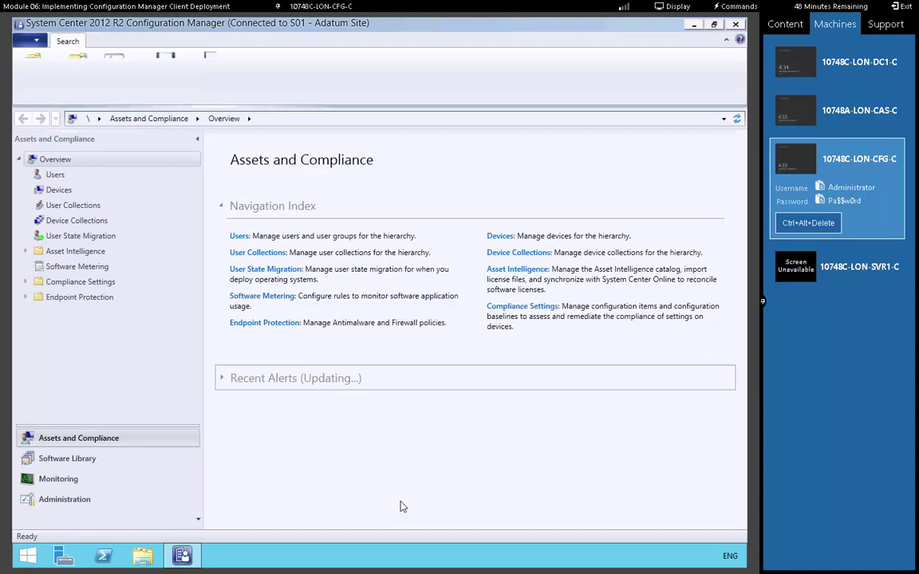
Open the Active Directory System Discovery properties under Hierarchy Configuration > Discovery Methods
left_click(78, 500)
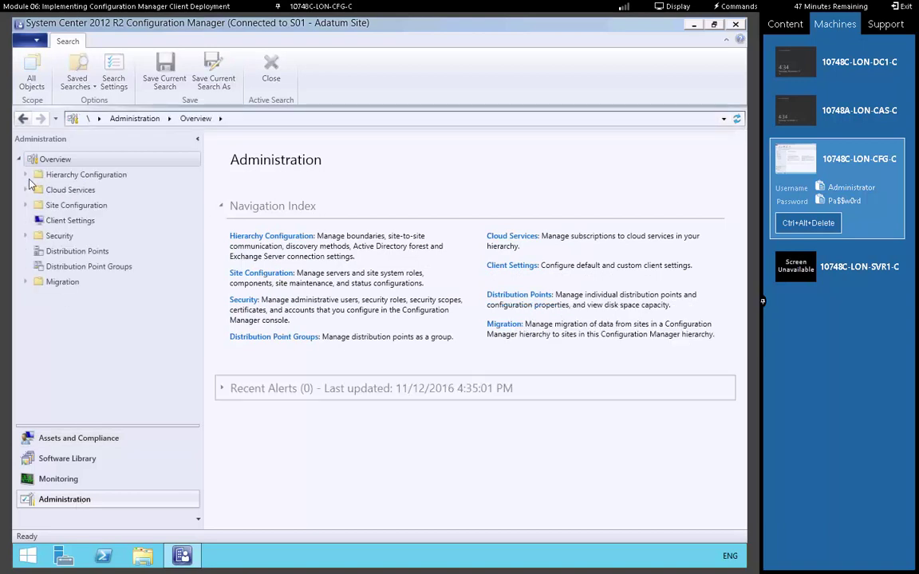
left_click(24, 175)
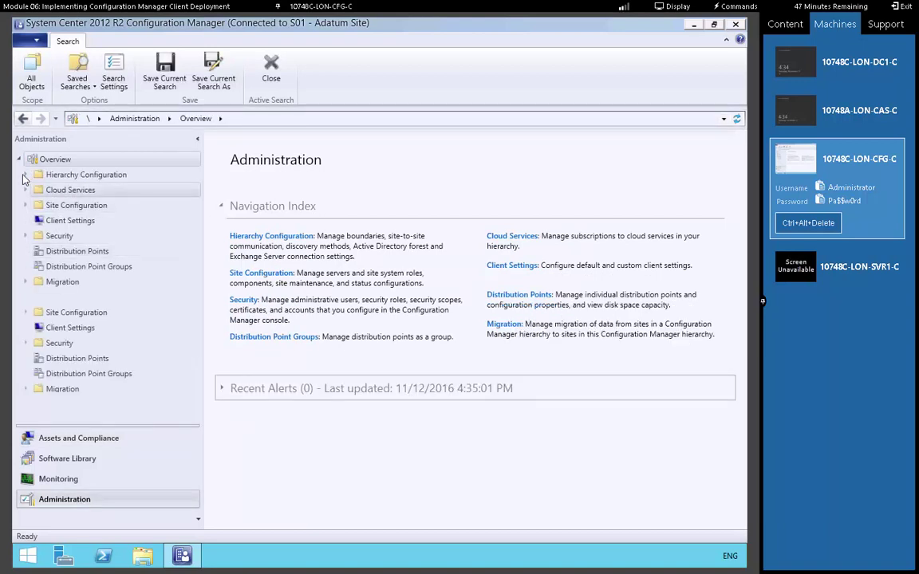
left_click(75, 191)
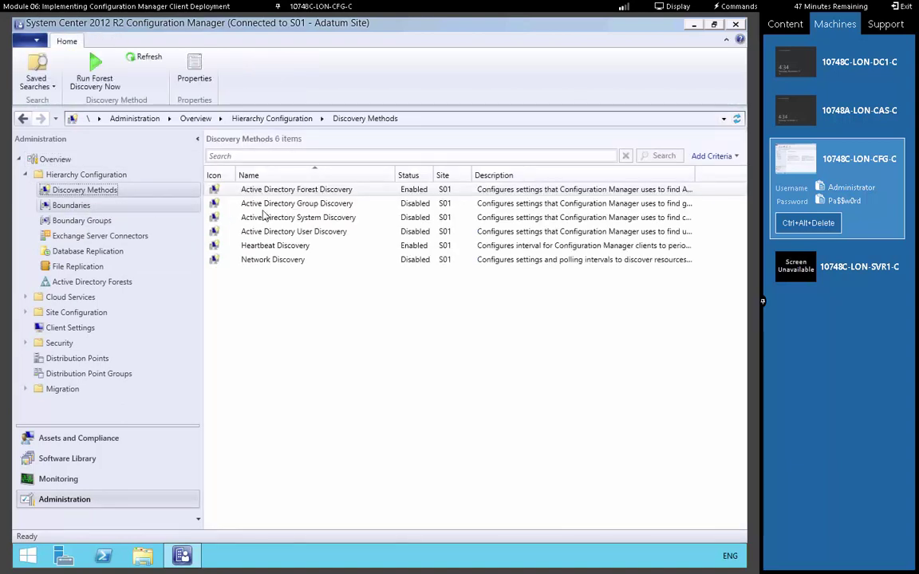
left_click(317, 219)
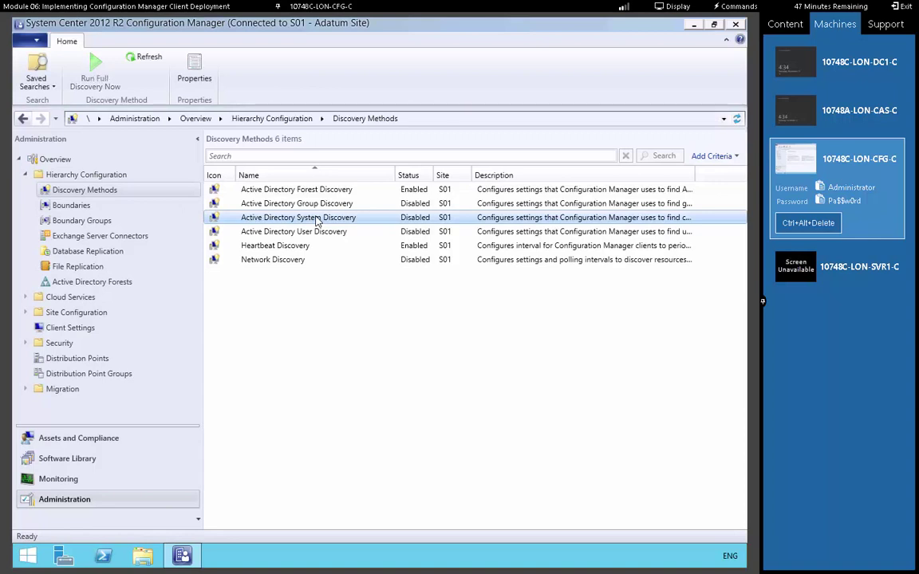
right_click(317, 219)
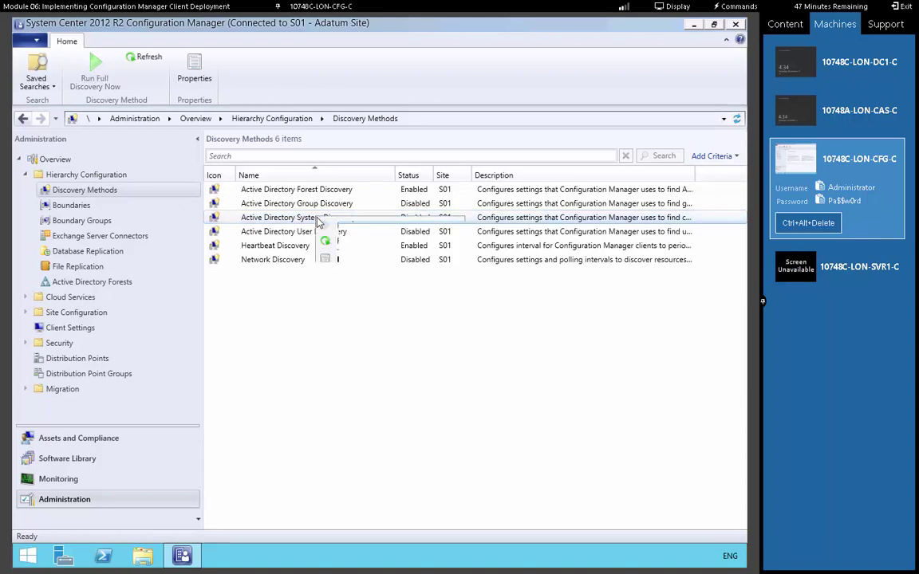
left_click(351, 261)
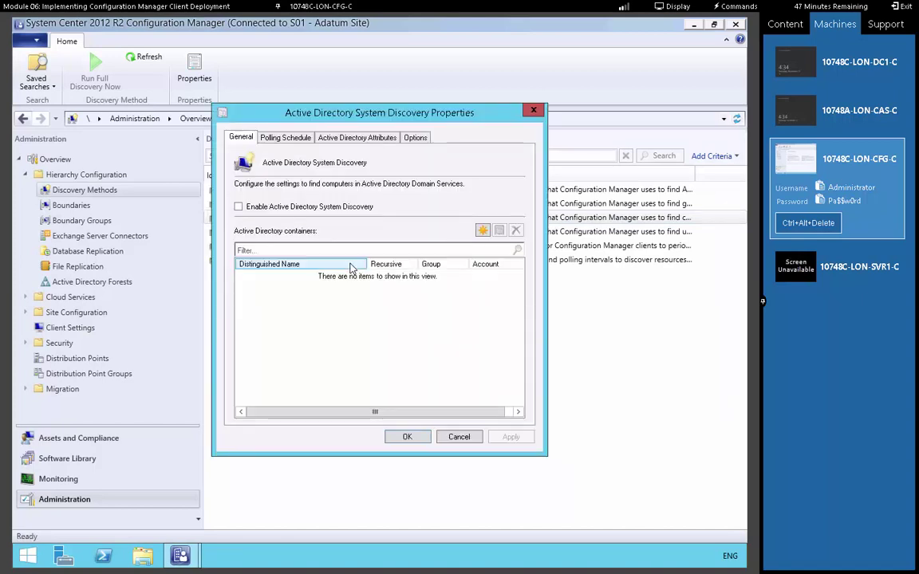
Enable System Discovery and add the LDAP://DC=Adatum,DC=com container to search
left_click(238, 207)
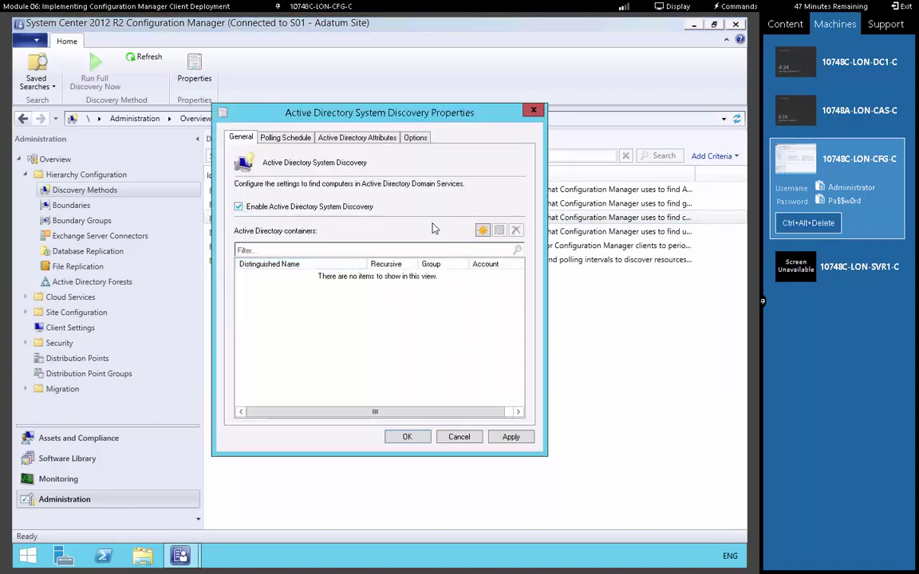
left_click(481, 232)
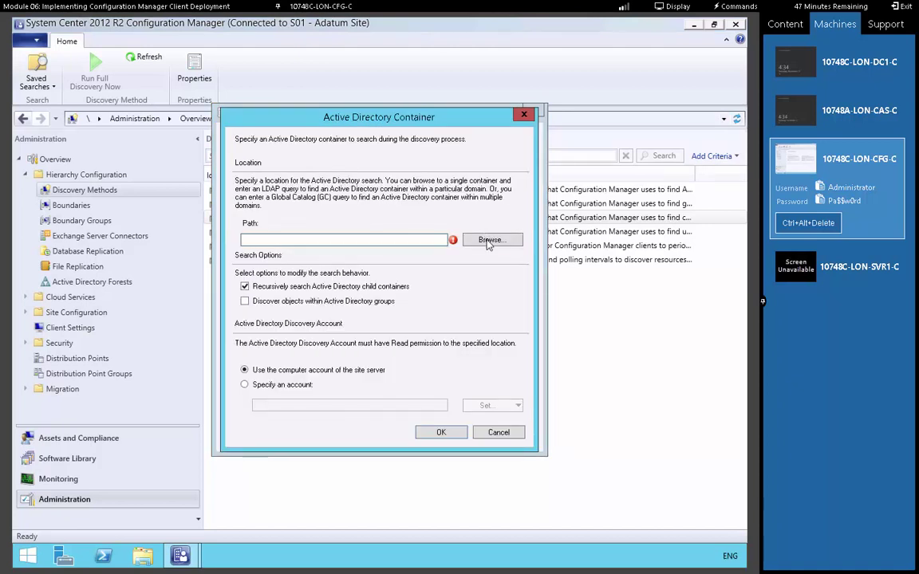
left_click(488, 239)
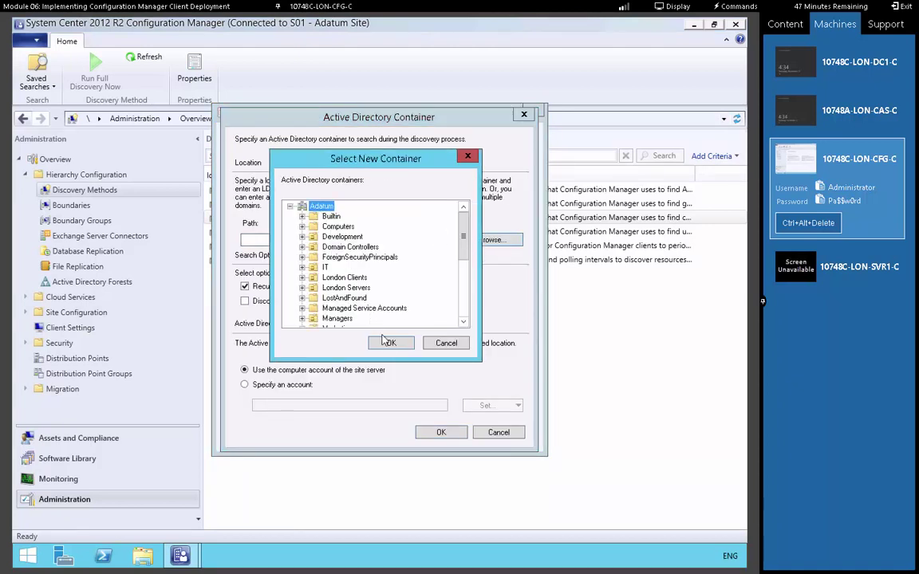
key("Return")
left_click(441, 432)
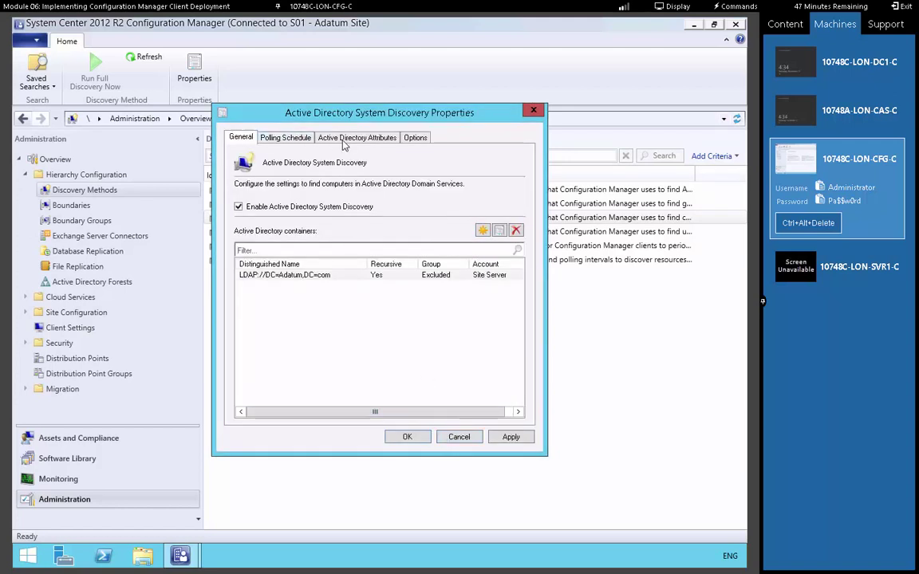
Review polling, attribute and exclusion settings, then save and accept running full discovery soon
left_click(292, 136)
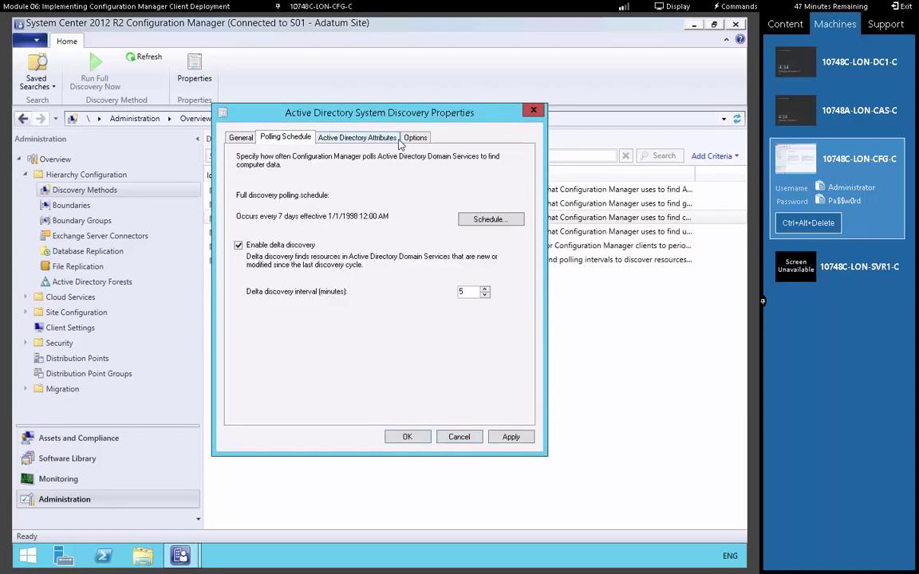
left_click(361, 137)
left_click(413, 143)
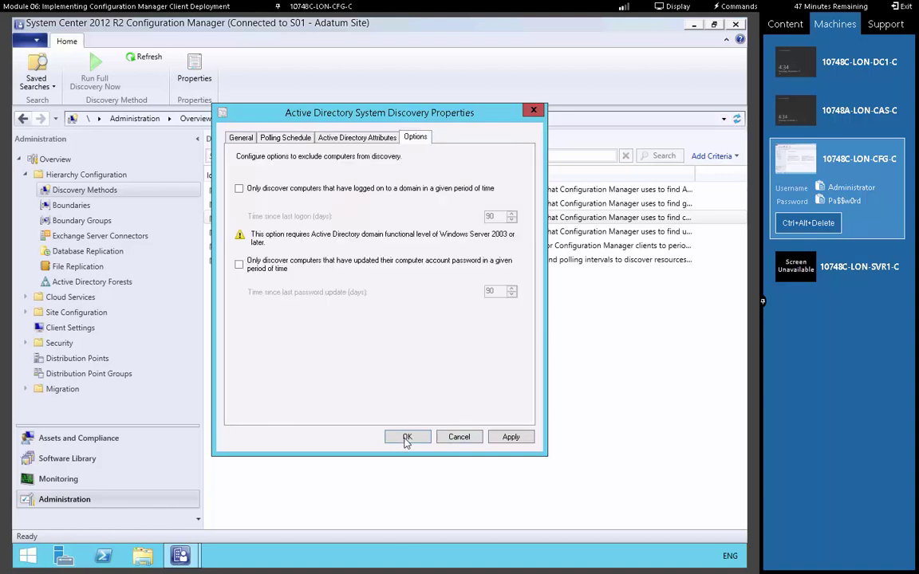
left_click(407, 438)
left_click(416, 332)
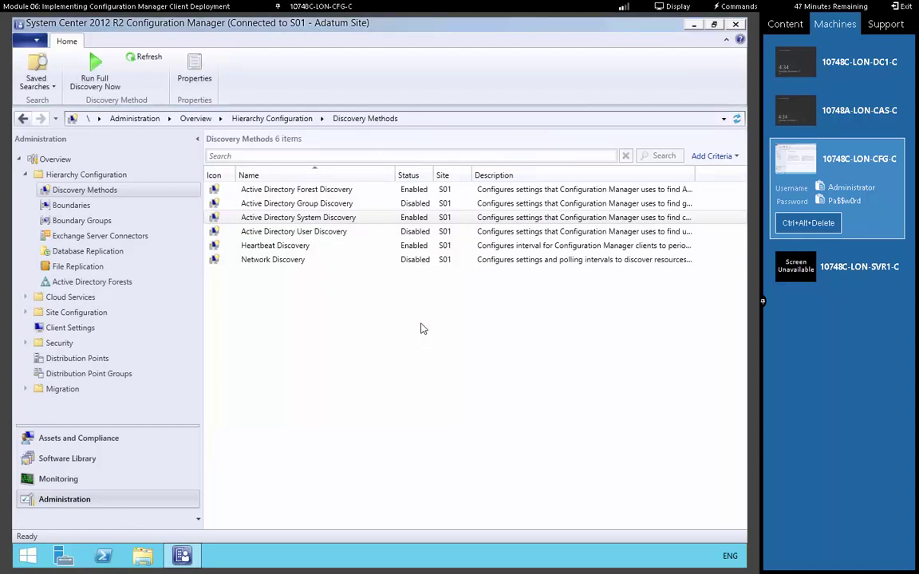
Enable Active Directory User Discovery with the LDAP://DC=Adatum,DC=com container
left_click(324, 233)
right_click(325, 233)
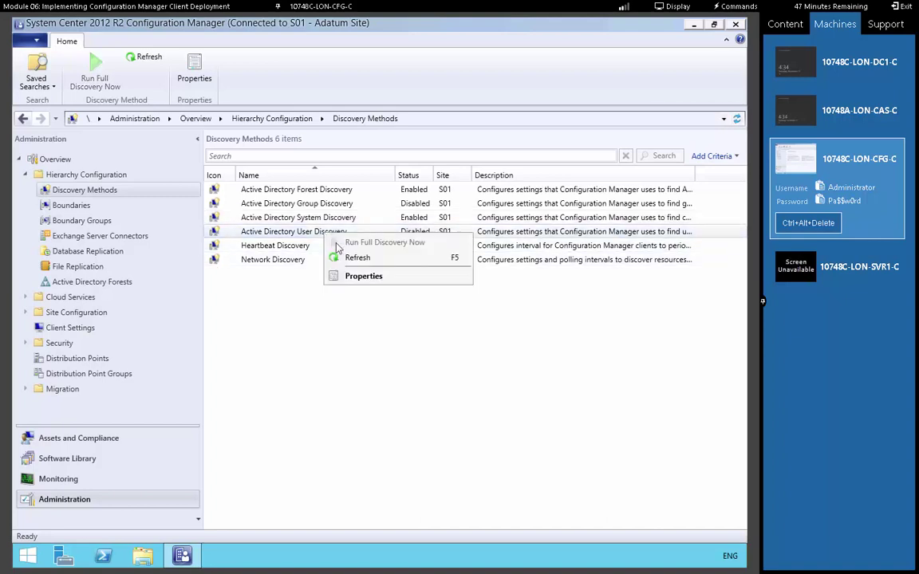
left_click(370, 275)
left_click(267, 209)
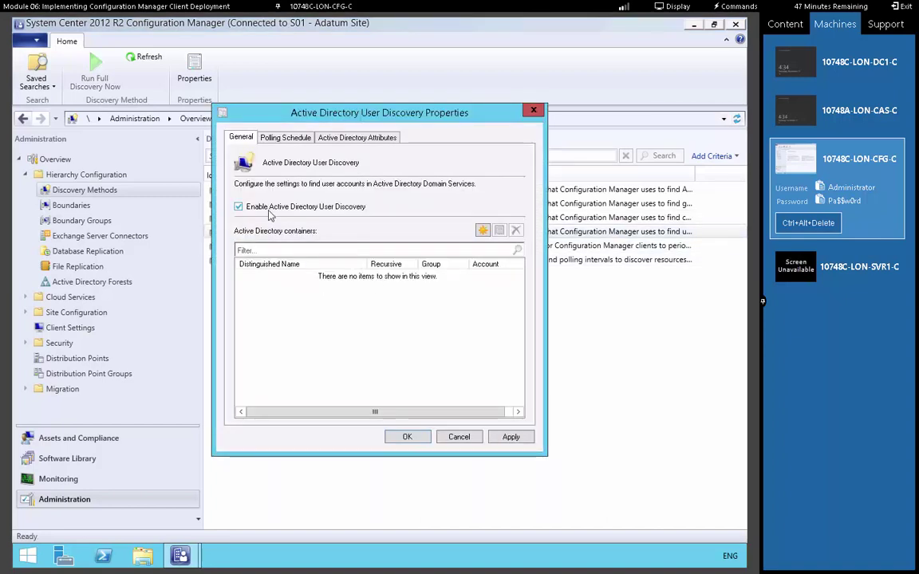
left_click(481, 231)
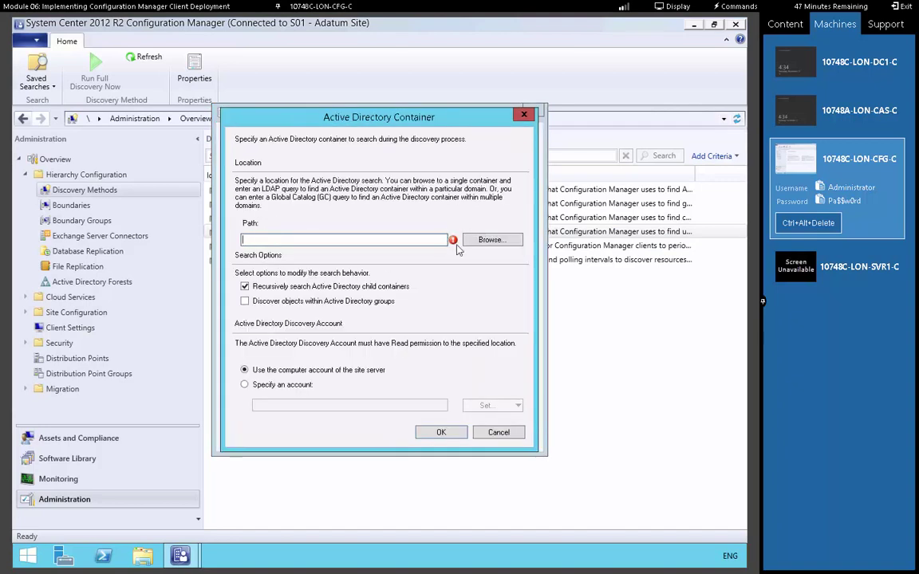
left_click(490, 240)
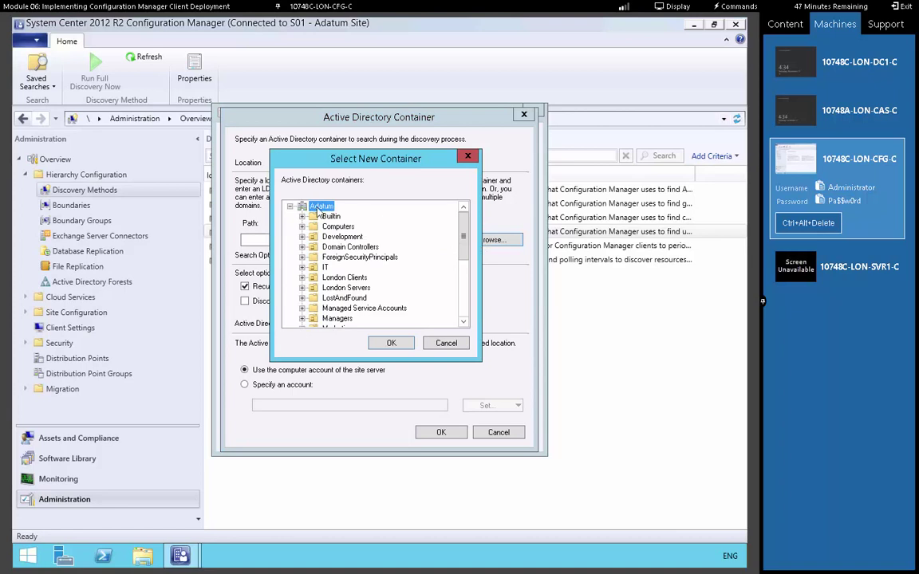
left_click(391, 343)
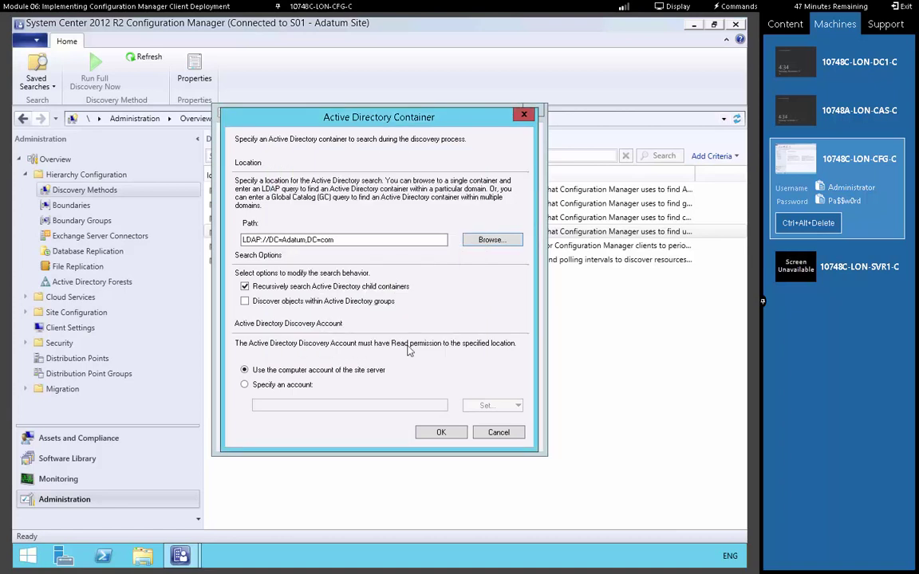
left_click(441, 433)
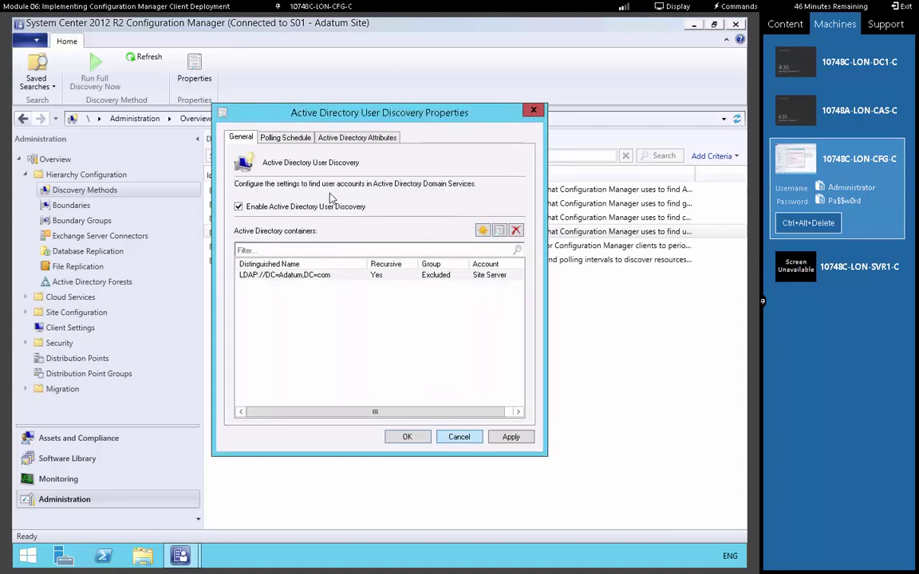
Review the user polling schedule and attributes, then save and accept running full discovery soon
left_click(297, 138)
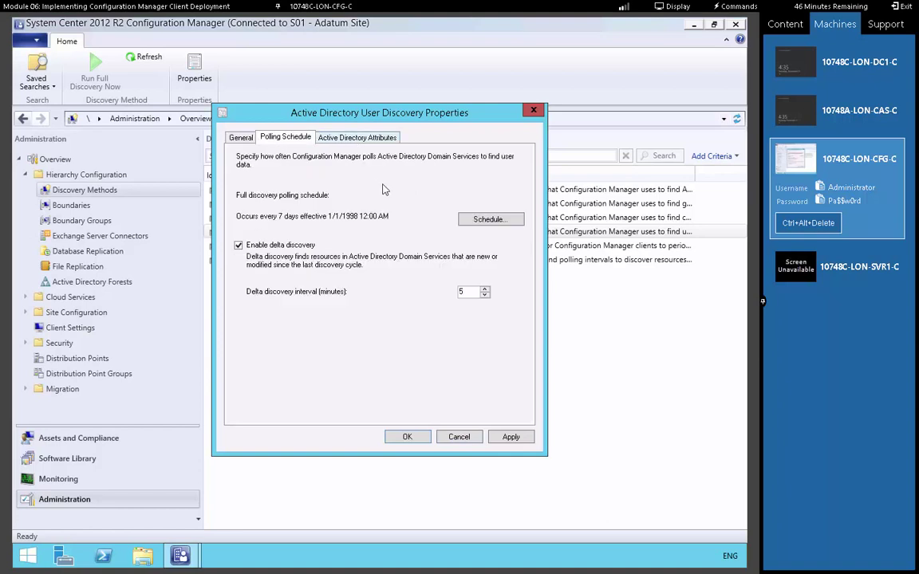
left_click(355, 138)
left_click(408, 438)
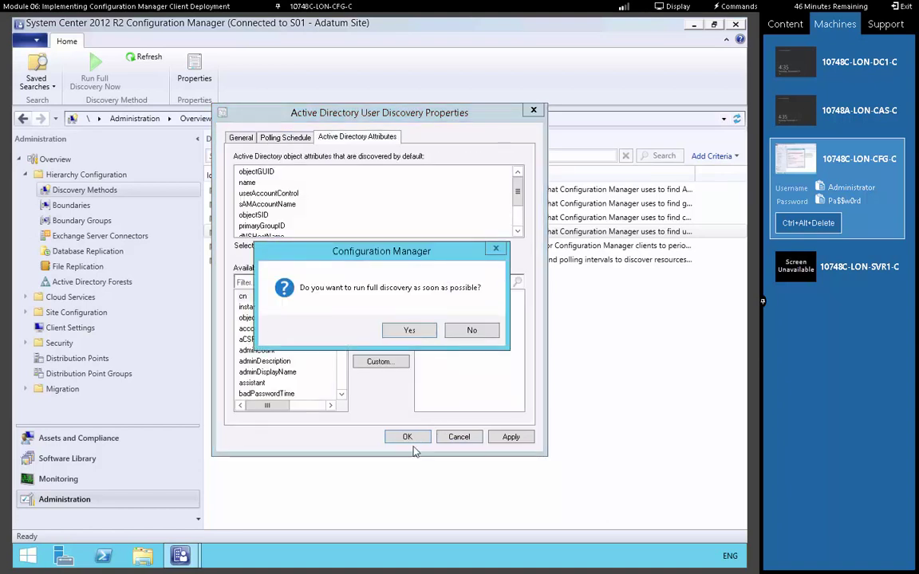
left_click(410, 330)
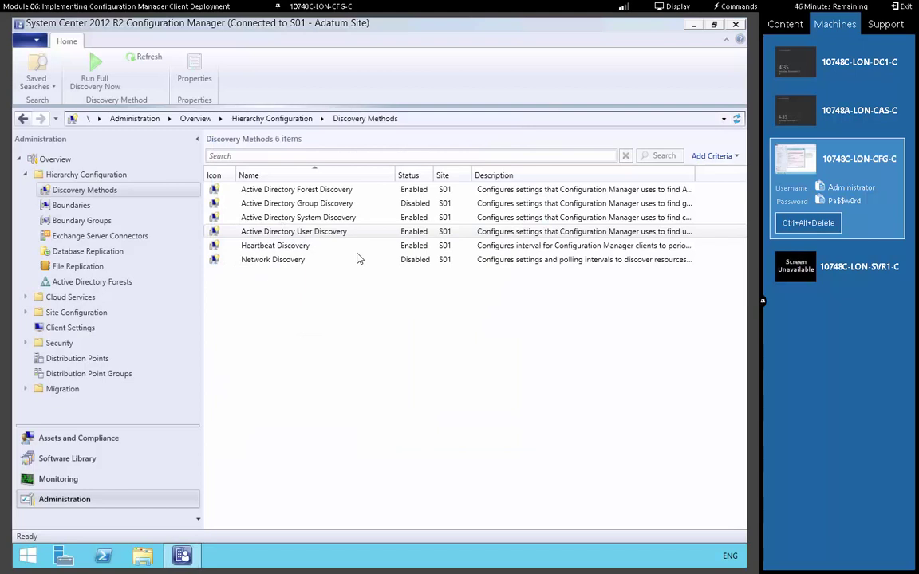
left_click(320, 205)
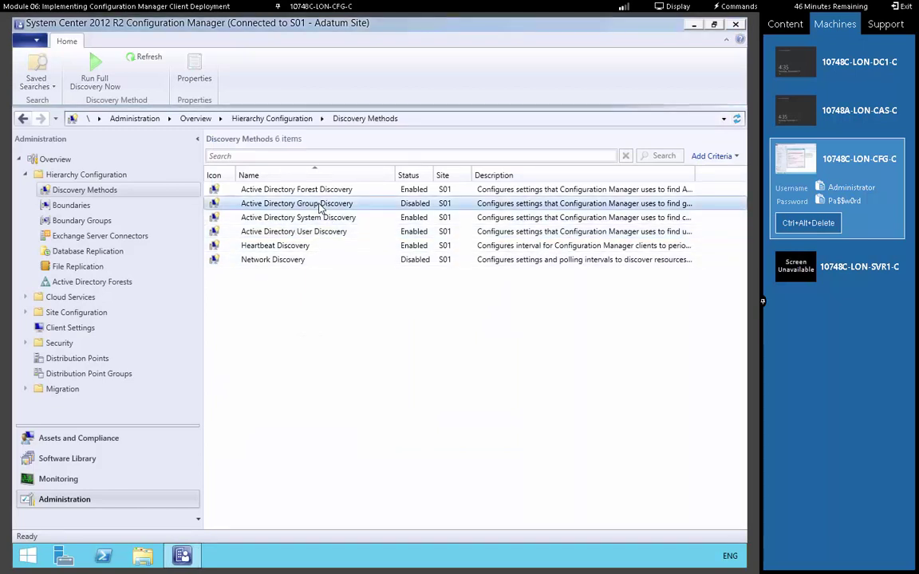
right_click(320, 206)
left_click(353, 247)
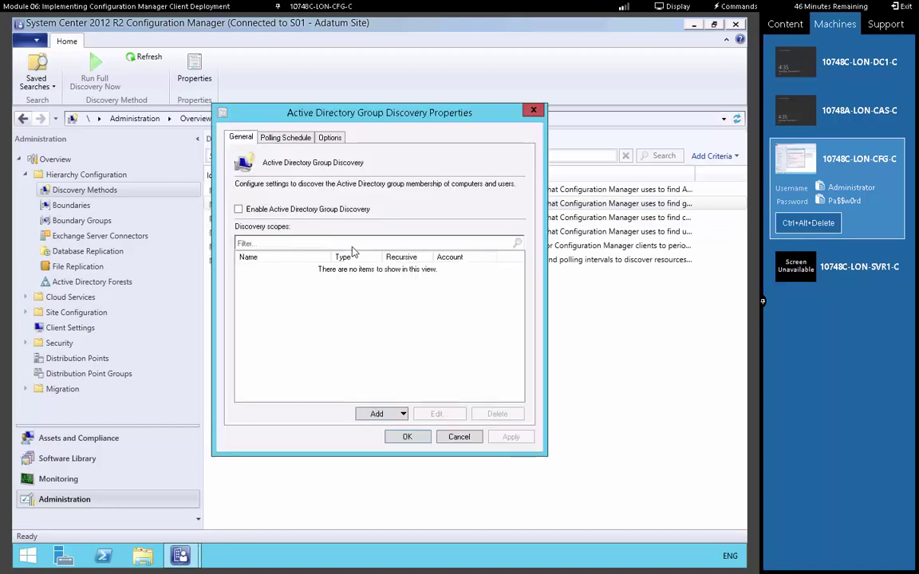
left_click(279, 210)
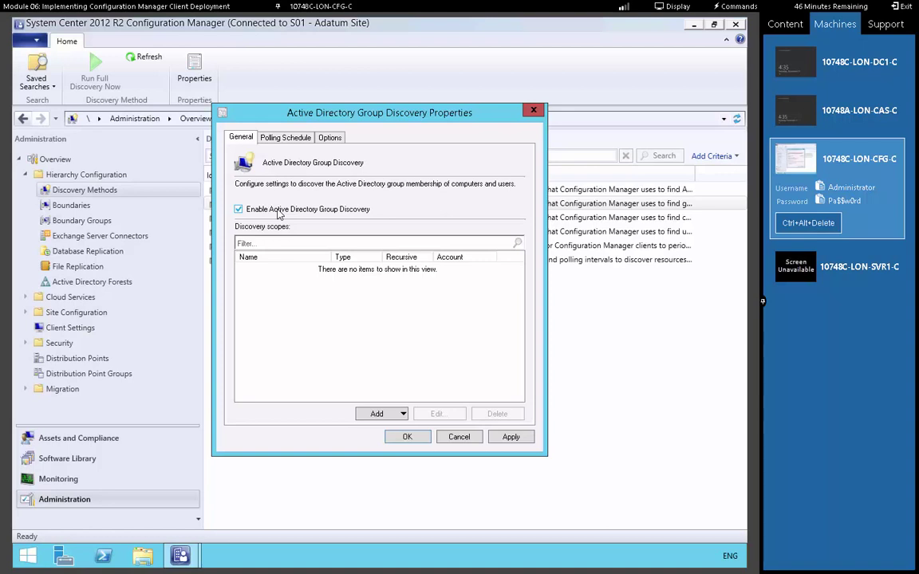
left_click(284, 138)
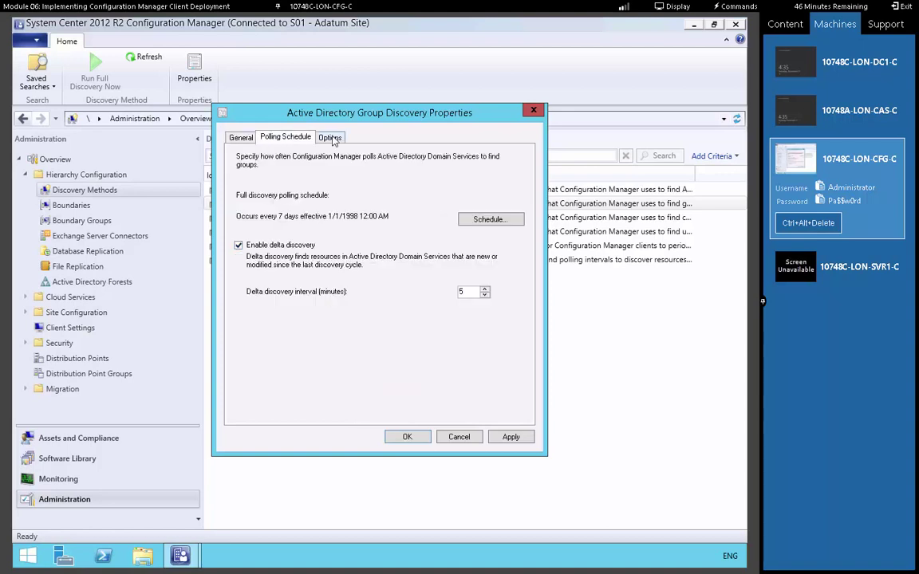
key("ctrl+Tab")
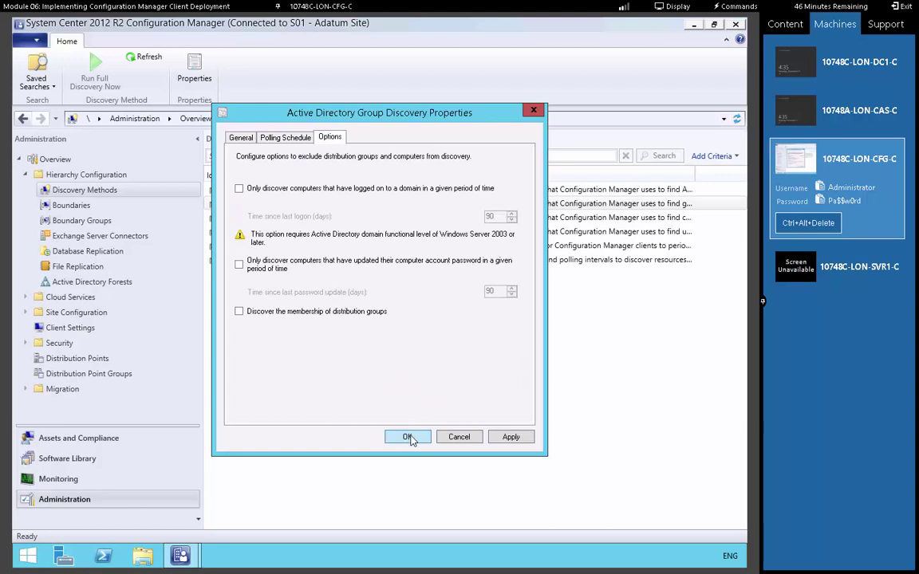
left_click(408, 438)
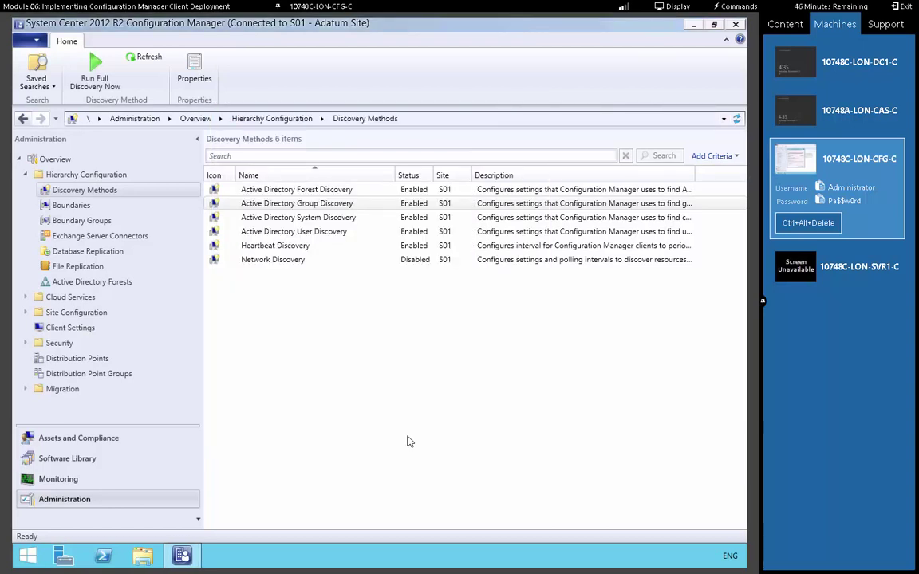
Open the All Systems device collection under Assets and Compliance, then switch to LON-DC1
left_click(78, 447)
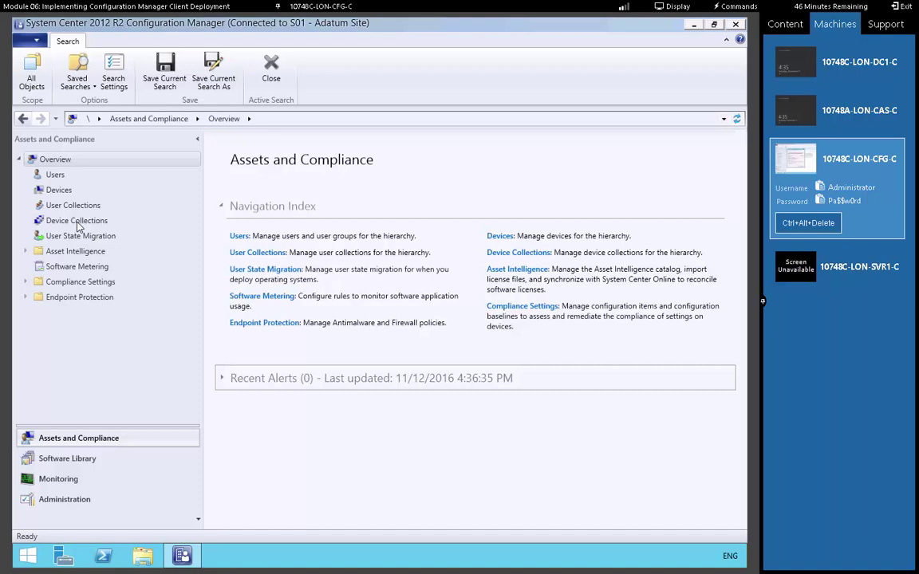
left_click(76, 221)
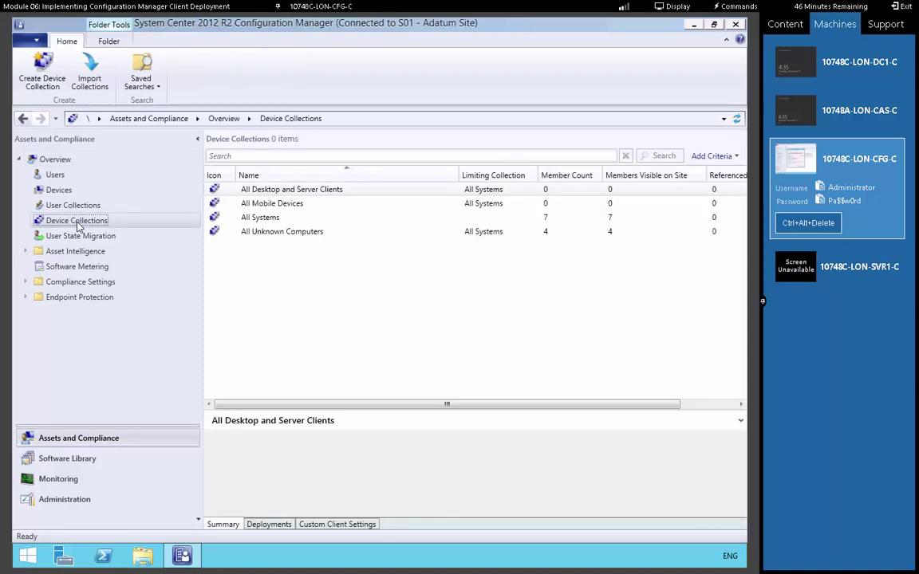
left_click(265, 224)
double_click(265, 224)
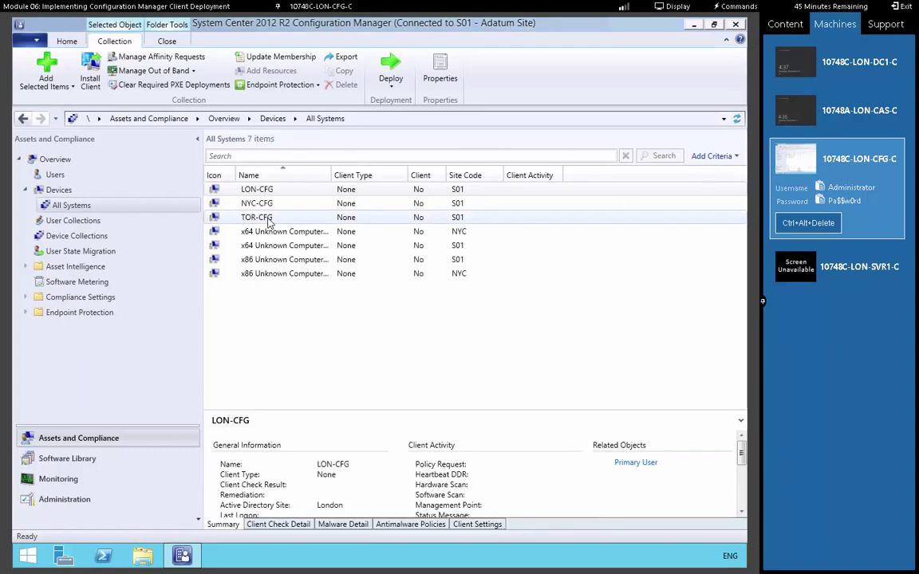
left_click(868, 62)
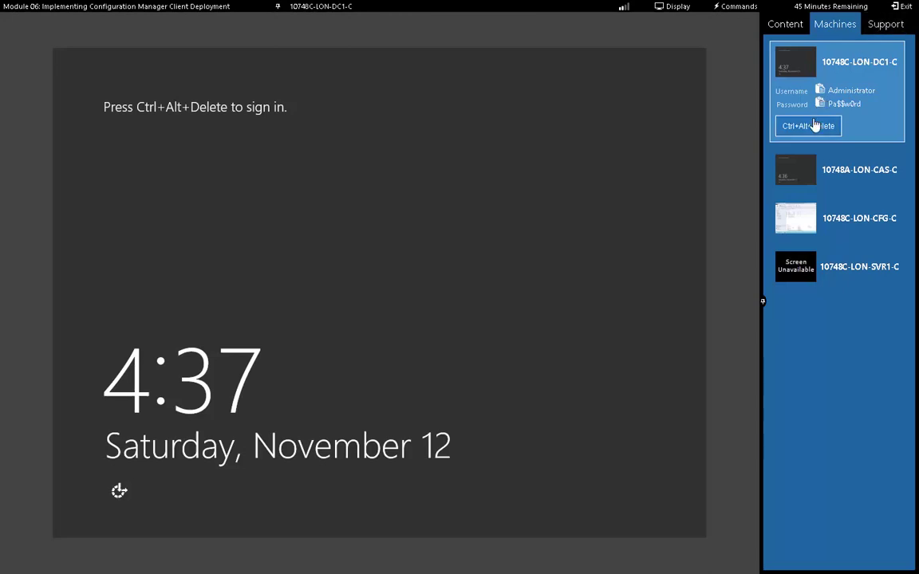
Sign in to LON-DC1 as the Adatum domain administrator with the account password
left_click(814, 125)
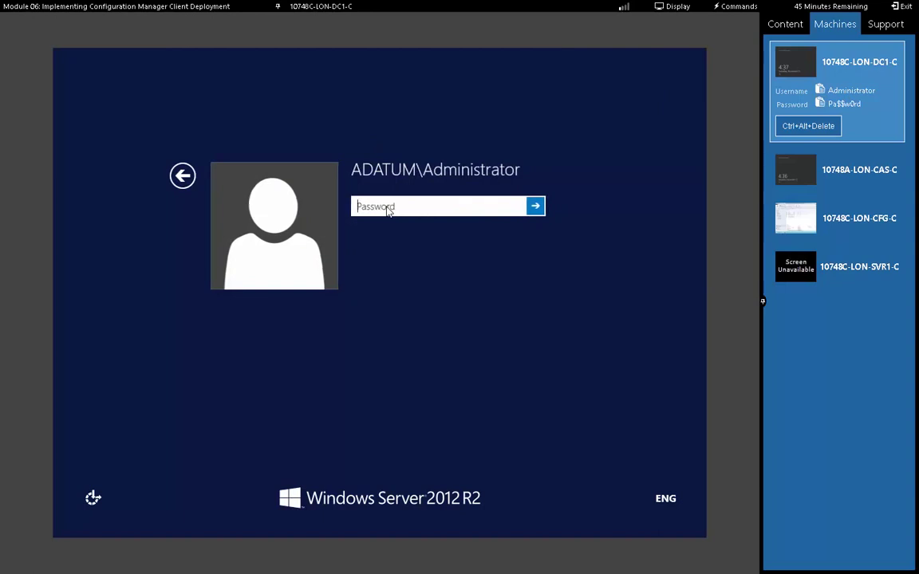
type("Pa$$w0rd")
key("Return")
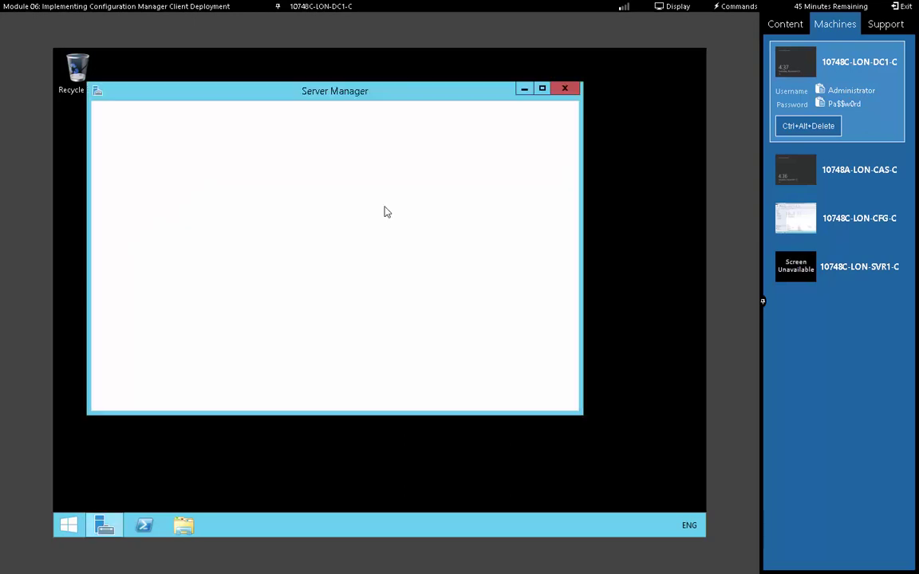
Launch Active Directory Users and Computers from Server Manager and open the Adatum.com Users container's actions
left_click(542, 88)
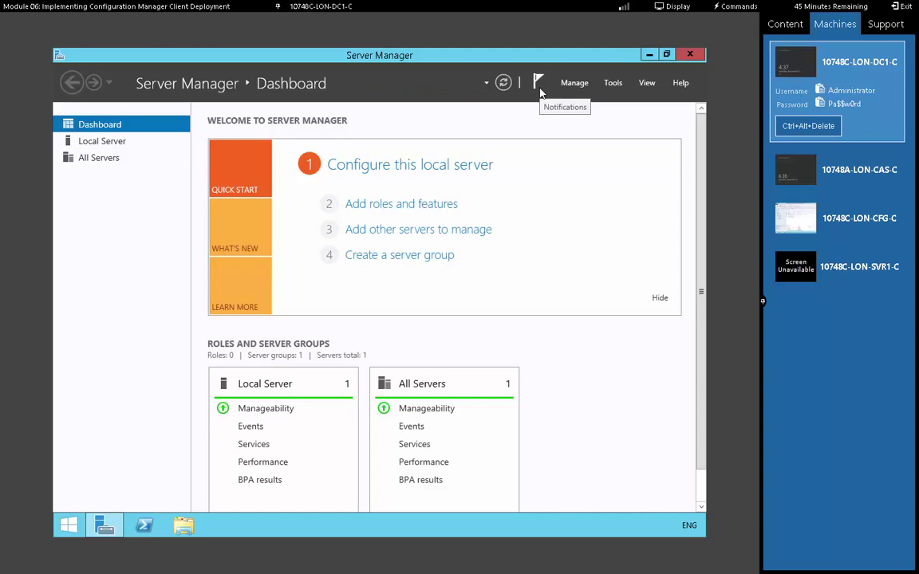
left_click(611, 83)
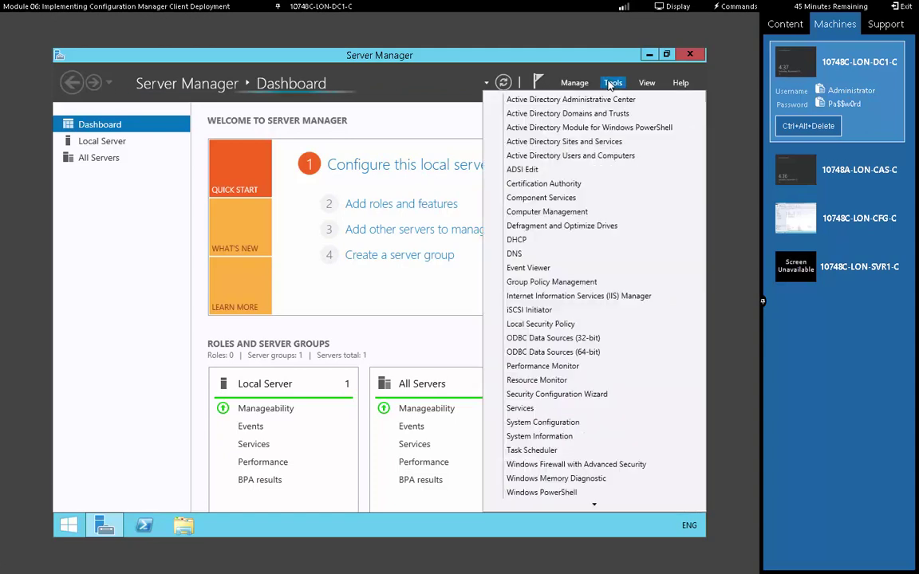
left_click(581, 157)
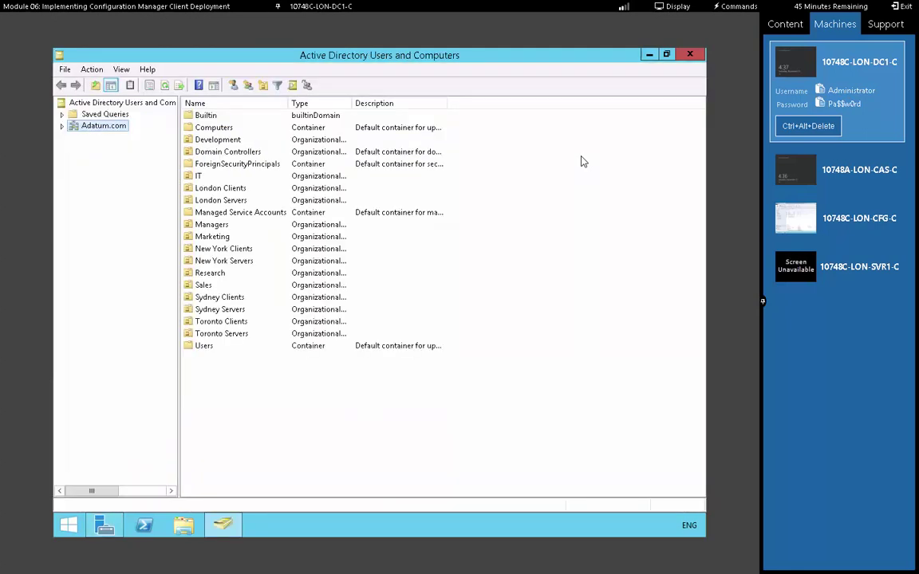
left_click(63, 126)
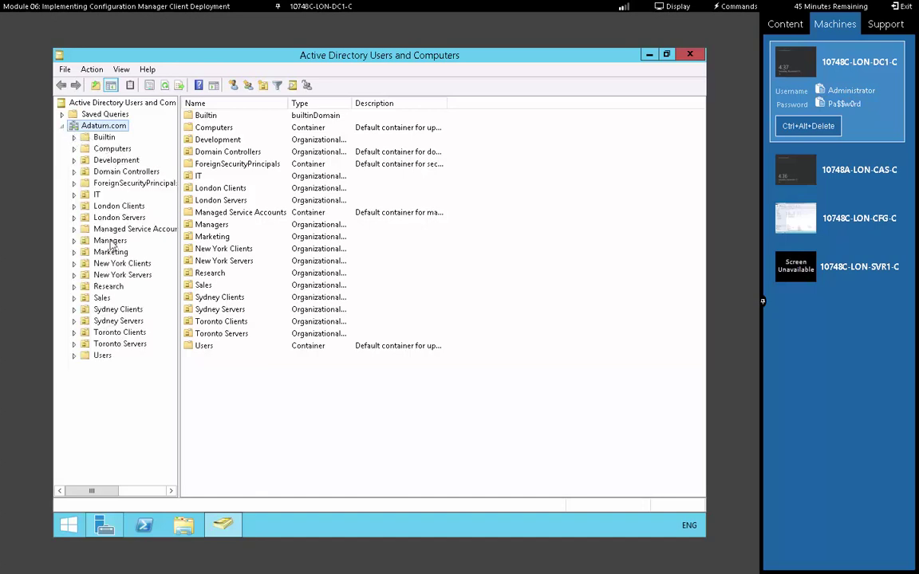
left_click(104, 357)
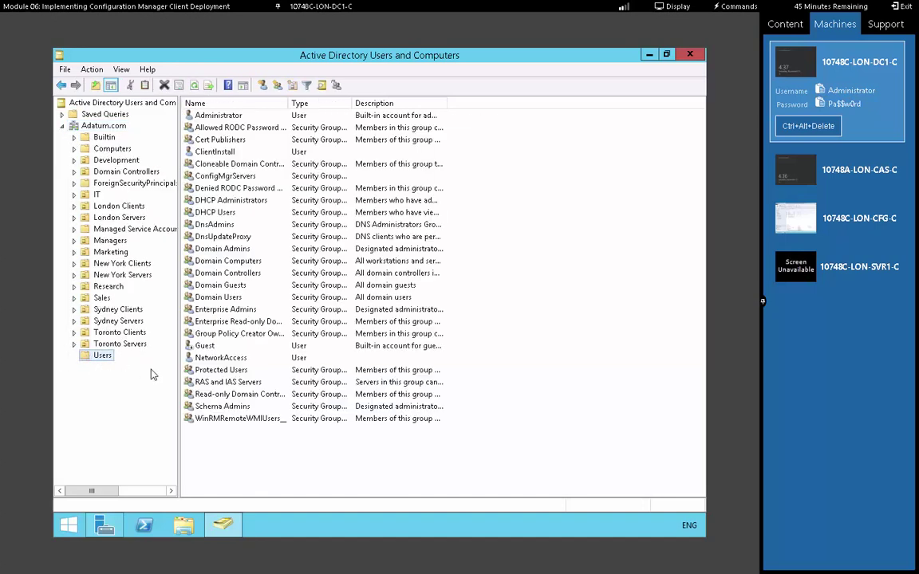
right_click(104, 358)
mouse_move(173, 399)
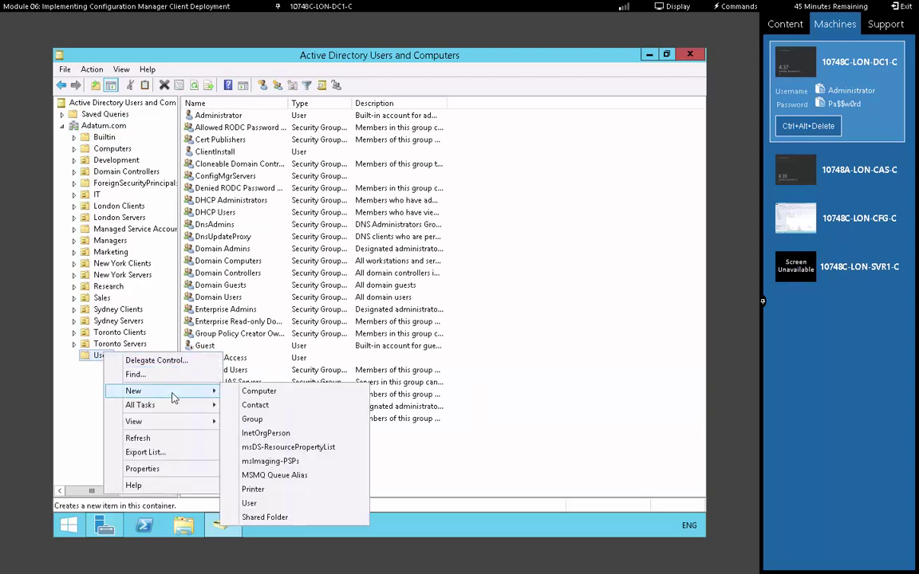
Start a new user with first name and logon name ConfigMgrClientPush
left_click(250, 504)
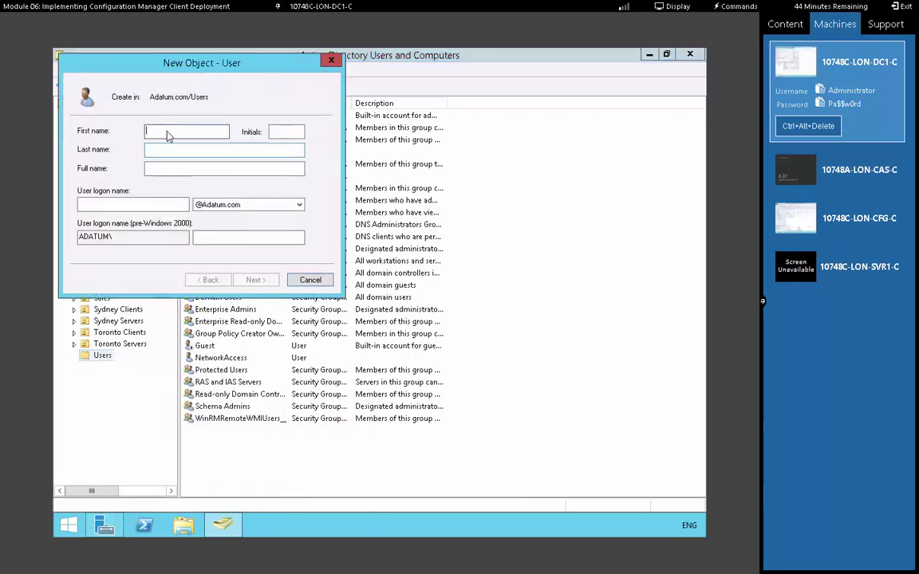
type("ConfigMgrClient")
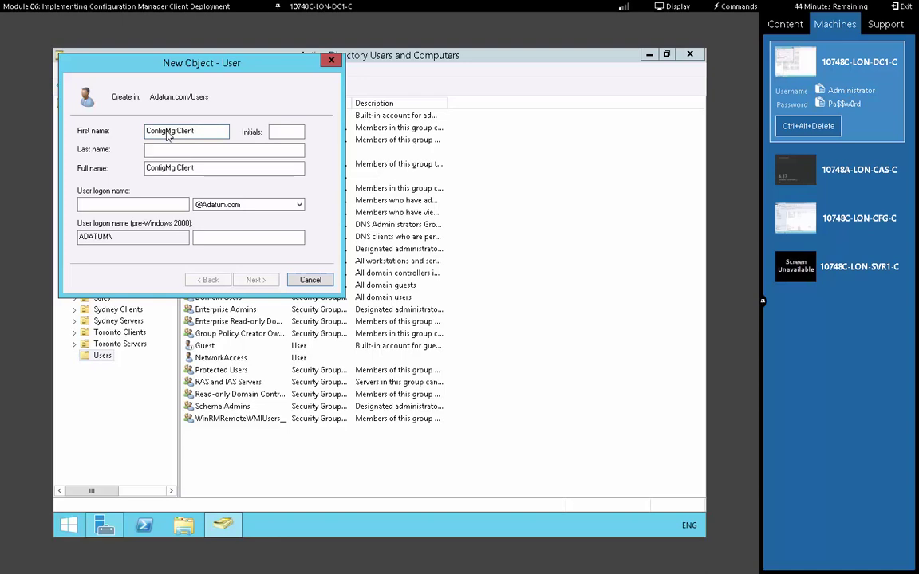
type("Push")
double_click(203, 135)
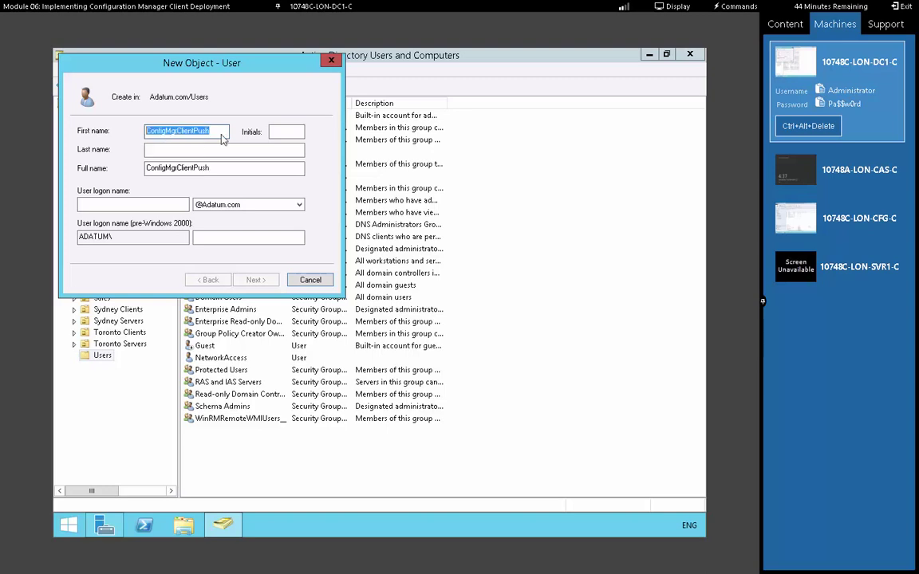
right_click(192, 131)
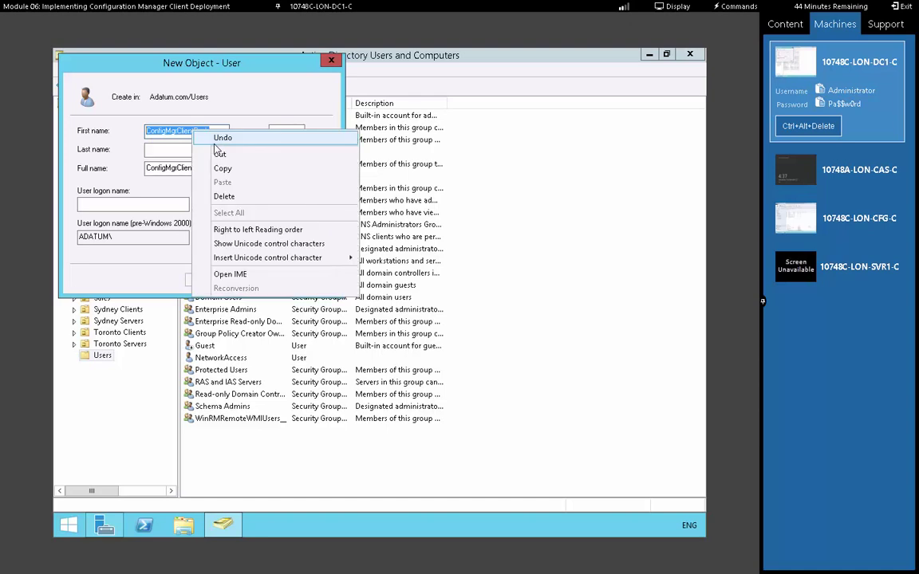
left_click(223, 169)
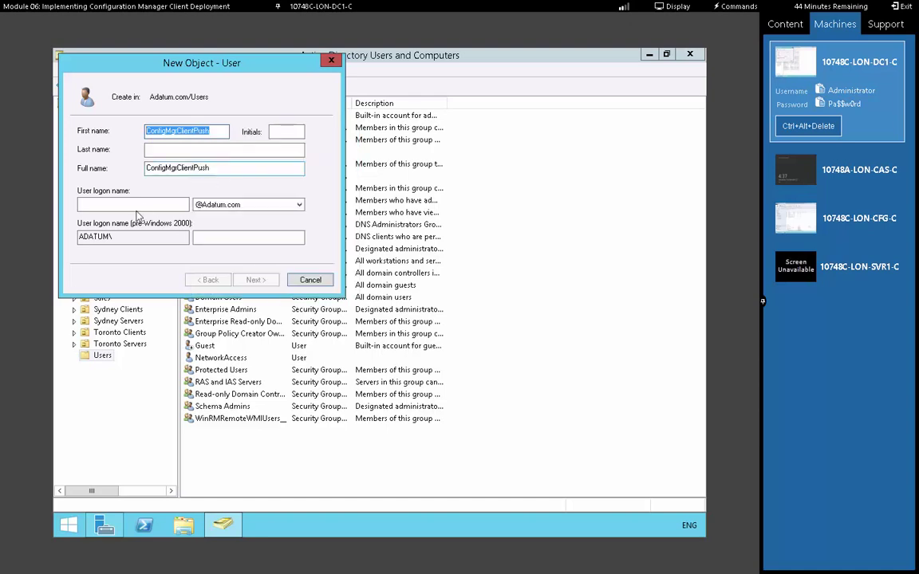
right_click(106, 206)
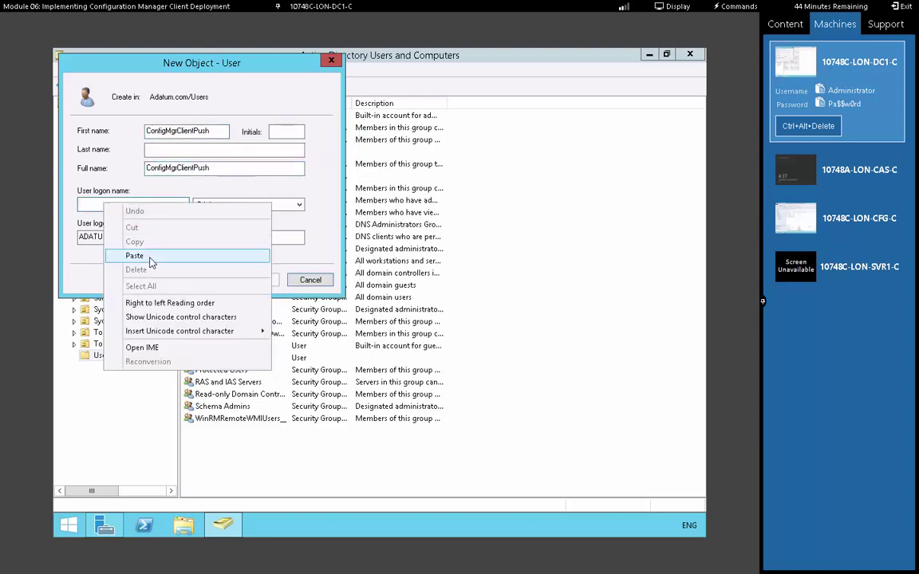
left_click(136, 259)
Set the user's password, clear the change-at-next-logon requirement, and finish creating the account
left_click(263, 281)
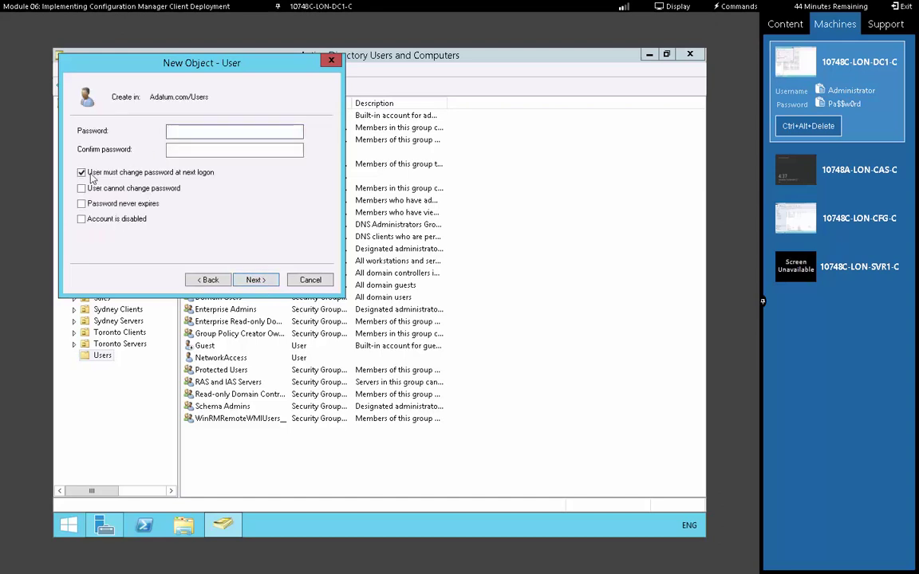
left_click(150, 172)
left_click(191, 134)
type("Pa$$w0rd")
key("Tab")
type("Pa")
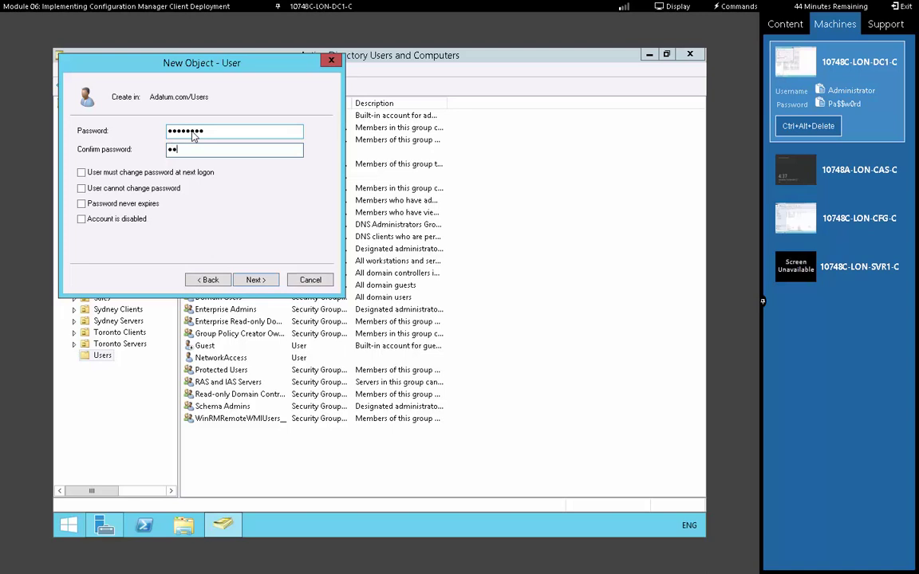
type("$$w0rd")
left_click(246, 280)
left_click(254, 280)
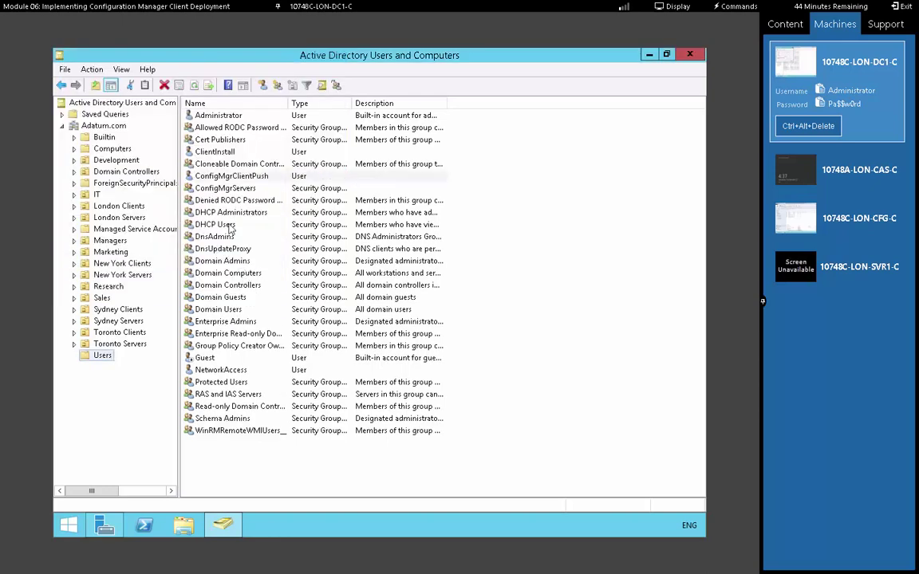
In ConfigMgrClientPush's account settings, prevent the user from changing the password
double_click(223, 176)
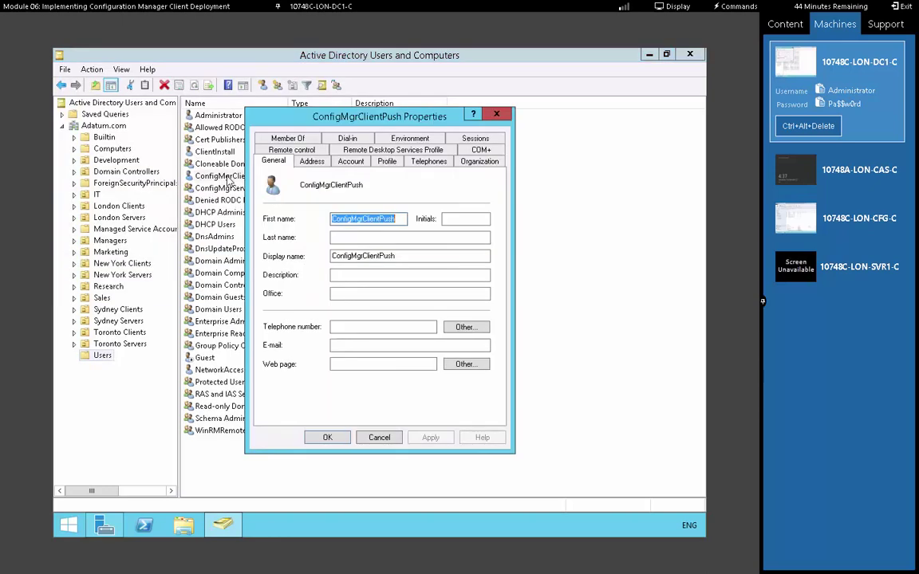
left_click(351, 162)
left_click(275, 321)
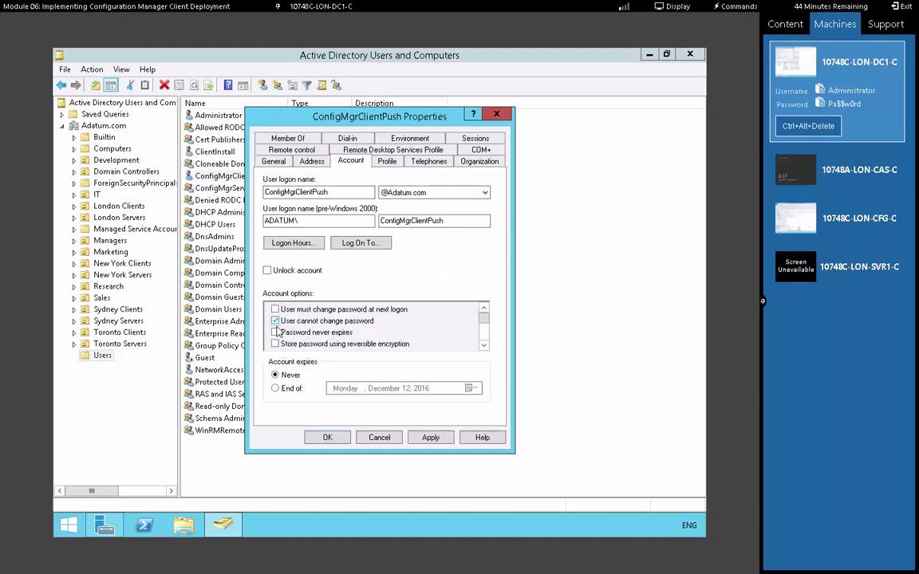
Add ConfigMgrClientPush to Domain Admins, save the properties, and return to LON-CFG
left_click(288, 138)
left_click(285, 315)
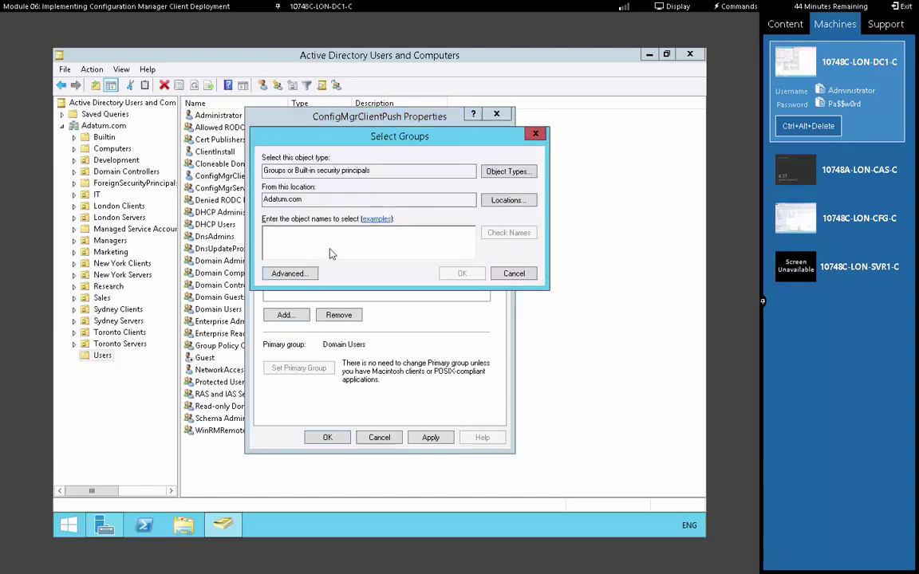
type("doma")
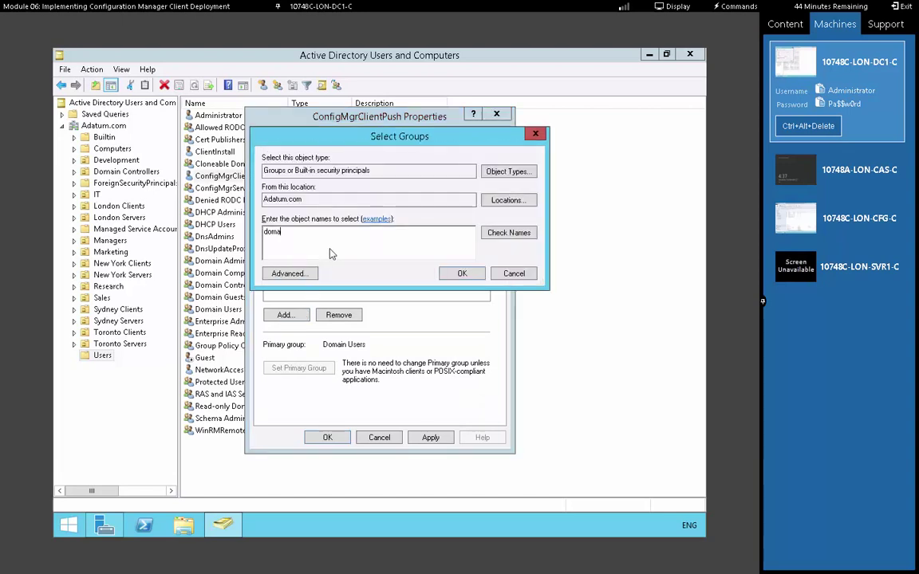
left_click(511, 232)
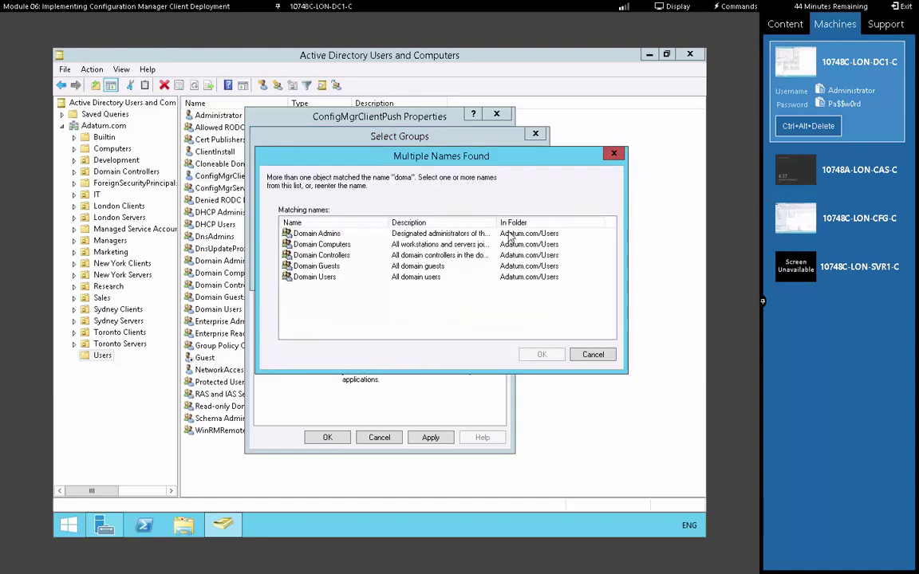
double_click(299, 233)
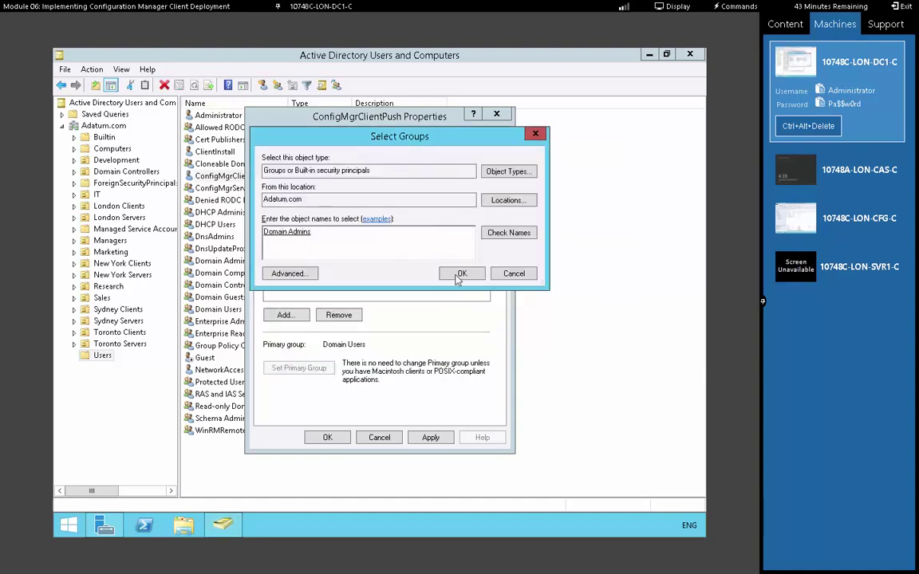
left_click(464, 327)
left_click(327, 439)
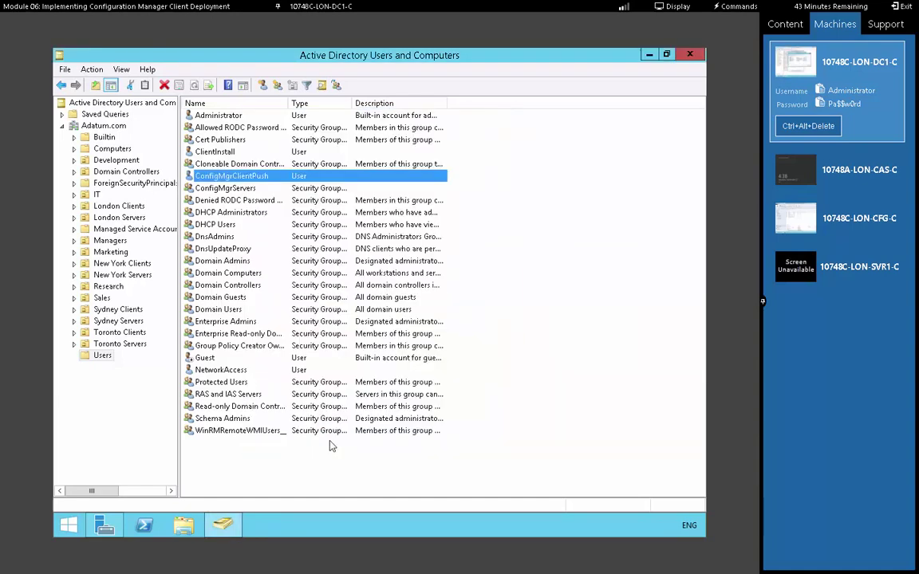
left_click(841, 227)
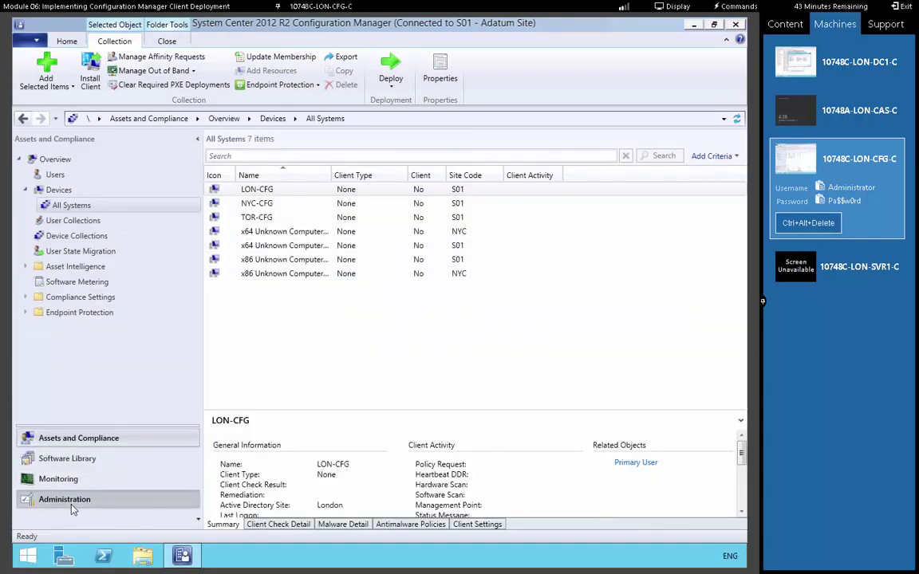
Open Client Push Installation settings for S01 - Adatum Site under Administration > Site Configuration > Sites
left_click(70, 503)
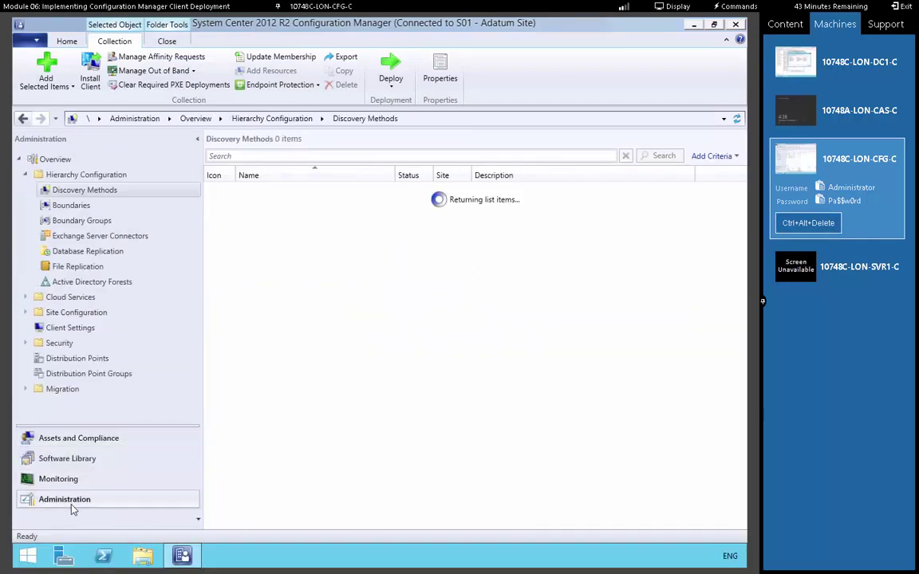
left_click(25, 311)
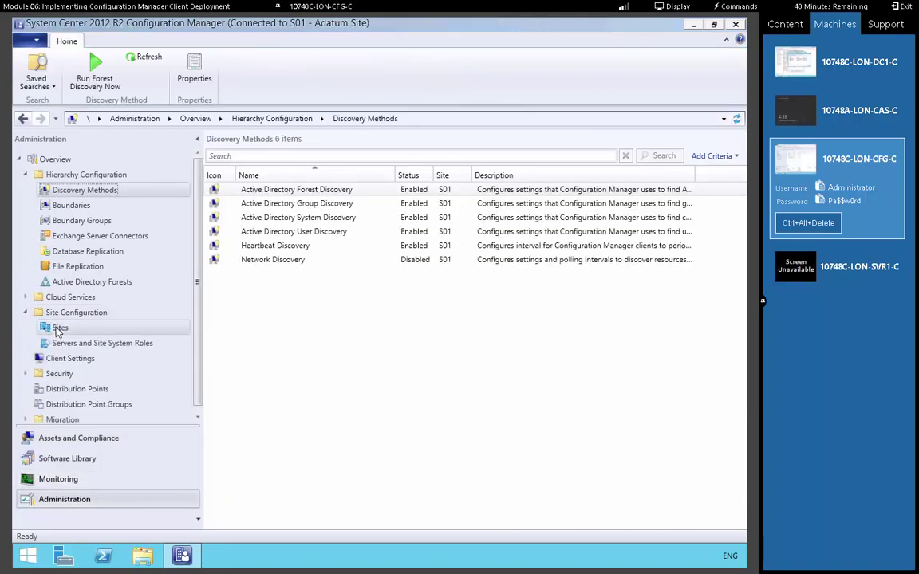
left_click(57, 329)
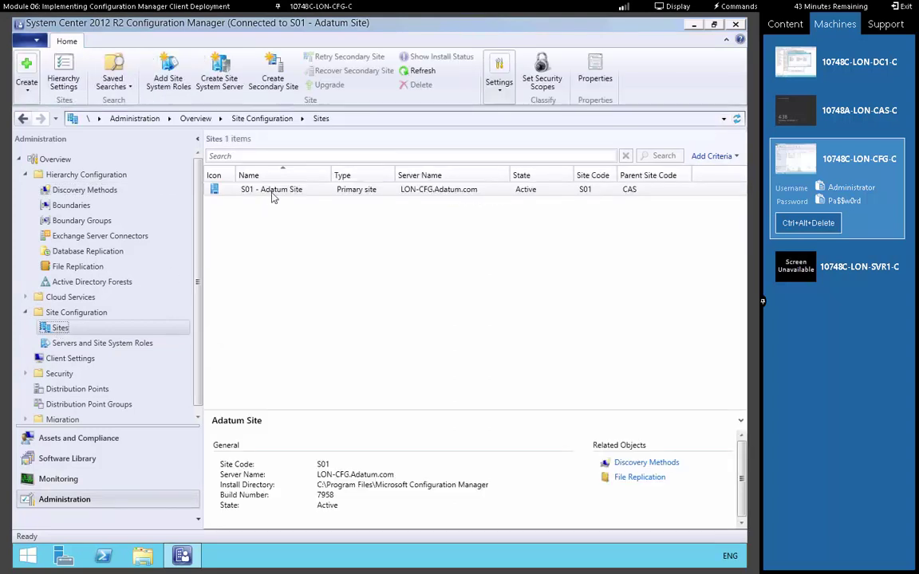
right_click(272, 197)
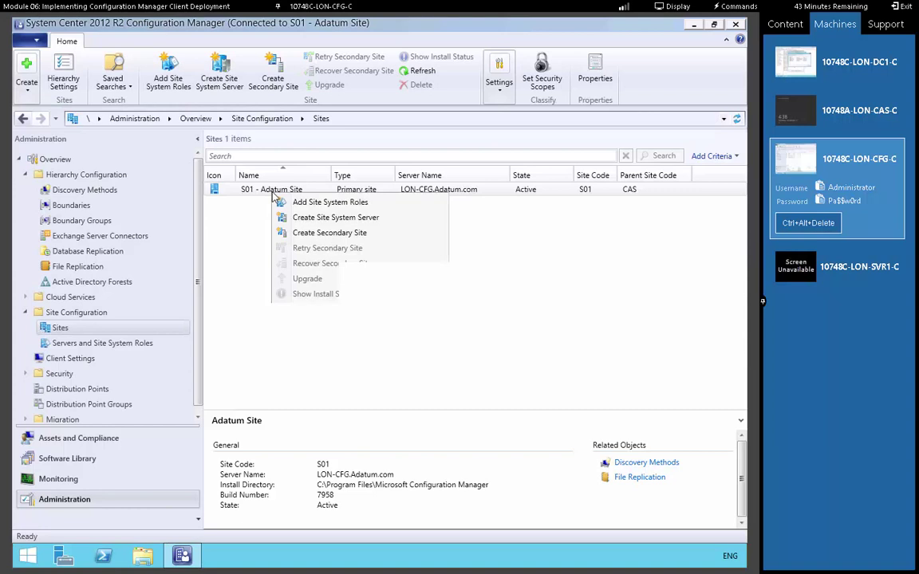
mouse_move(355, 364)
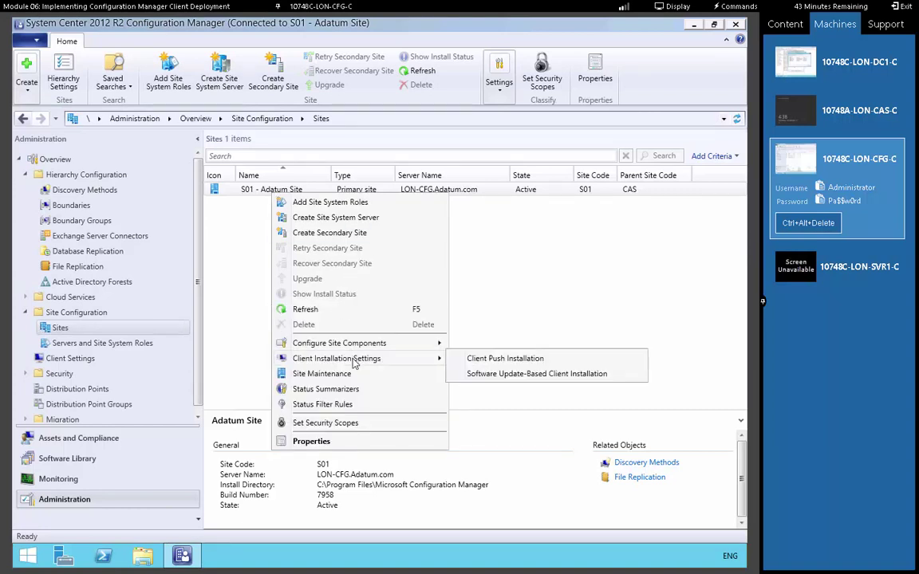
left_click(492, 358)
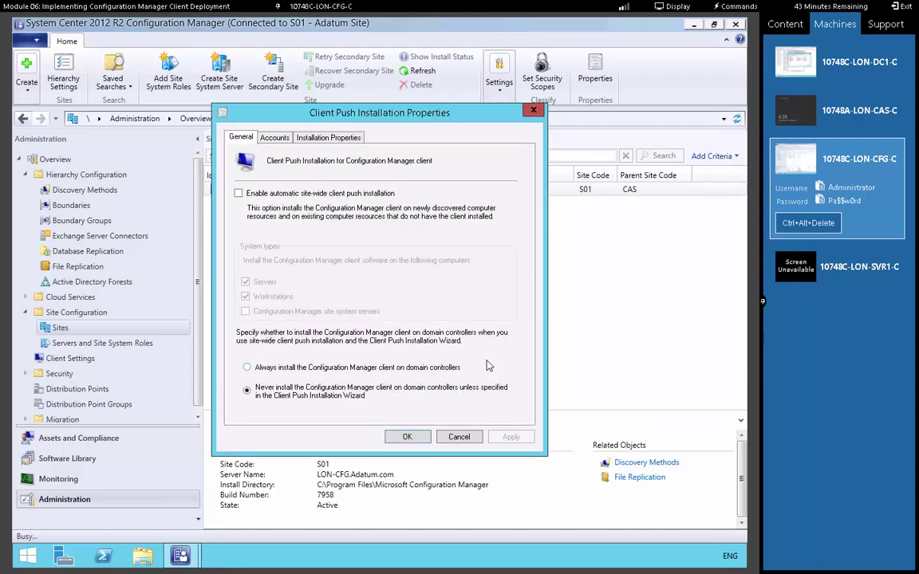
Add a new push installation account for ConfigMgrClientPush and enter its password twice
left_click(279, 139)
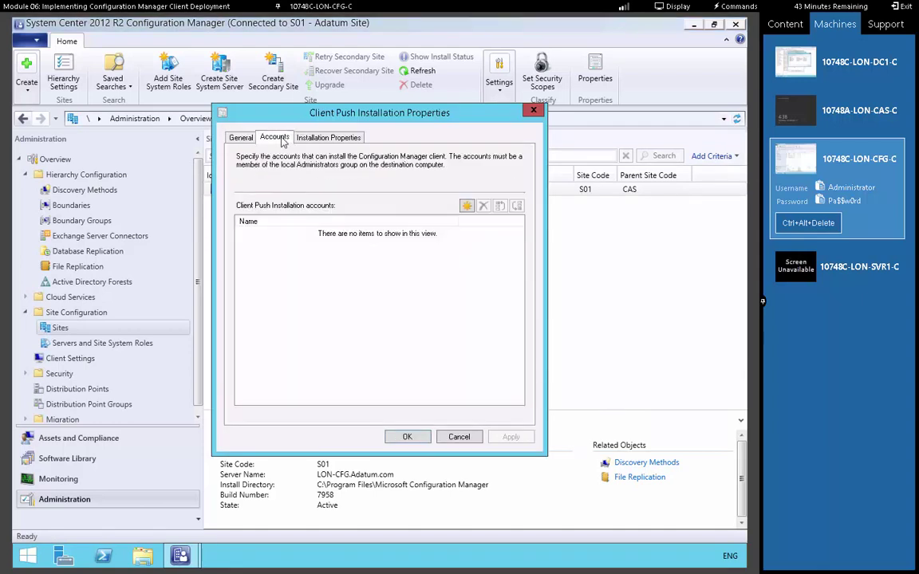
left_click(467, 206)
left_click(490, 239)
left_click(489, 196)
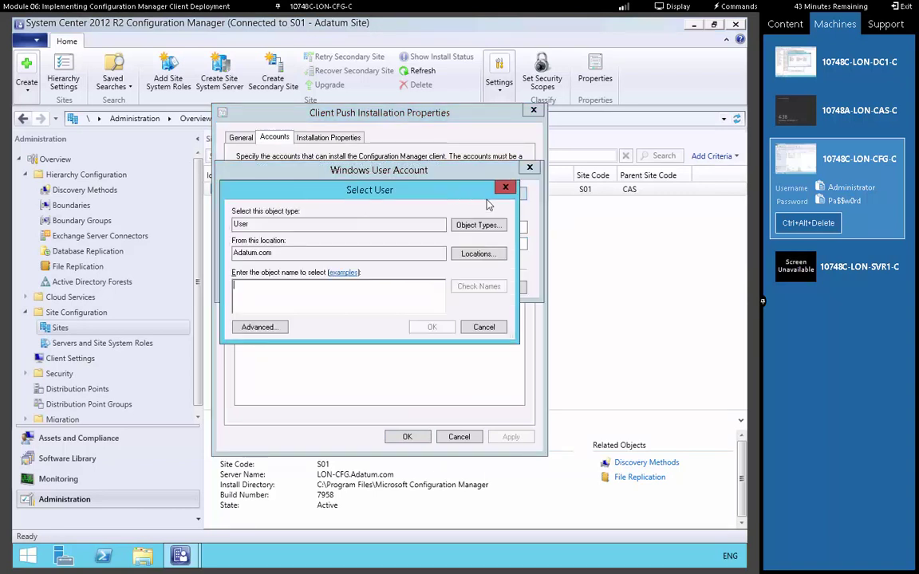
type("config")
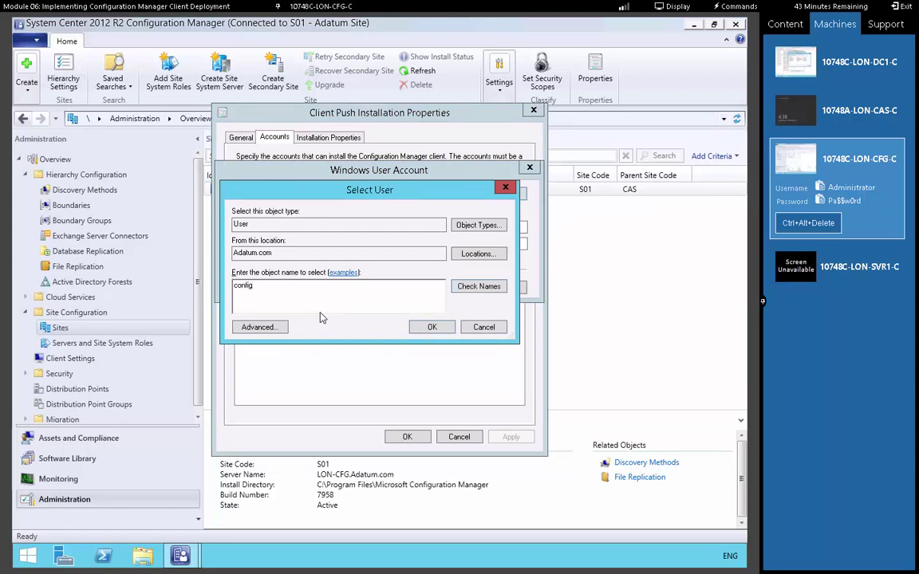
key("ctrl+k")
left_click(439, 330)
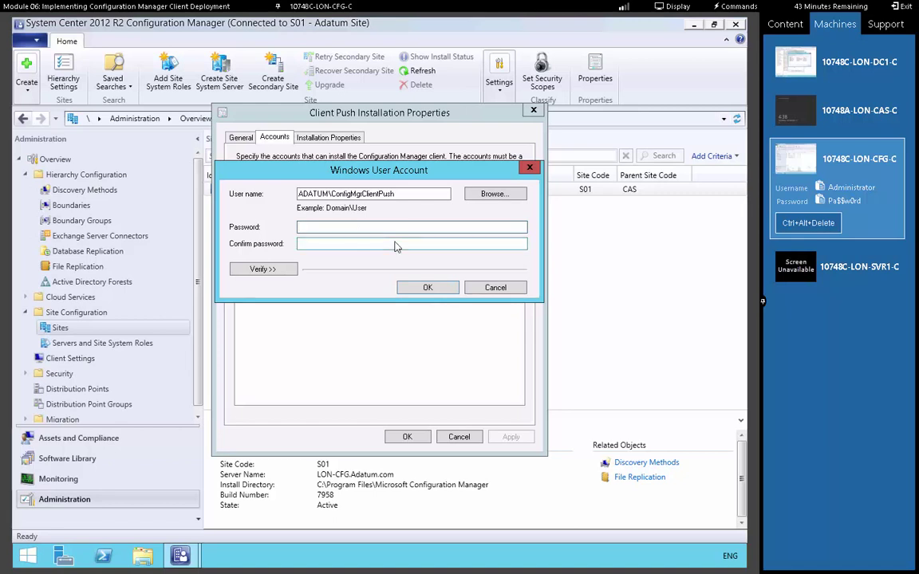
type("Pa$$w0rd")
key("Tab")
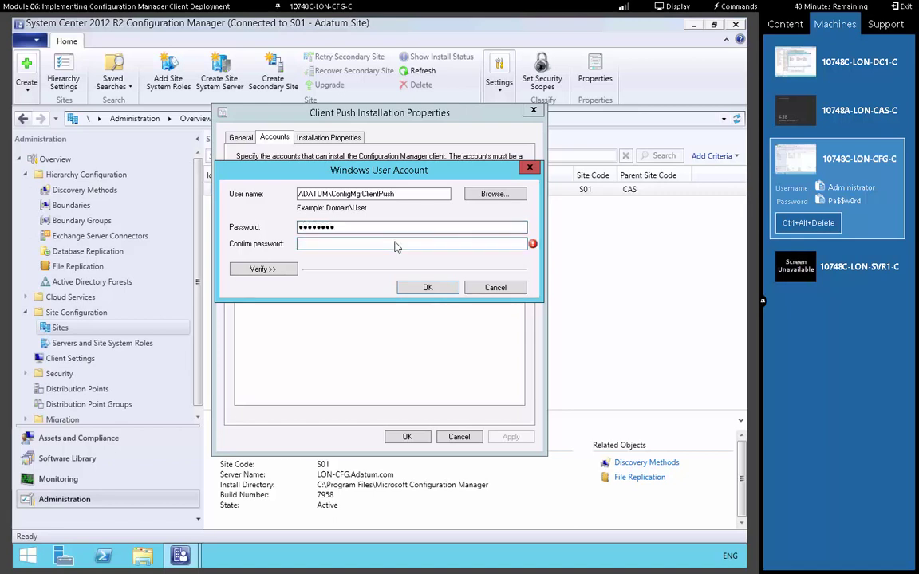
type("Pa$$w0rd")
Verify the account's connection against \\lon-dc1\c$ and accept the new account
left_click(265, 269)
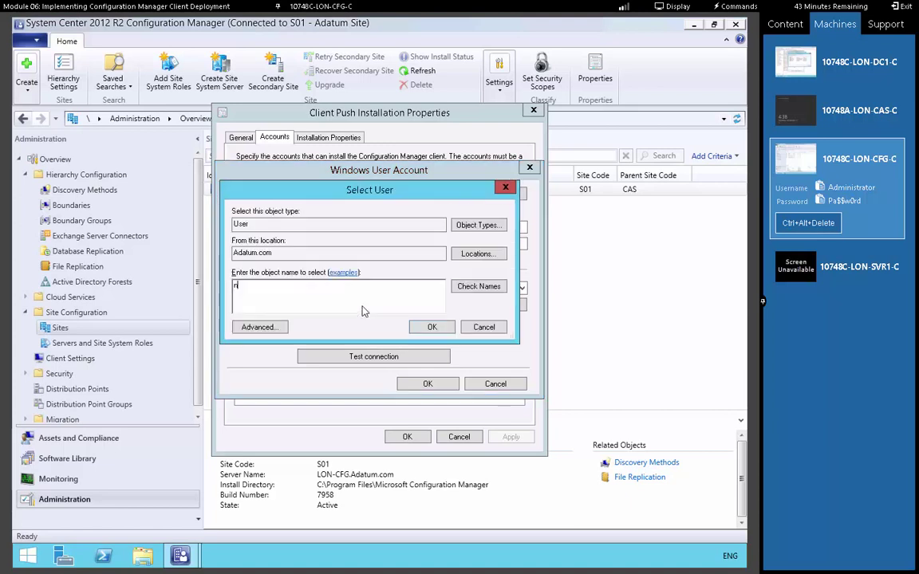
left_click(484, 328)
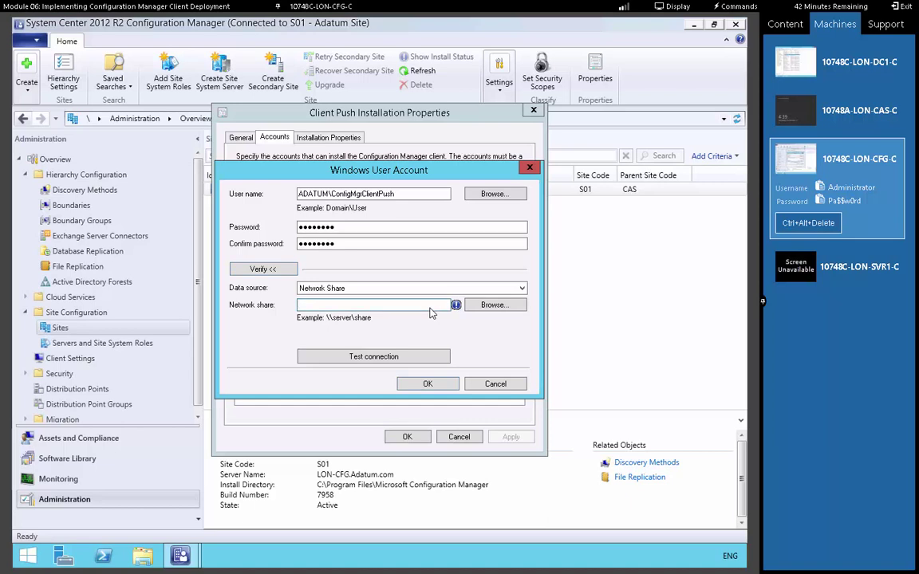
type("\\\\lon-dc1\\c$")
left_click(391, 358)
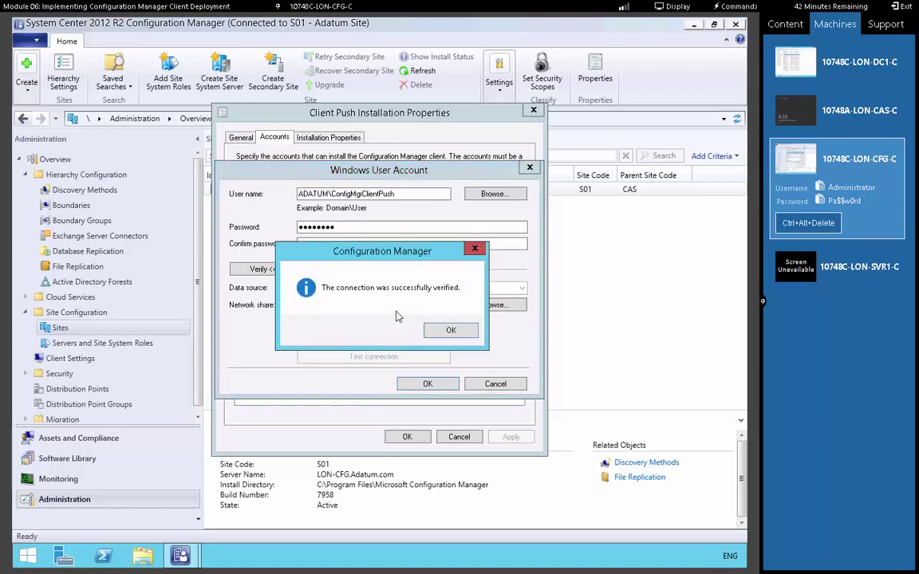
left_click(460, 335)
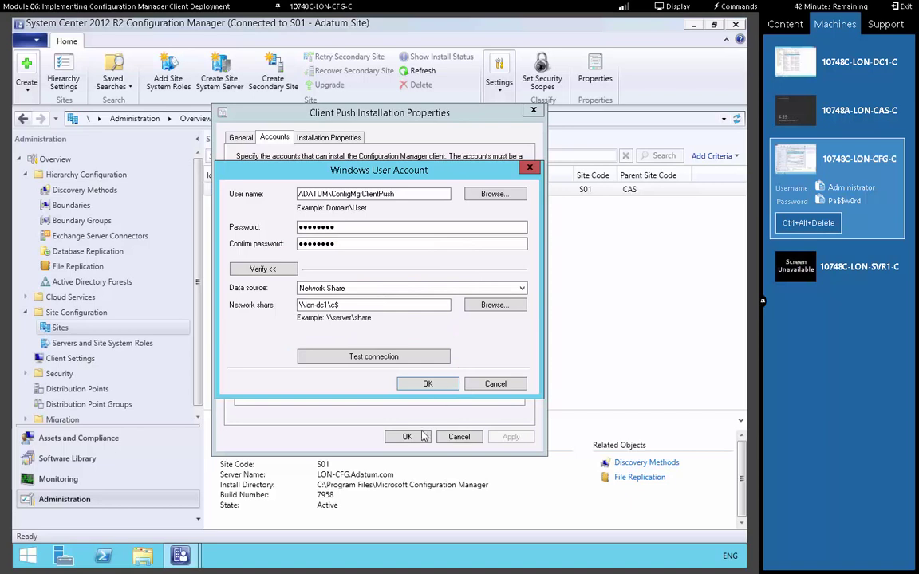
key("Return")
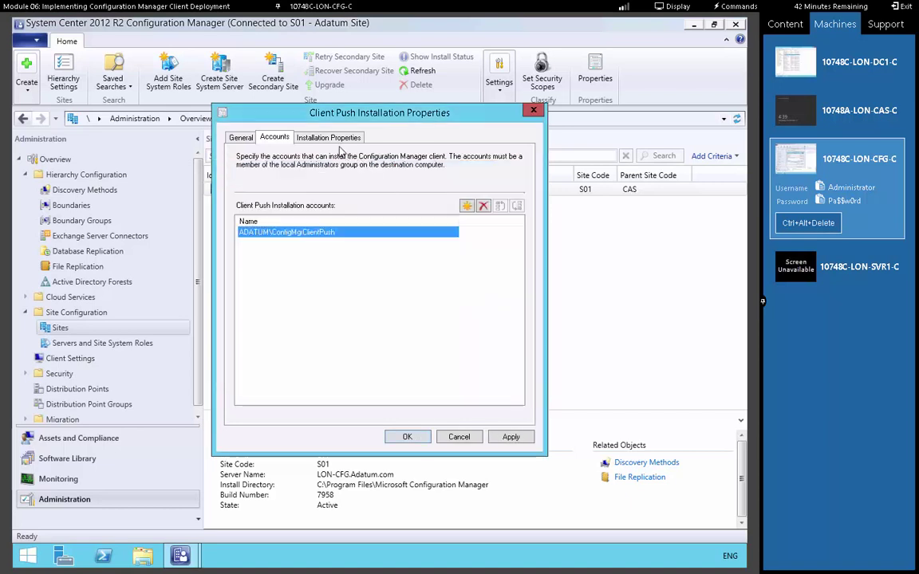
Append FSP=LON-CFG.adatum.com after SMSSITECODE=S01 in the installation properties and save
left_click(301, 133)
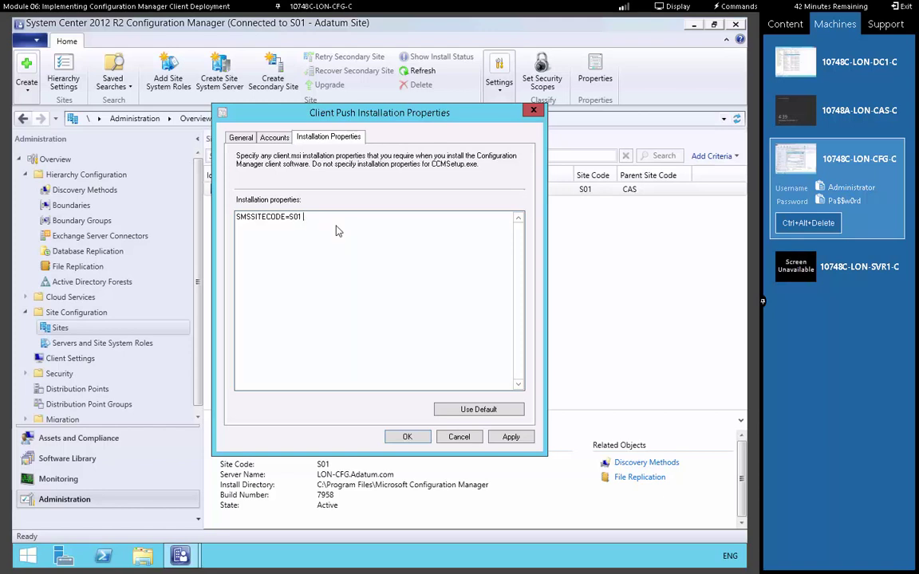
type("FSP")
double_click(295, 218)
right_click(291, 221)
left_click(321, 256)
left_click(322, 226)
right_click(341, 216)
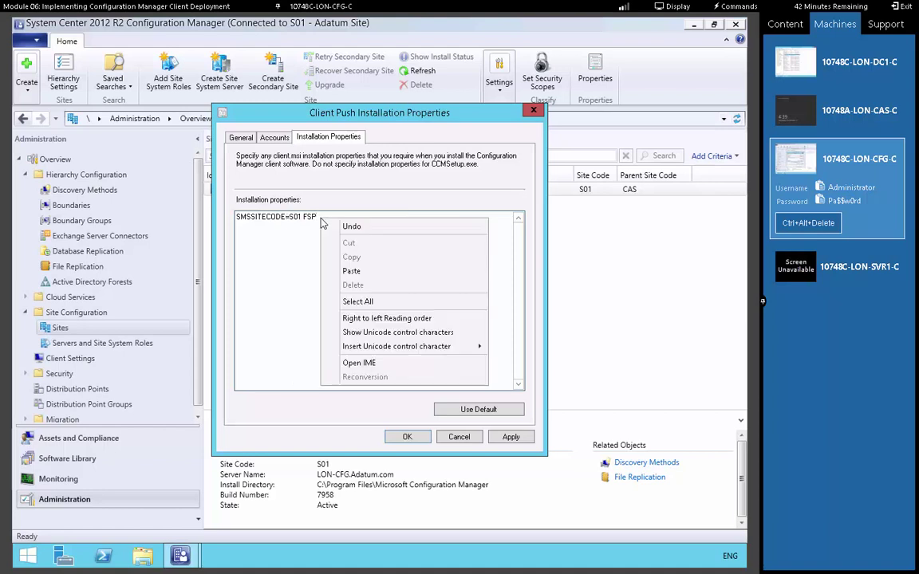
left_click(351, 269)
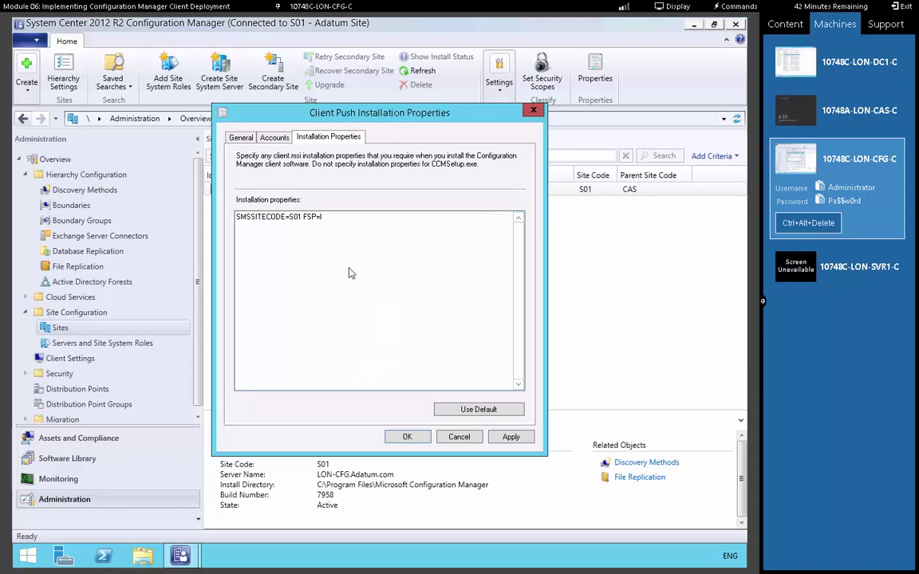
type("LON-CFG")
key("BackSpace")
type(".adatum.com")
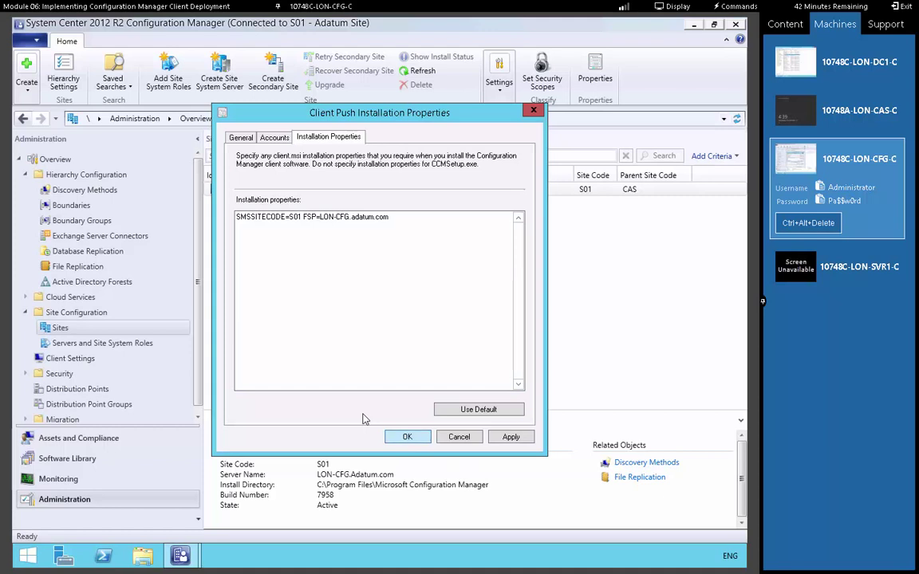
key("Return")
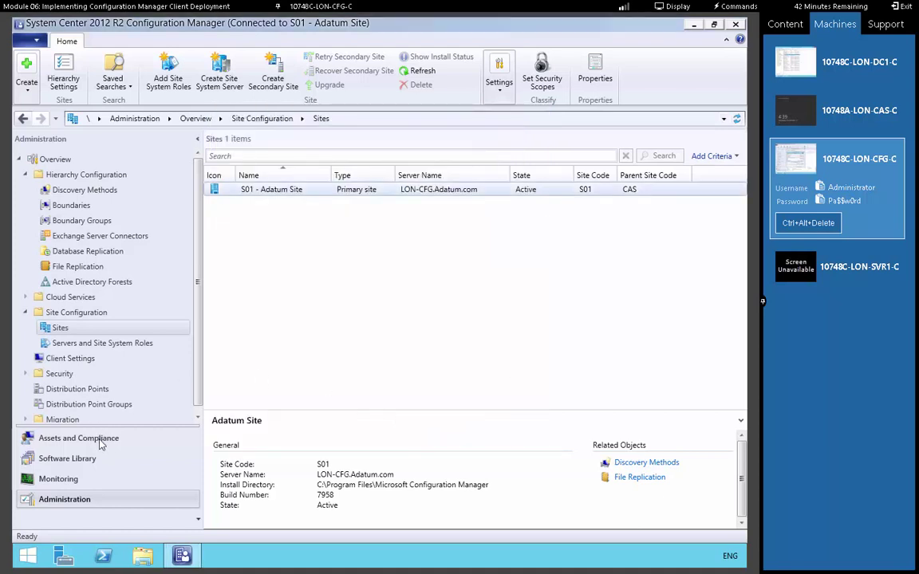
Switch to the Assets and Compliance workspace to show the Device Collections, including All Systems
left_click(104, 438)
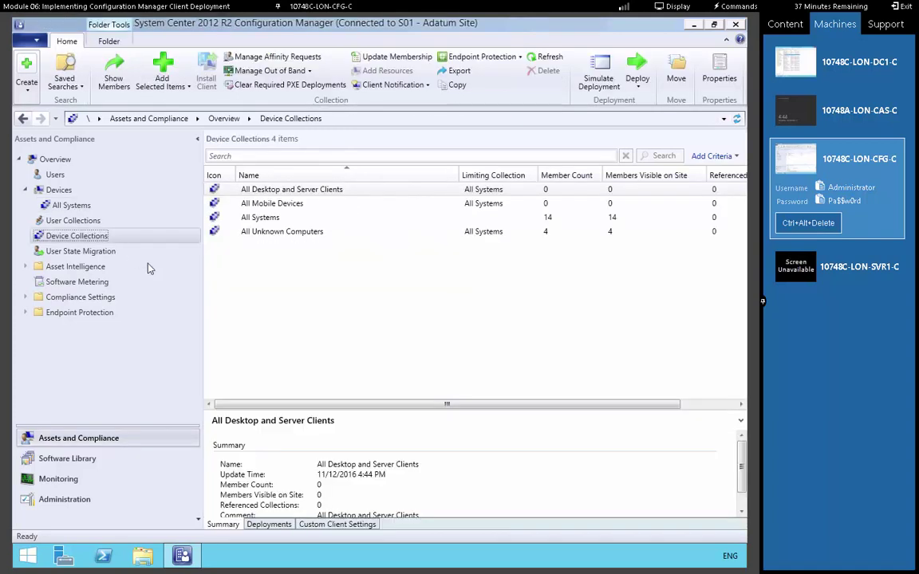
Open the All Systems collection and check running processes in Task Manager's full view
double_click(260, 219)
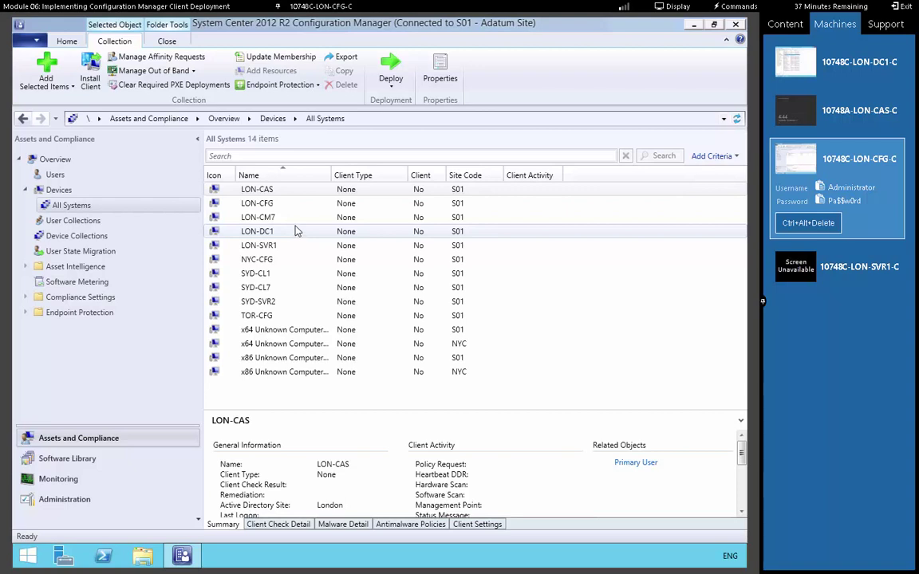
left_click(267, 204)
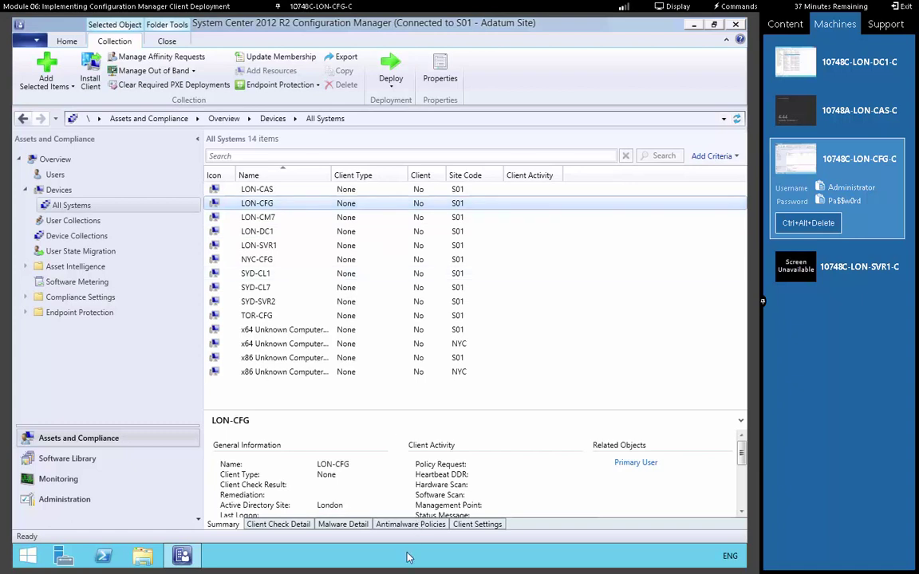
right_click(406, 556)
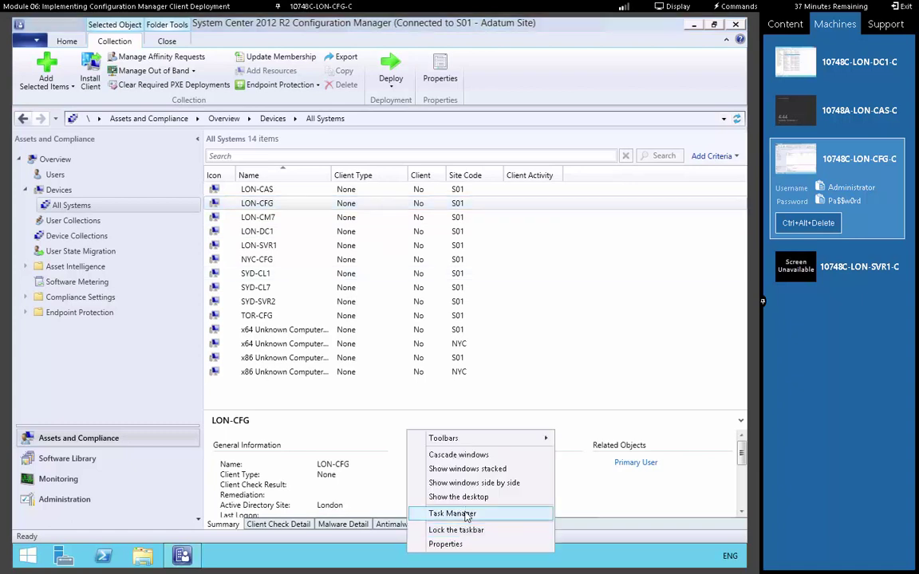
left_click(468, 514)
left_click(98, 302)
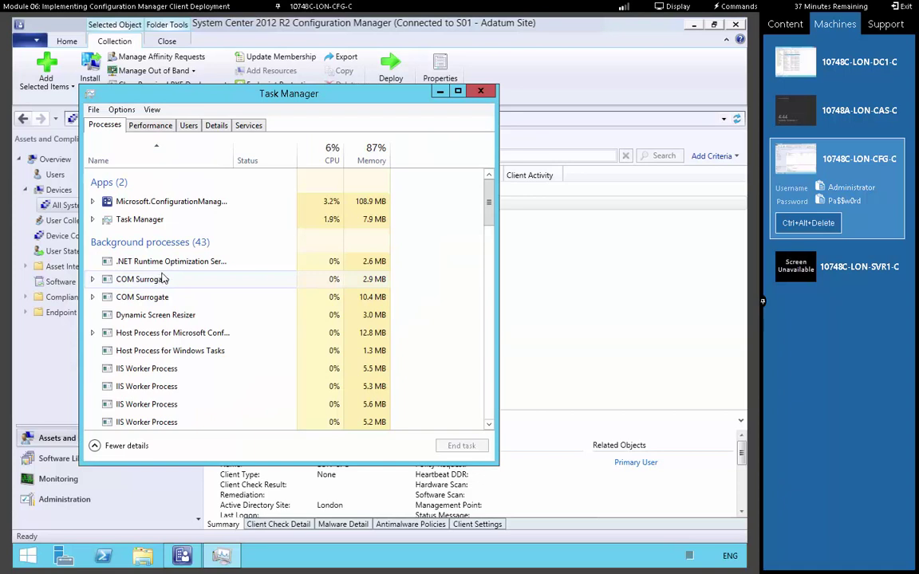
left_click(439, 92)
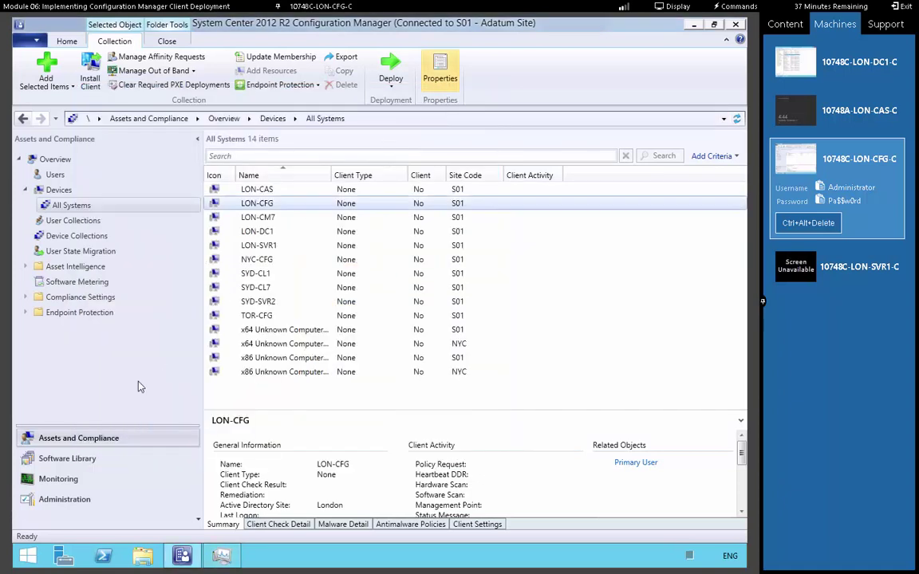
Refresh All Systems to 13 devices and start Install Client on NYC-CFG
left_click(736, 118)
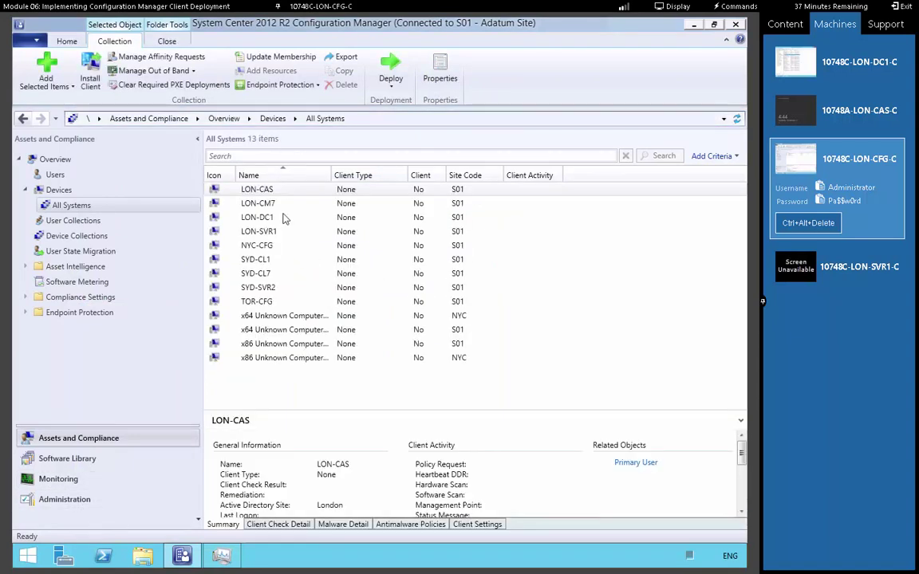
left_click(268, 246)
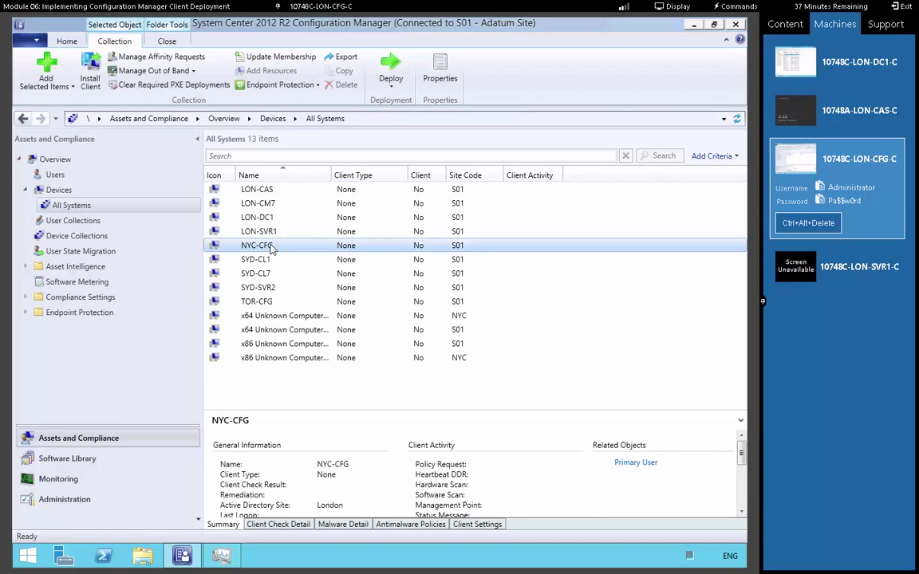
right_click(271, 249)
left_click(314, 282)
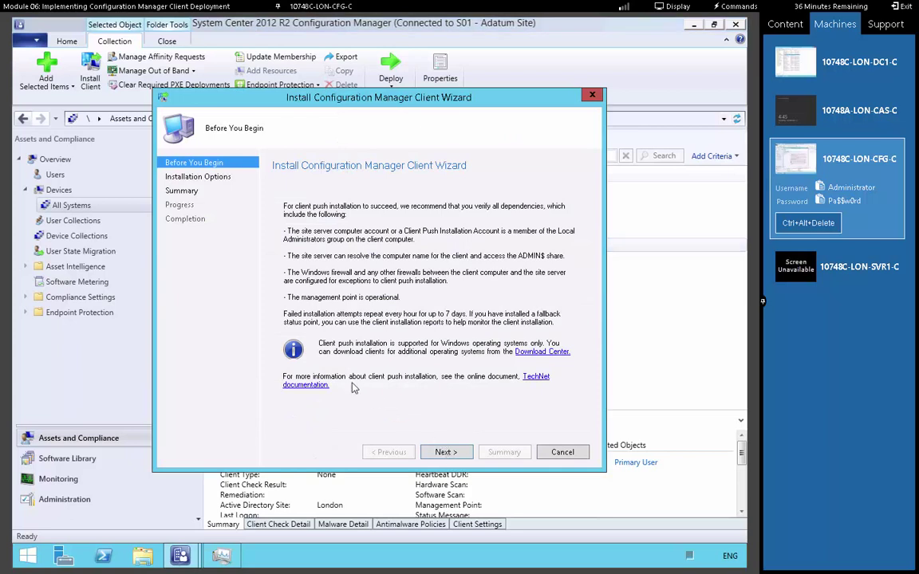
Run the client install wizard for NYC-CFG with default options through to Close
key("Return")
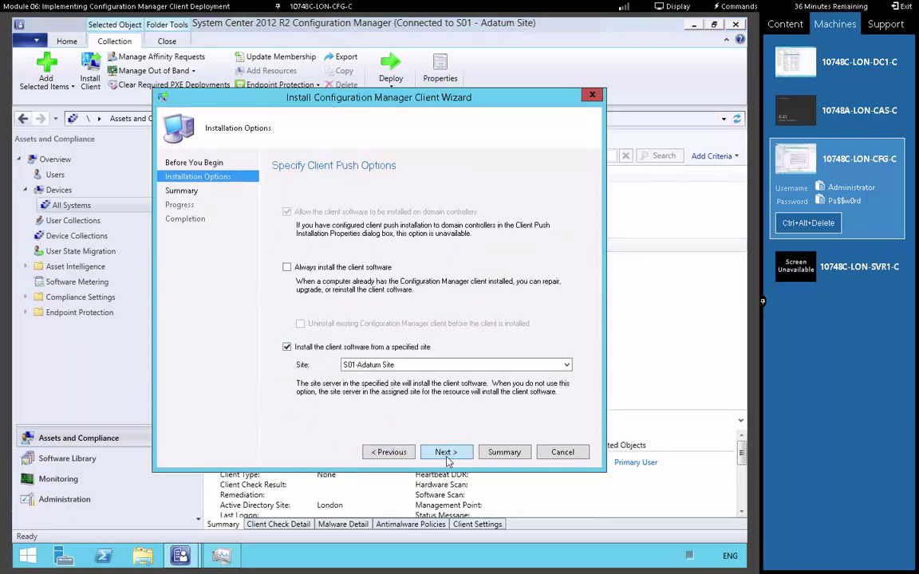
left_click(447, 455)
left_click(449, 455)
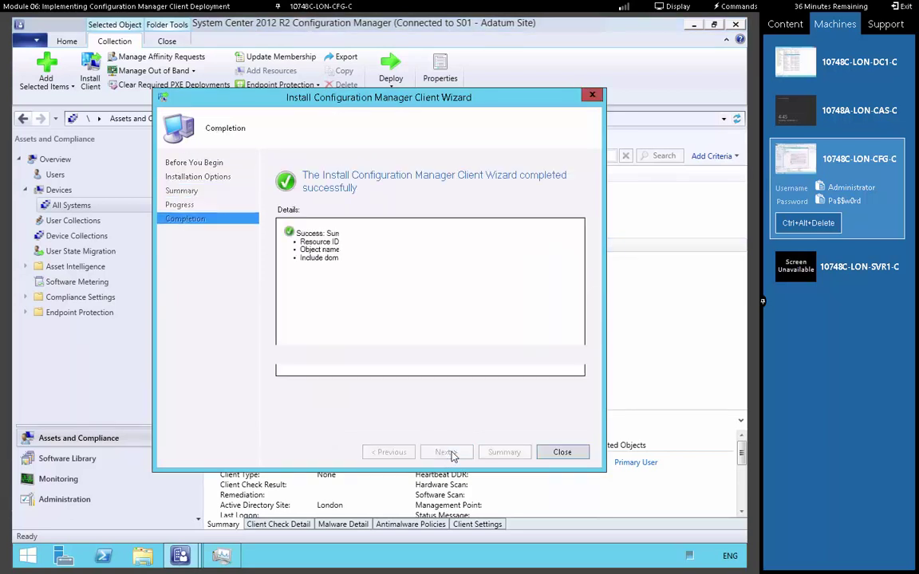
left_click(556, 453)
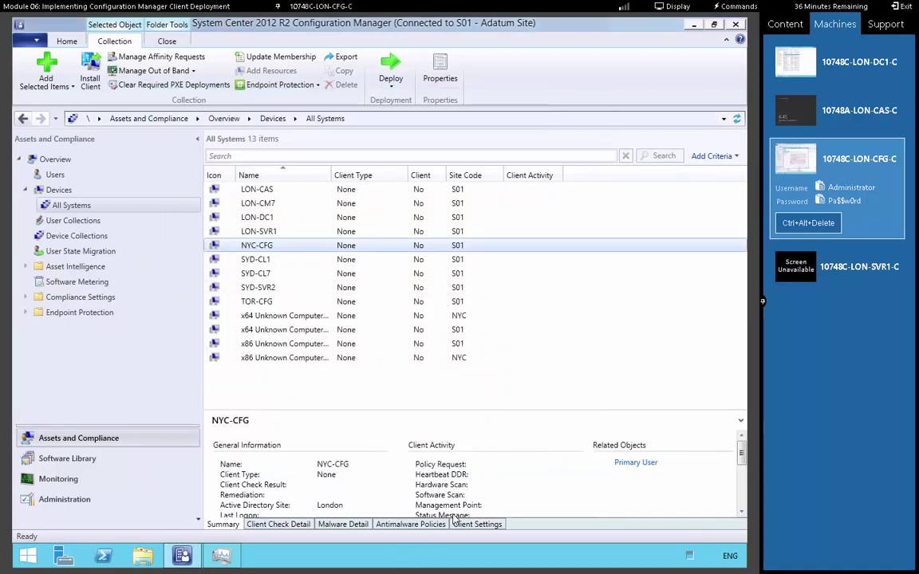
Open Task Manager from the taskbar, move it aside, and minimize it
right_click(398, 556)
left_click(443, 517)
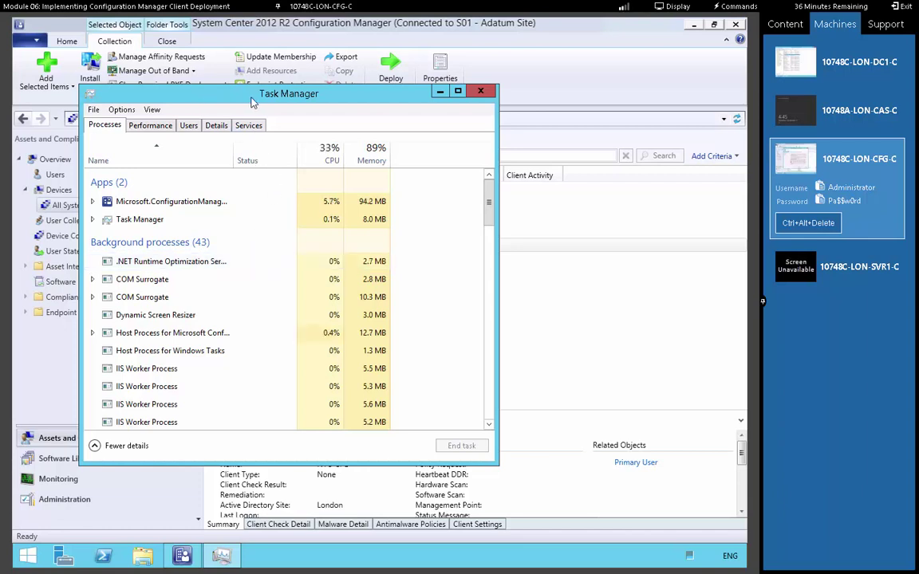
left_click_drag(252, 101, 409, 112)
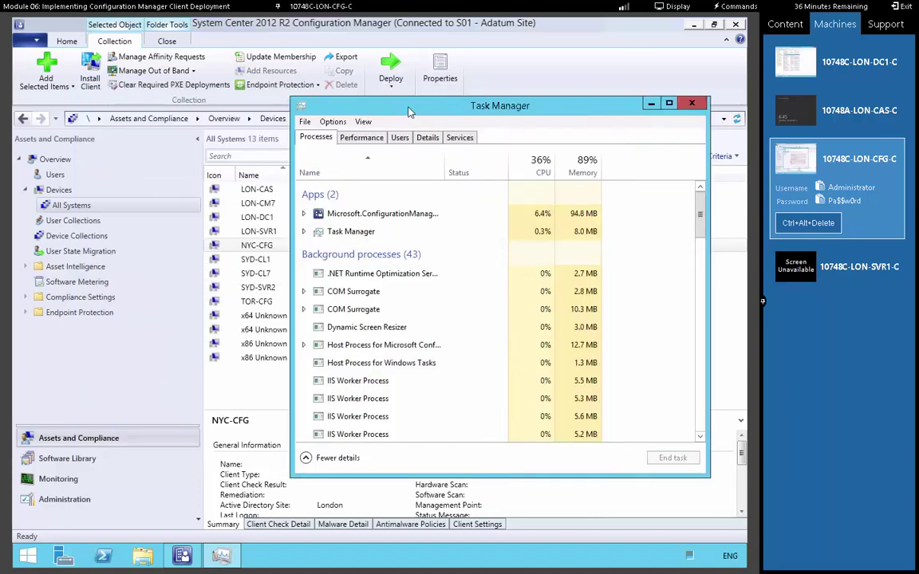
left_click(650, 107)
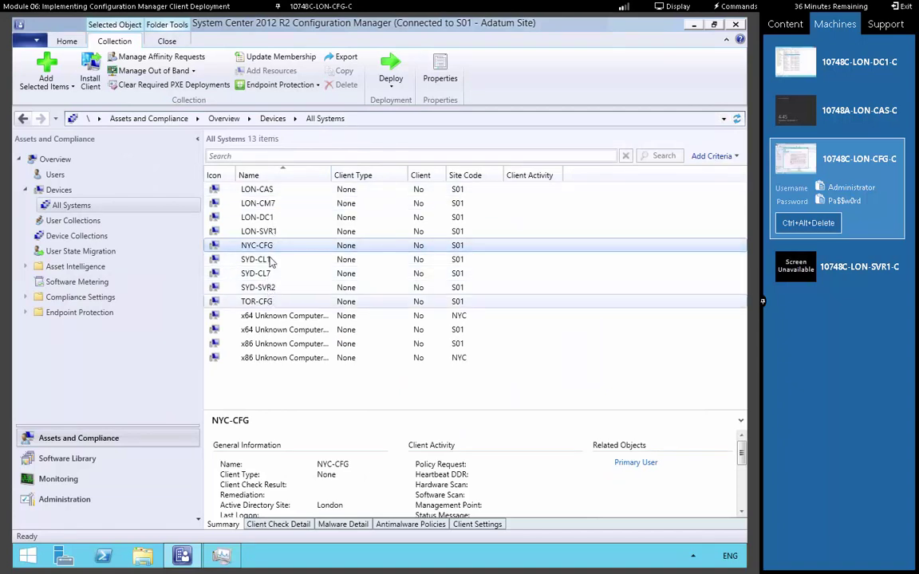
Push-install the Configuration Manager client to LON-DC1 with default wizard settings
left_click(270, 221)
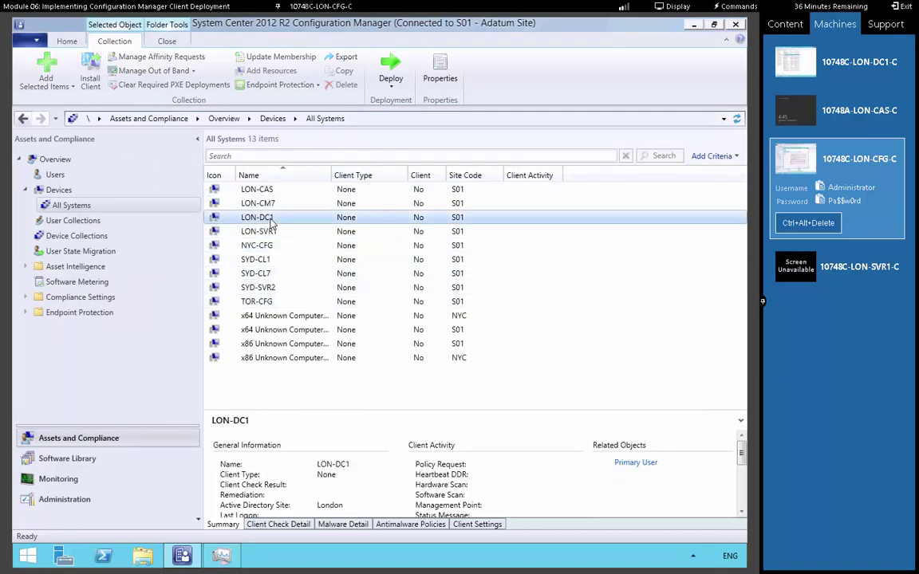
right_click(271, 223)
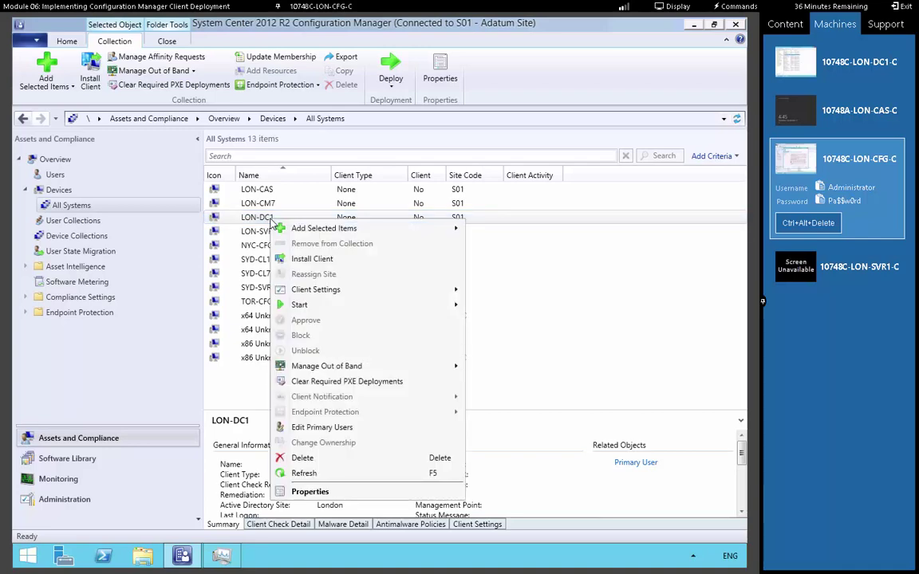
left_click(317, 262)
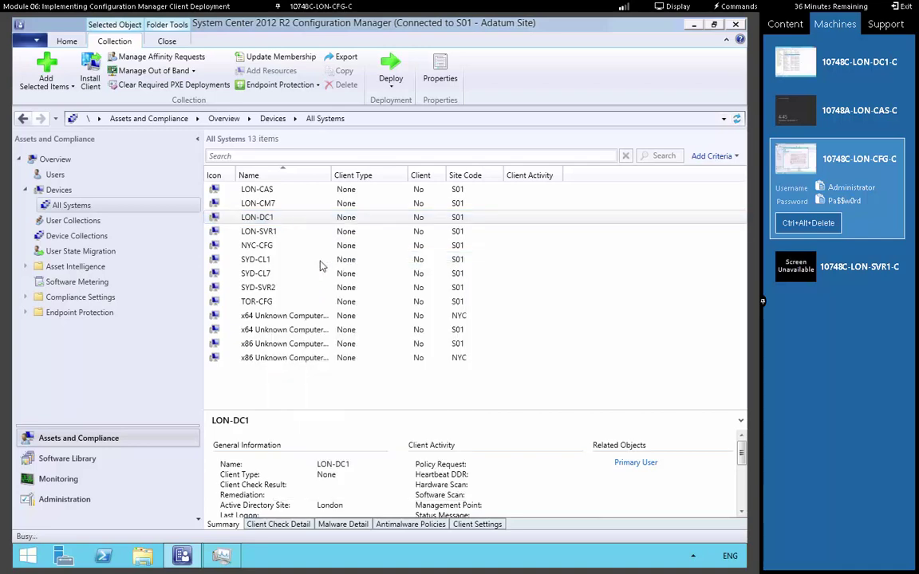
left_click(453, 455)
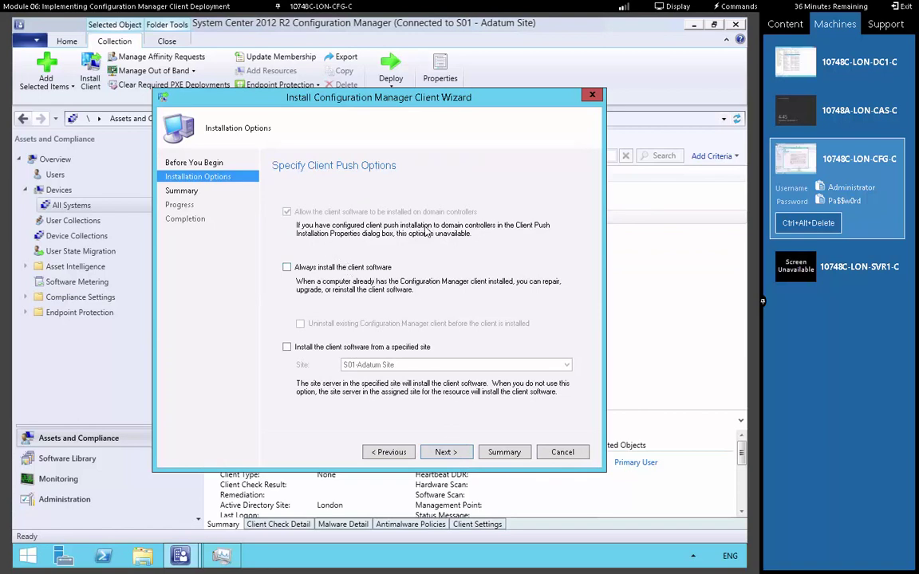
left_click(444, 452)
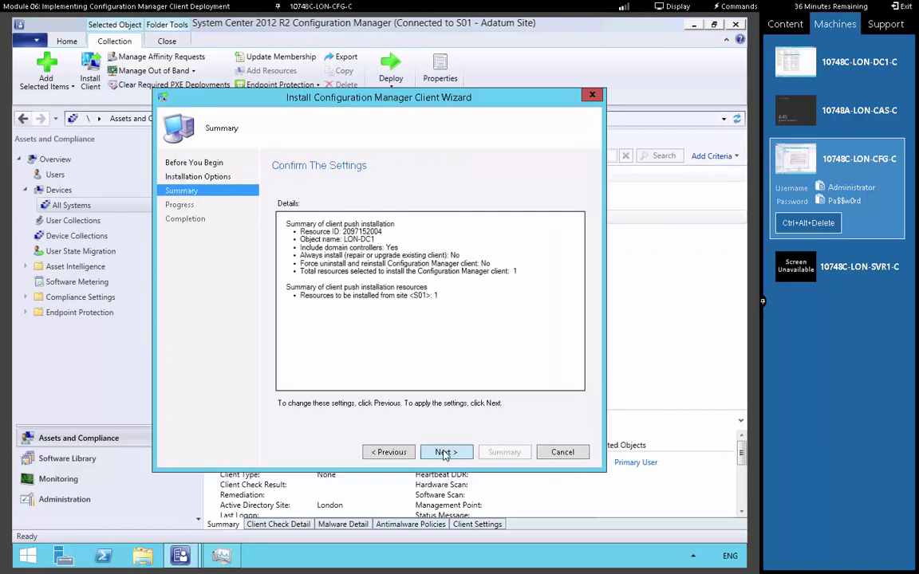
left_click(444, 452)
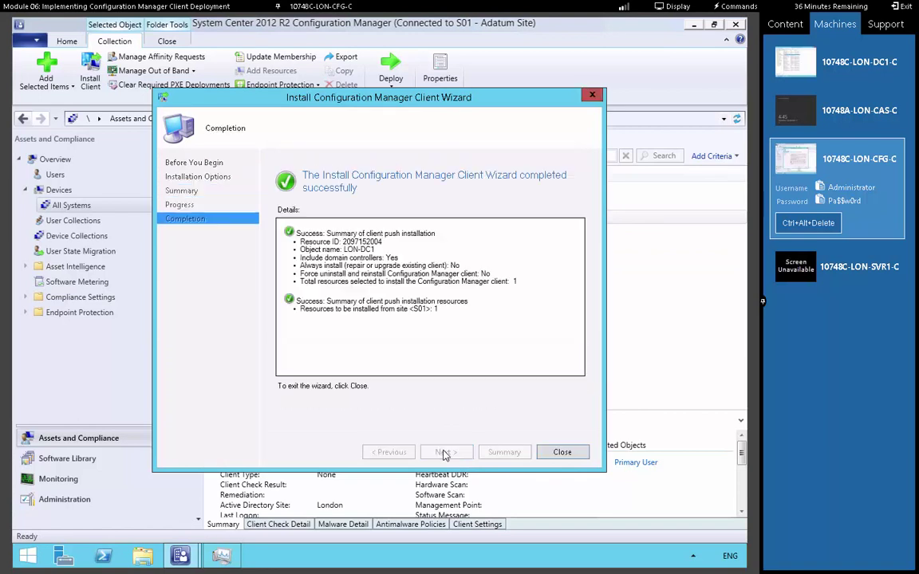
left_click(556, 452)
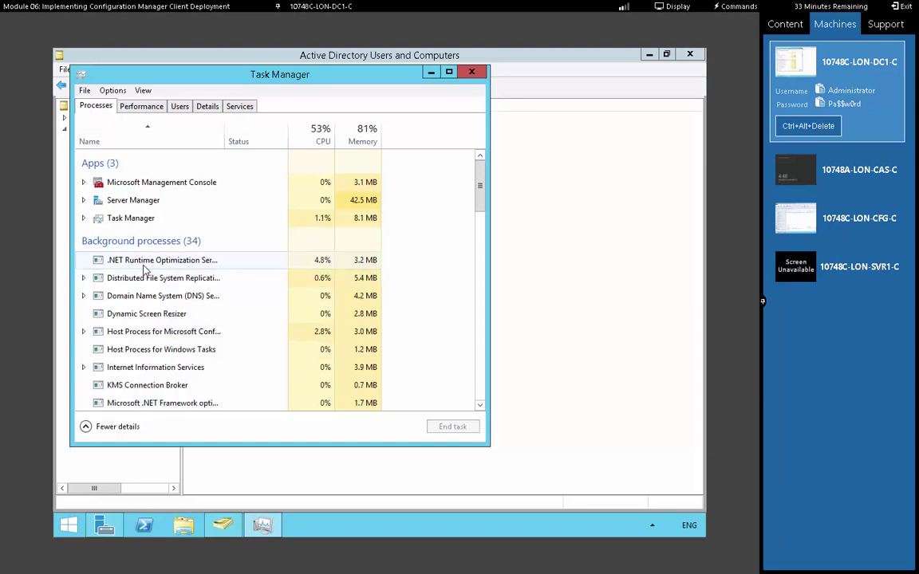
Open the Configuration Manager applet from Control Panel's System and Security
right_click(69, 524)
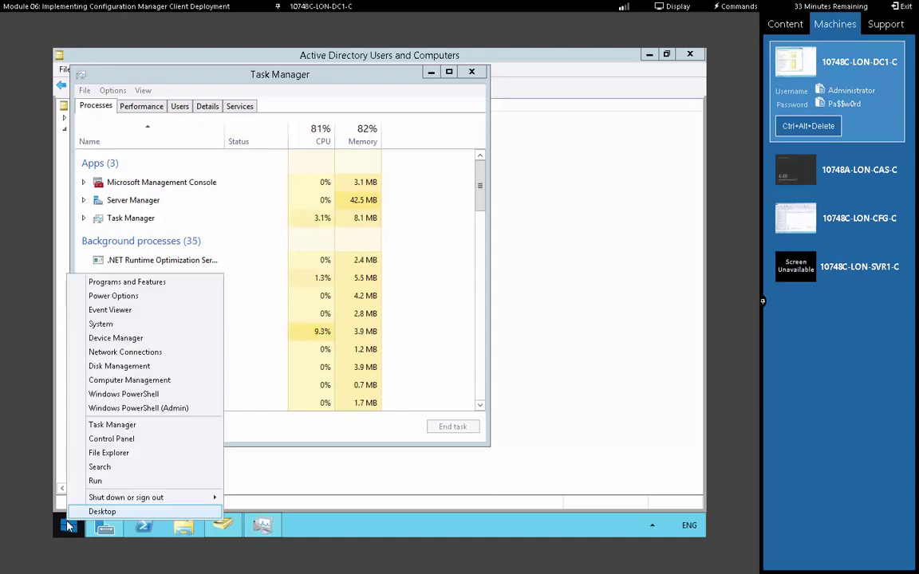
left_click(114, 441)
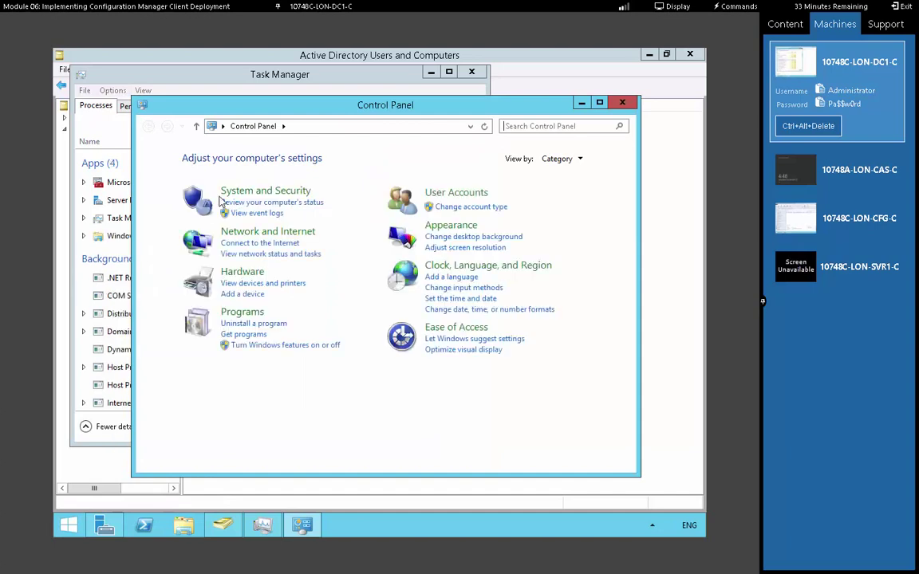
left_click(227, 192)
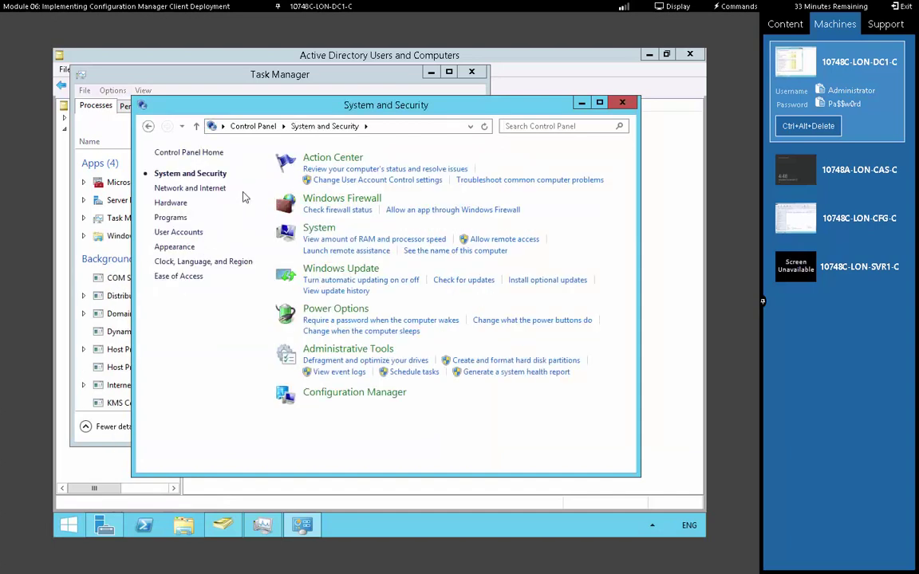
left_click(336, 399)
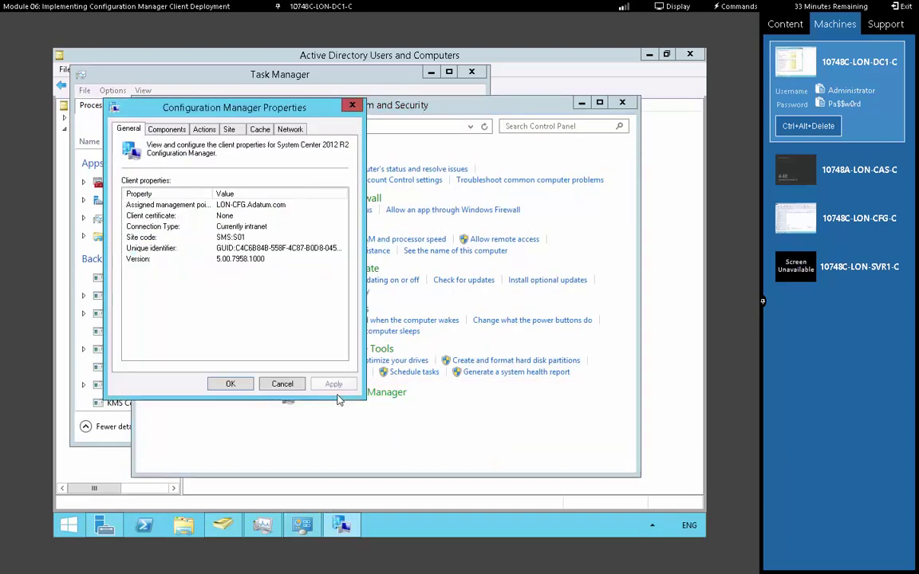
Run the Machine Policy Retrieval & Evaluation Cycle now, then return to Server Manager
left_click(167, 130)
left_click(192, 122)
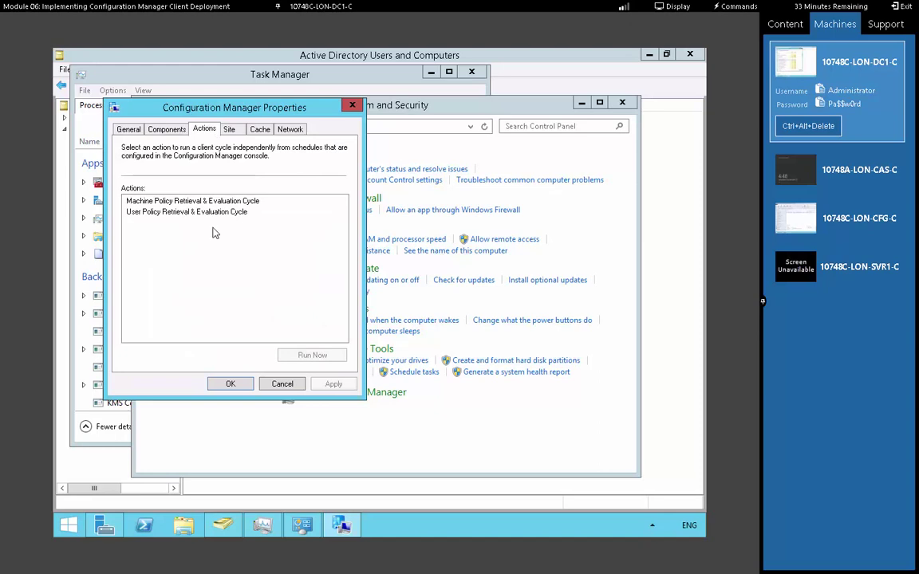
left_click(192, 201)
left_click(311, 355)
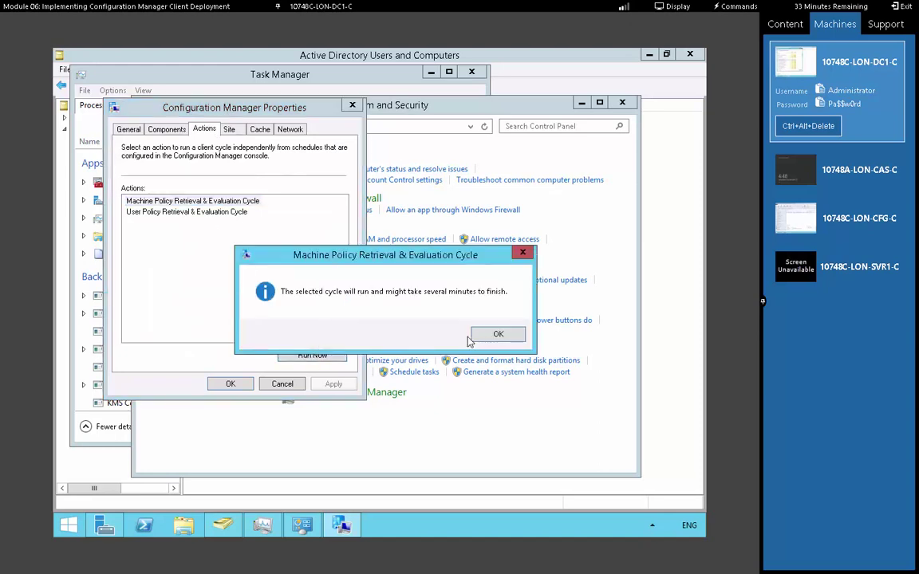
left_click(497, 334)
left_click(229, 384)
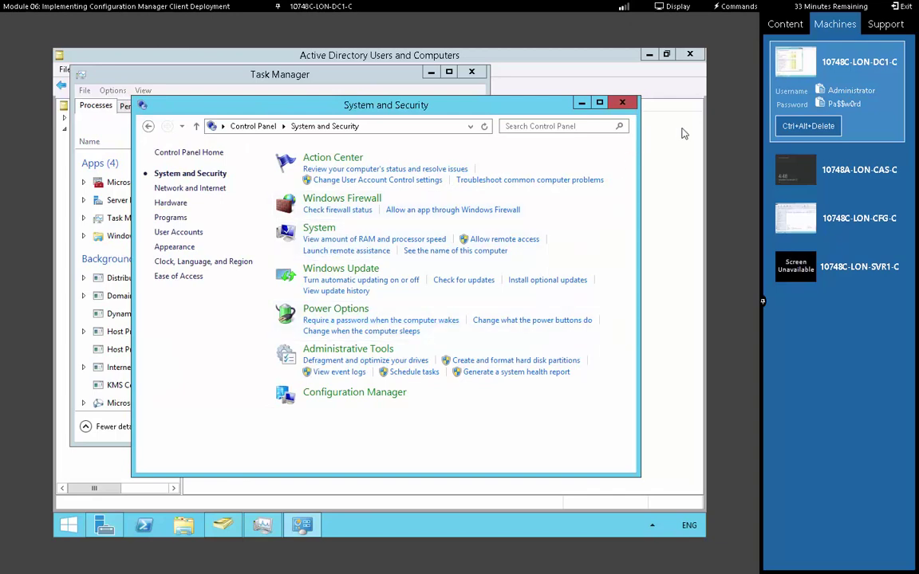
left_click(104, 524)
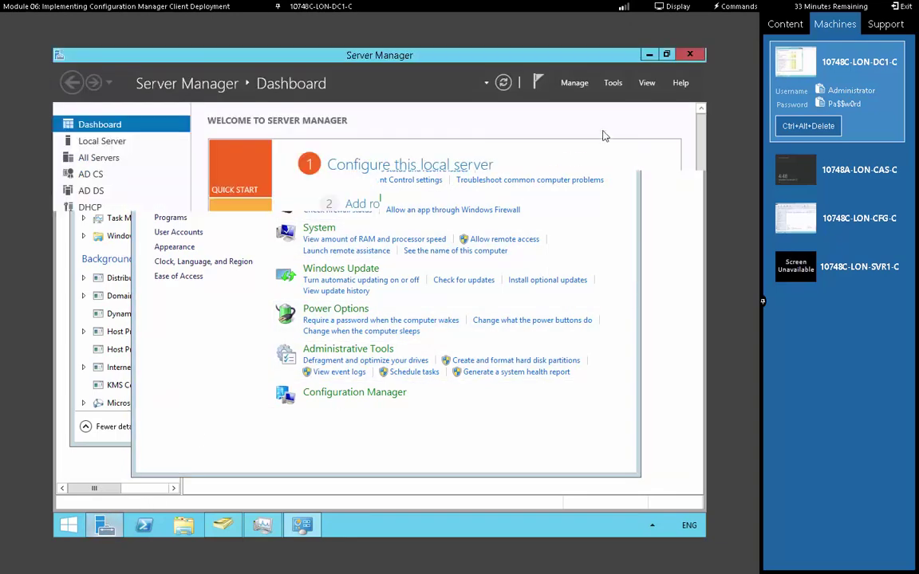
In Group Policy Management, create and link 'SCCM Client Install' on Adatum.com, then edit it
left_click(613, 83)
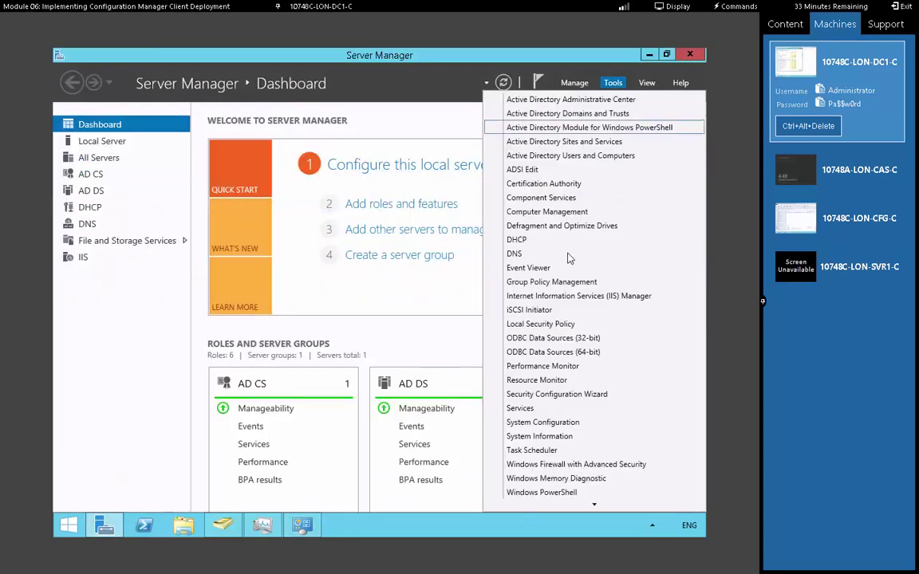
left_click(575, 286)
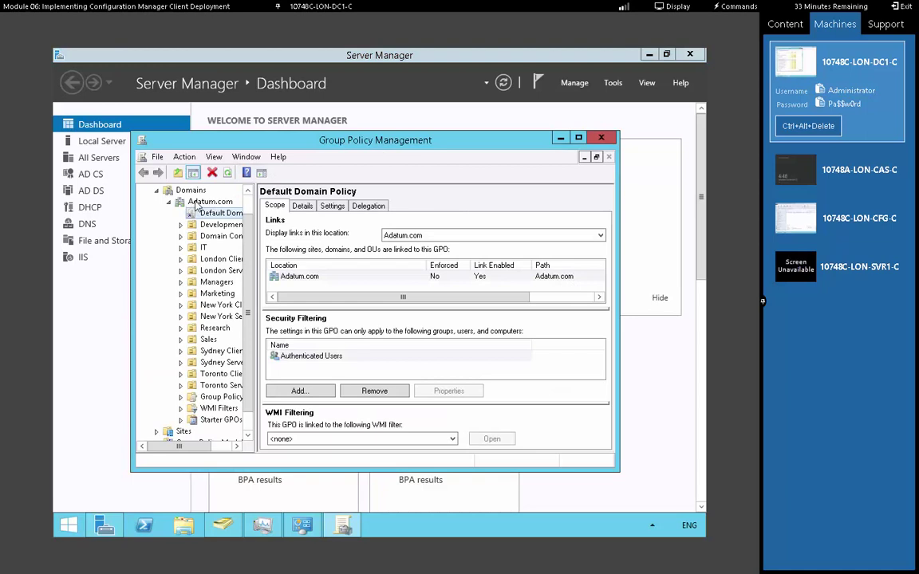
right_click(196, 203)
left_click(219, 209)
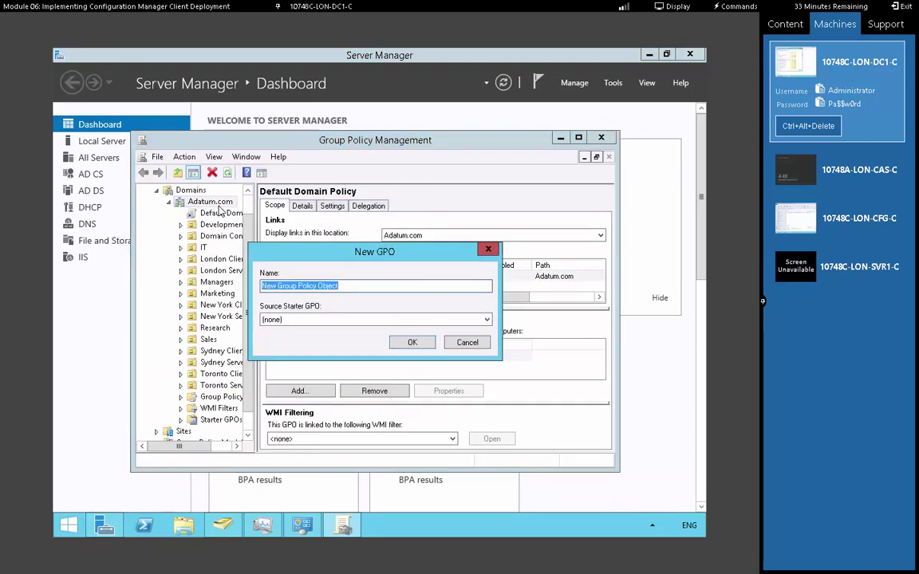
type("SCCM")
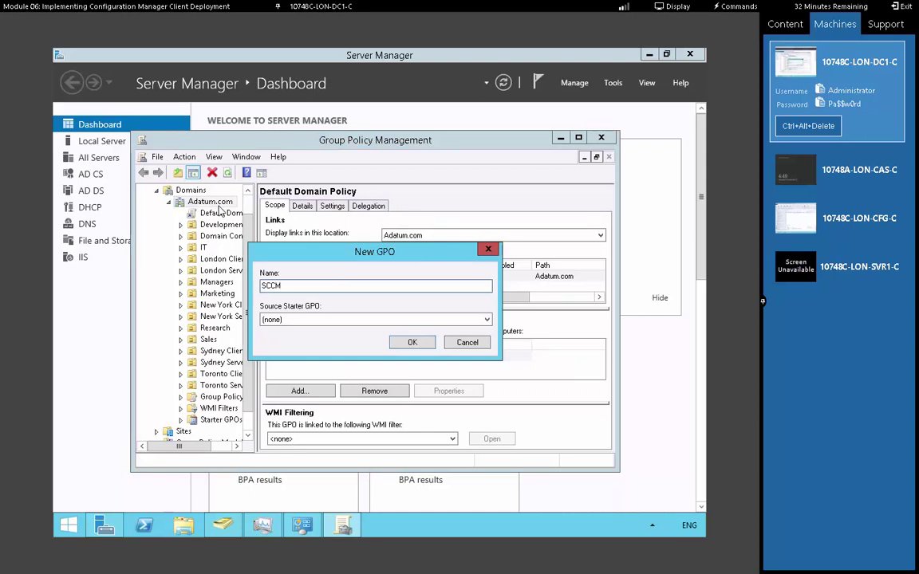
type(" Client Install")
left_click(409, 343)
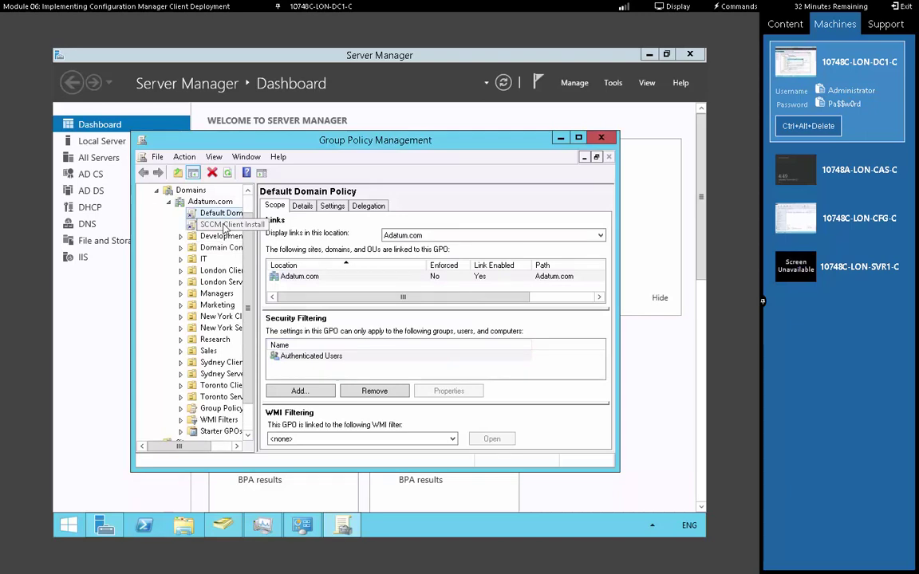
right_click(234, 226)
left_click(251, 232)
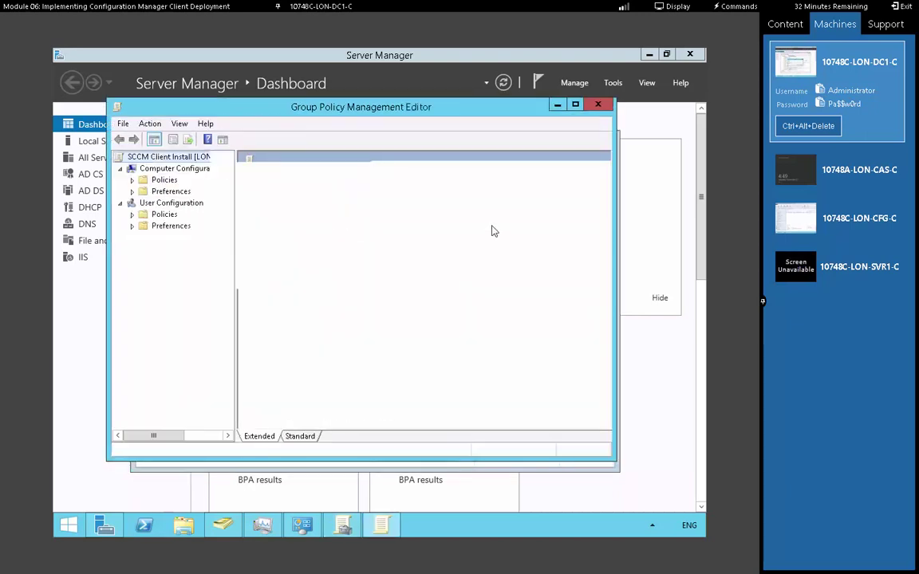
Maximize the editor, expand Computer Configuration > Policies > Administrative Templates, and widen the tree pane
left_click(575, 106)
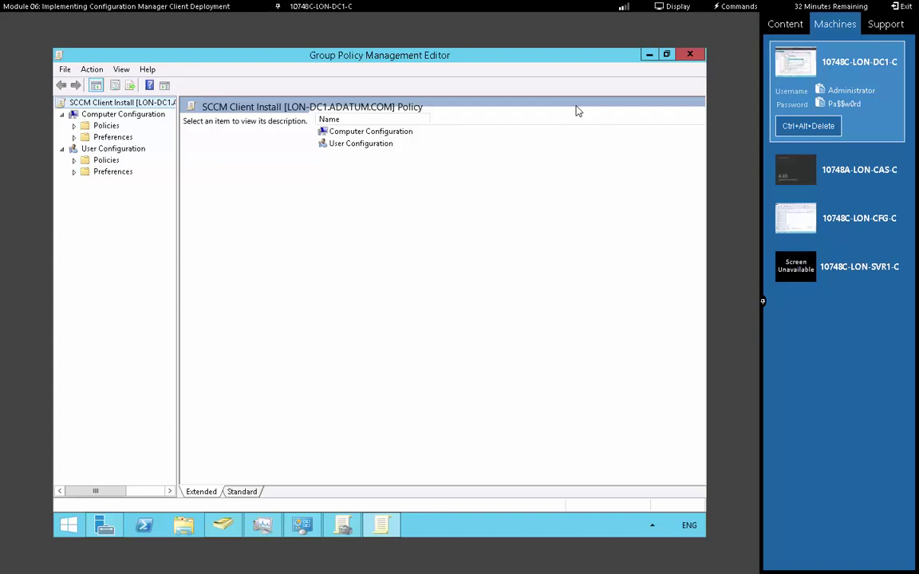
left_click(73, 126)
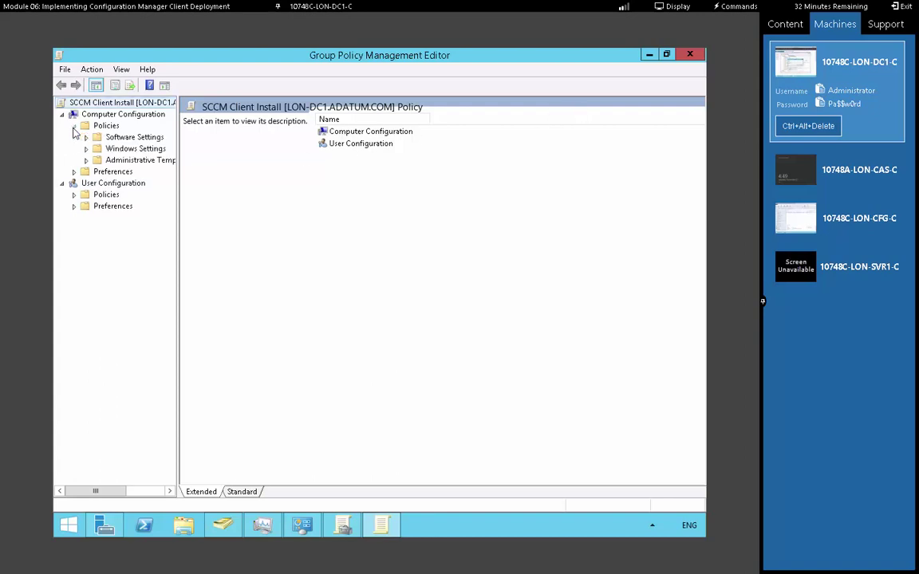
left_click(87, 160)
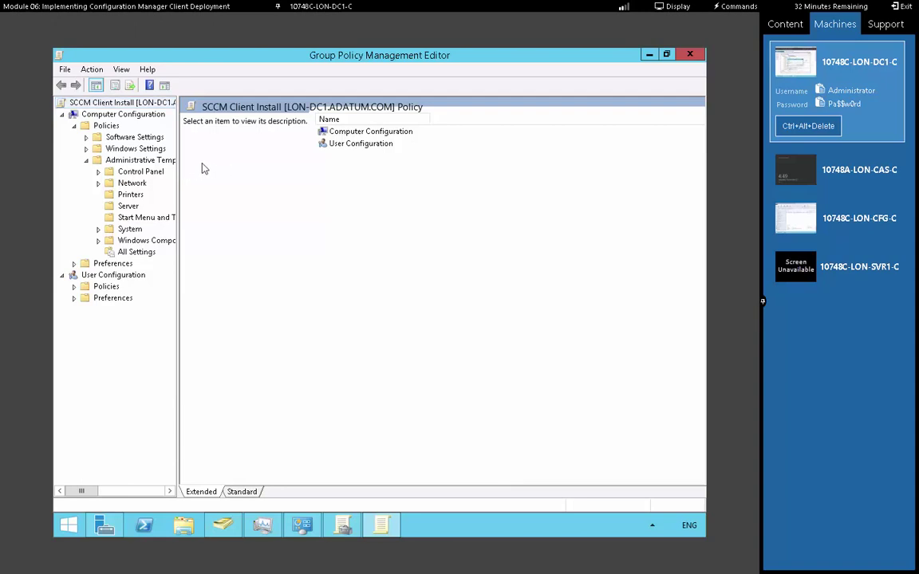
left_click_drag(179, 168, 226, 169)
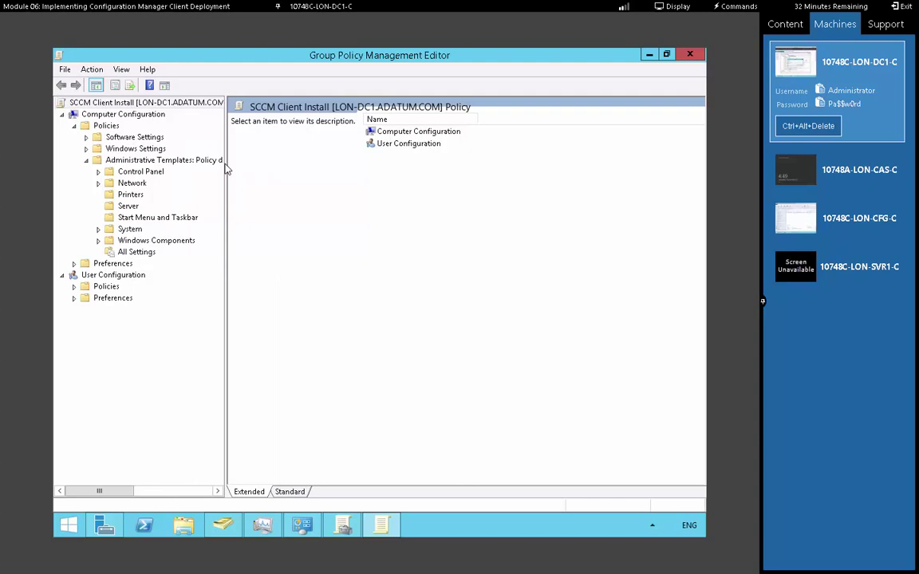
Open Add/Remove Templates and browse to the \\lon-cfg\SMS_S01\tools folder
right_click(187, 160)
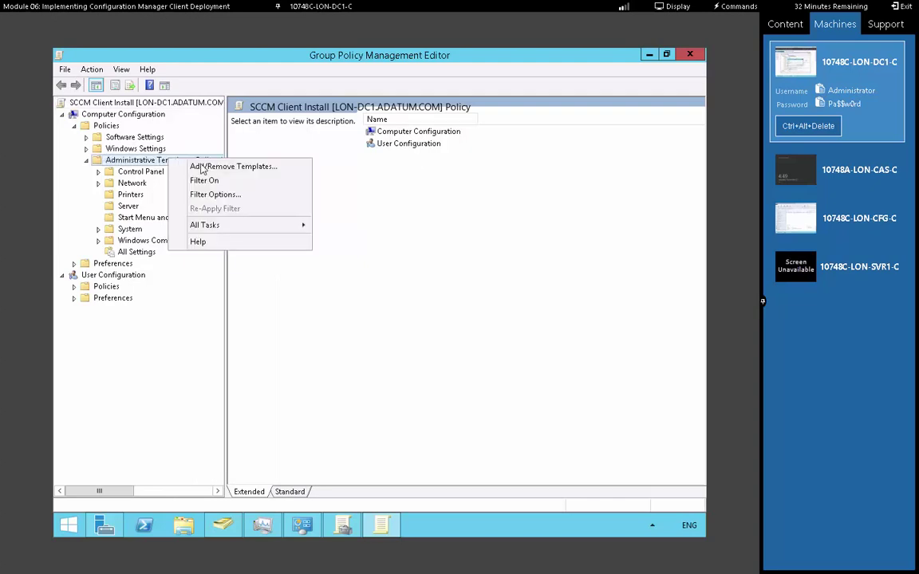
left_click(203, 168)
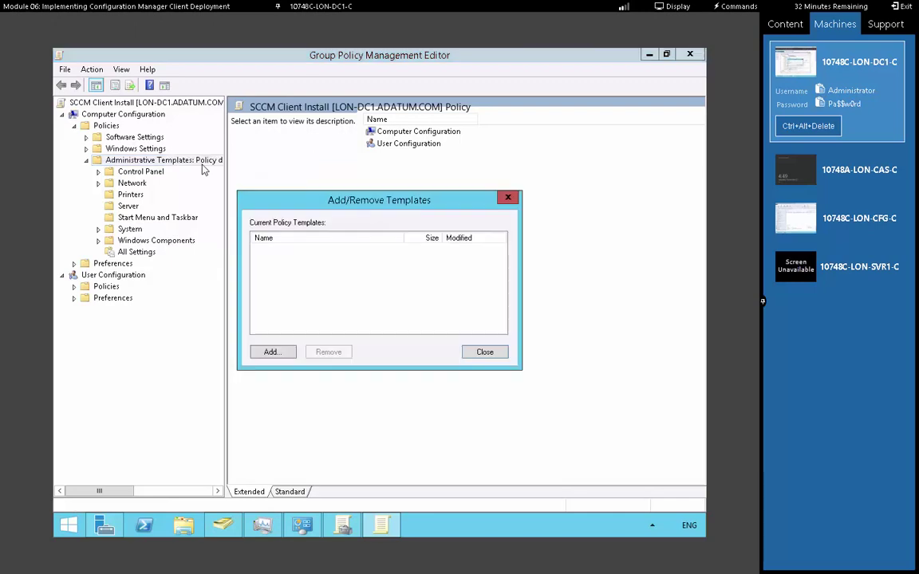
left_click(272, 351)
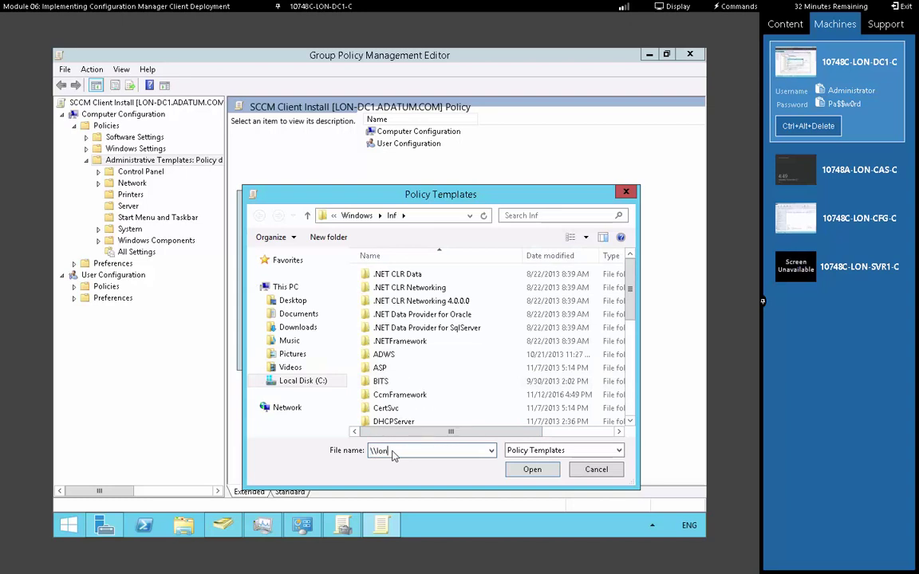
type("\\\\lon-d")
type("fg\\")
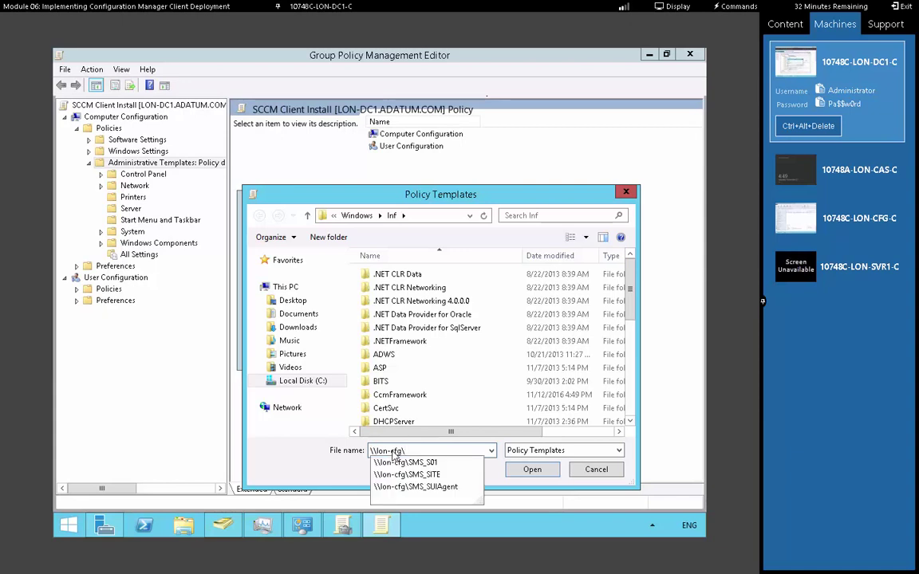
key("Down")
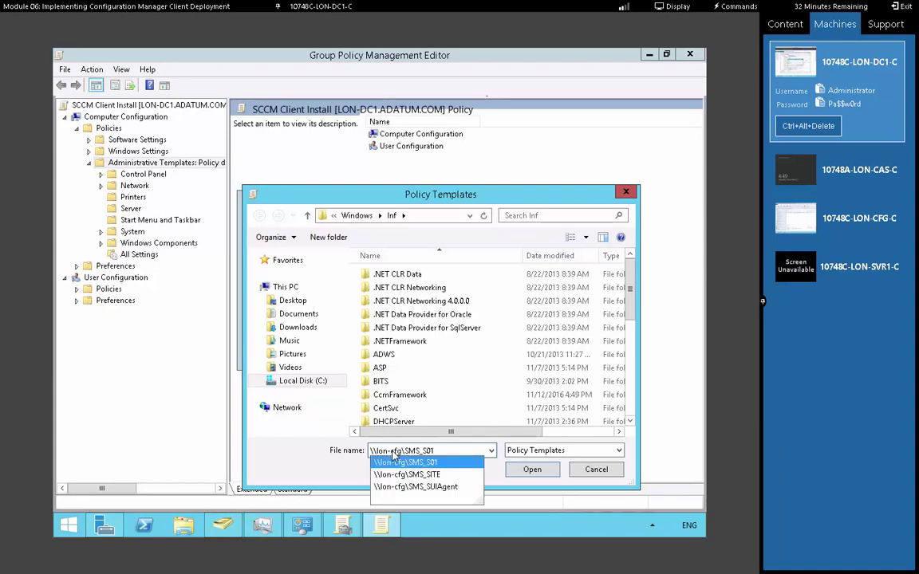
type("\\tools")
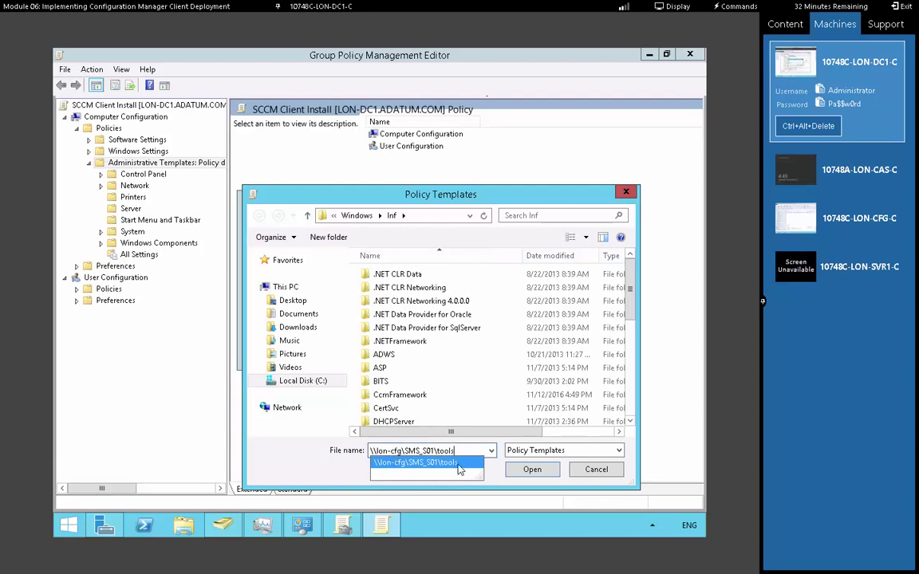
left_click(453, 469)
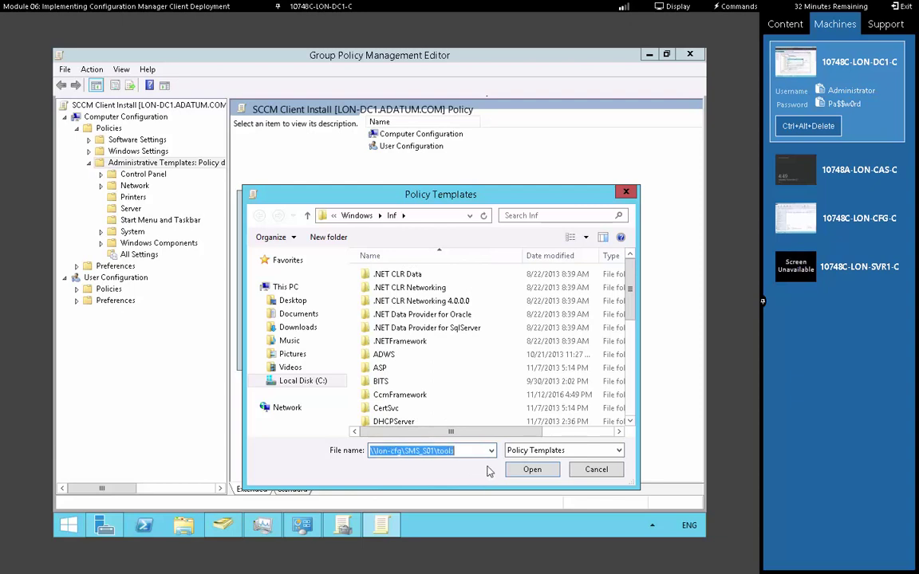
left_click(529, 470)
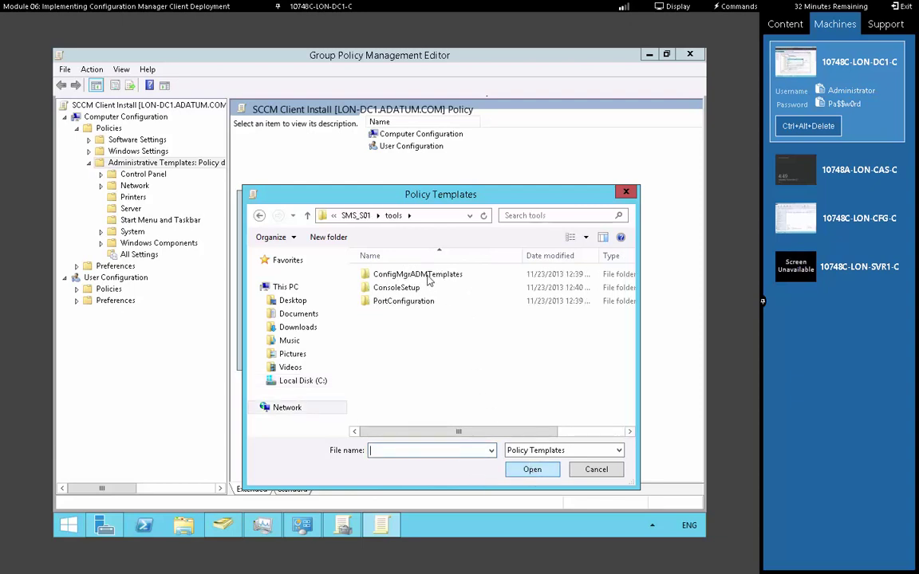
Add configmgrinstallation.adm from ConfigMgrADMTemplates and close the template manager
double_click(427, 275)
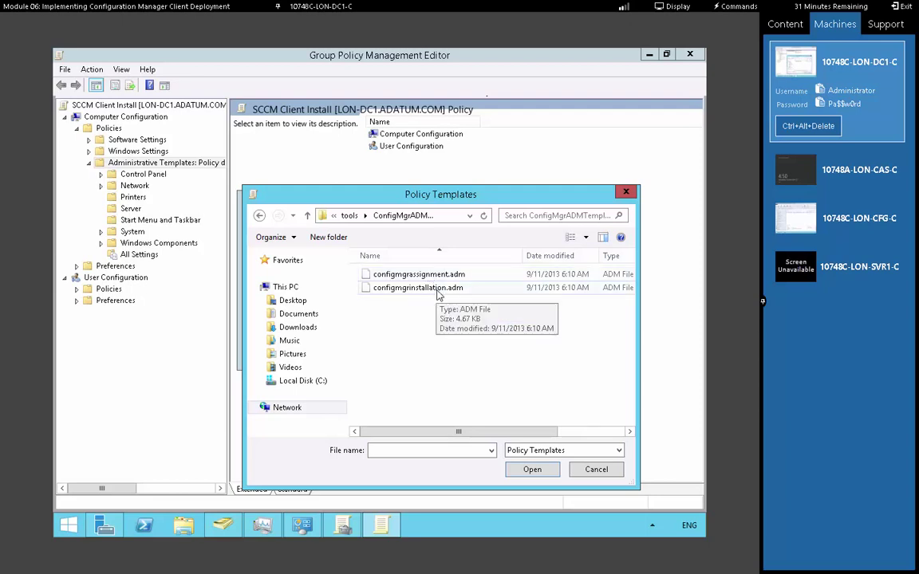
left_click(441, 289)
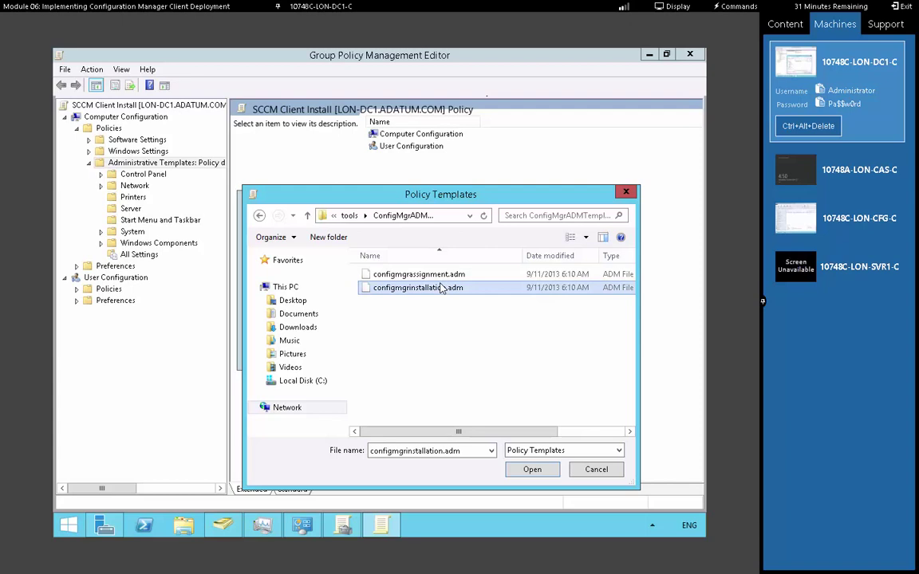
left_click(532, 469)
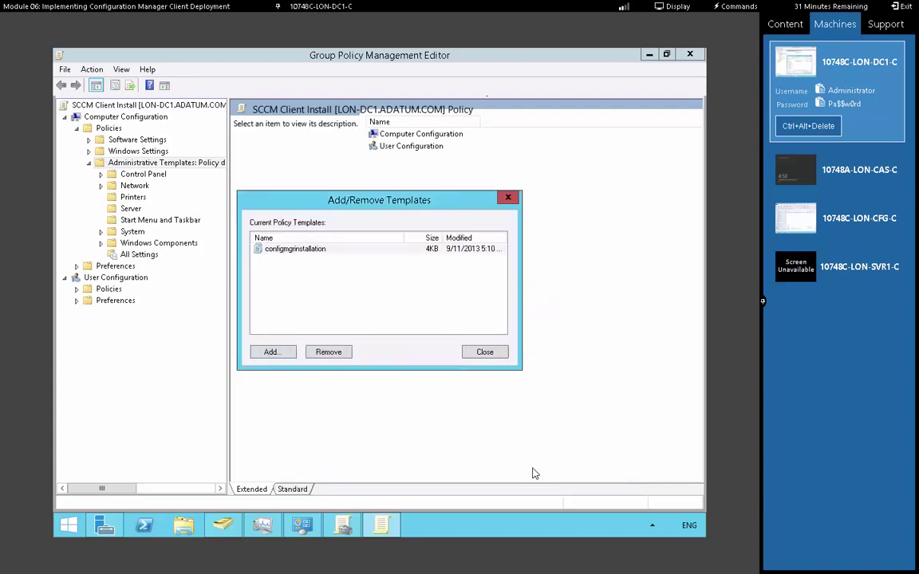
left_click(485, 353)
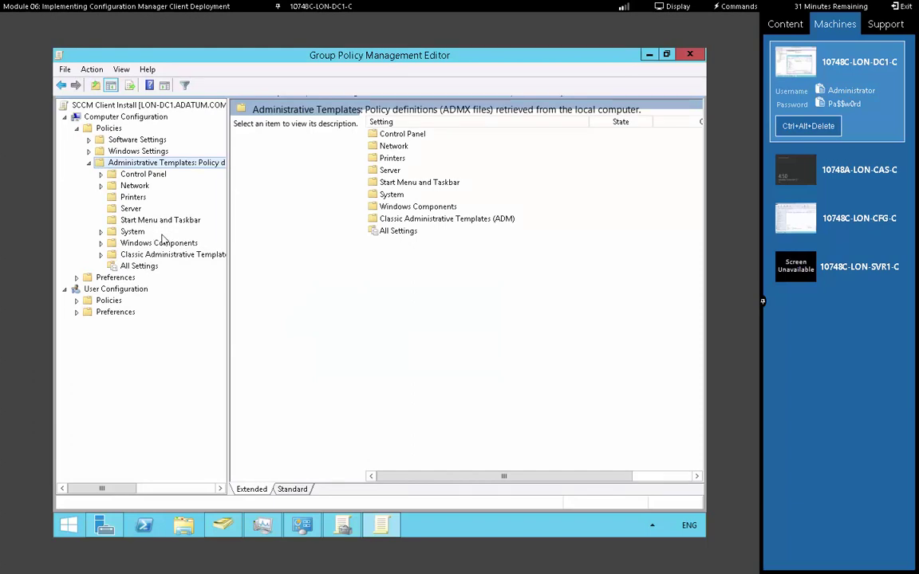
Expand Classic Administrative Templates (ADM) > Configuration Manager 2012 > Client and open Client Deployment Settings
left_click(100, 255)
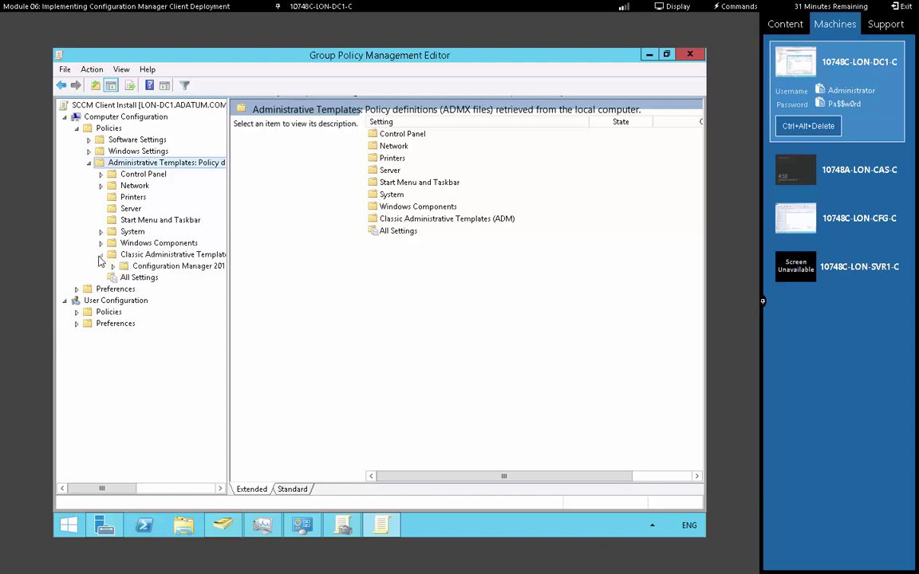
left_click(176, 267)
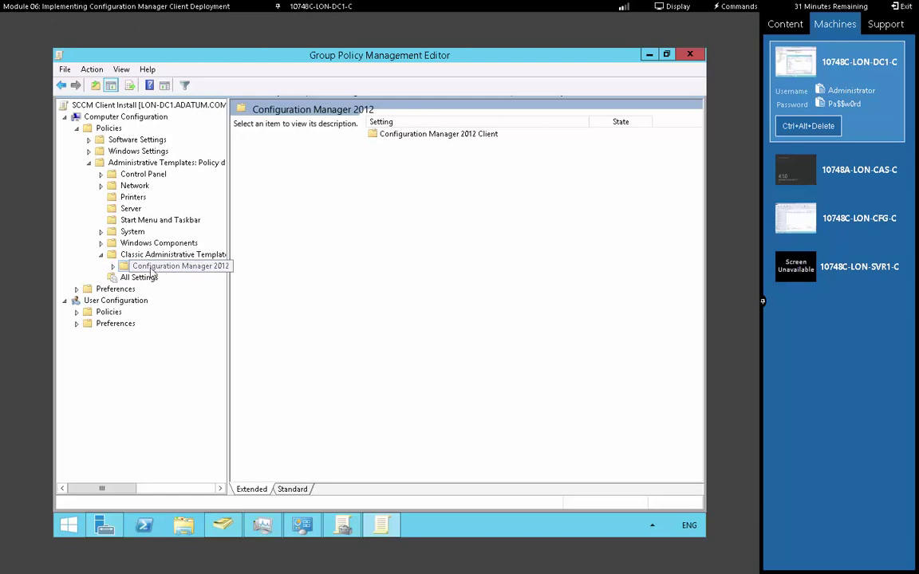
double_click(162, 270)
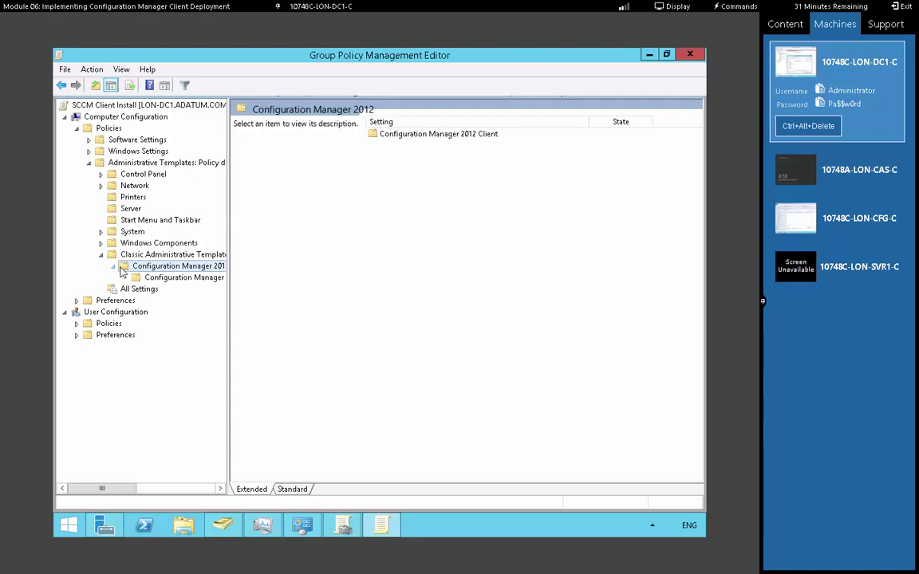
left_click(184, 279)
double_click(443, 136)
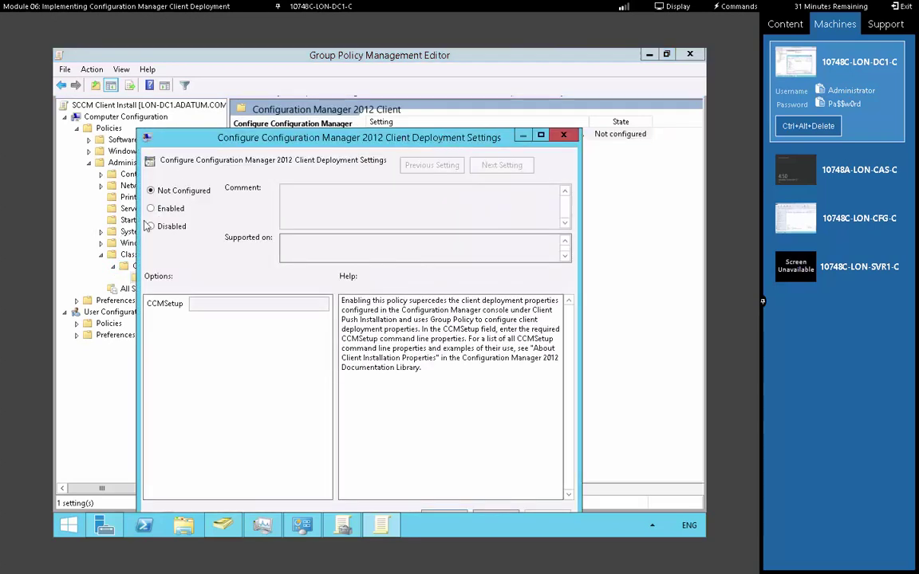
Enable the Client Deployment Settings policy and save it
left_click(150, 208)
left_click_drag(402, 142, 424, 113)
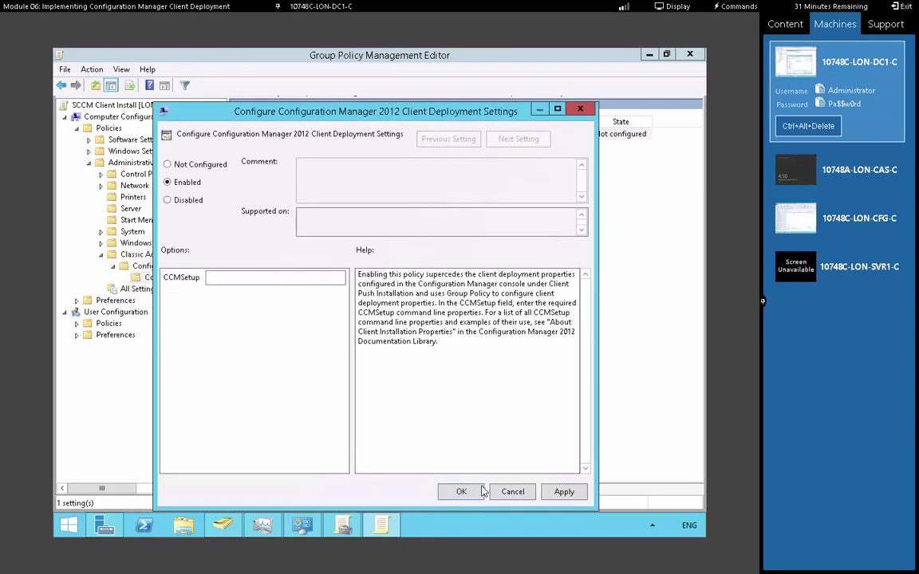
left_click(464, 493)
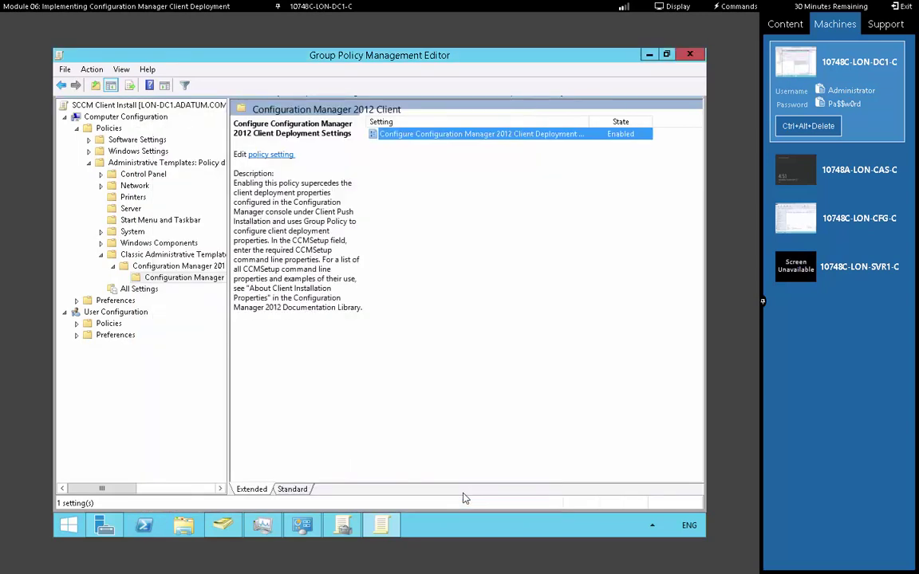
Reopen the policy, start CCMSetup with SMSSITECODE, and switch the keyboard to Spanish (Spain)
double_click(437, 135)
left_click(226, 306)
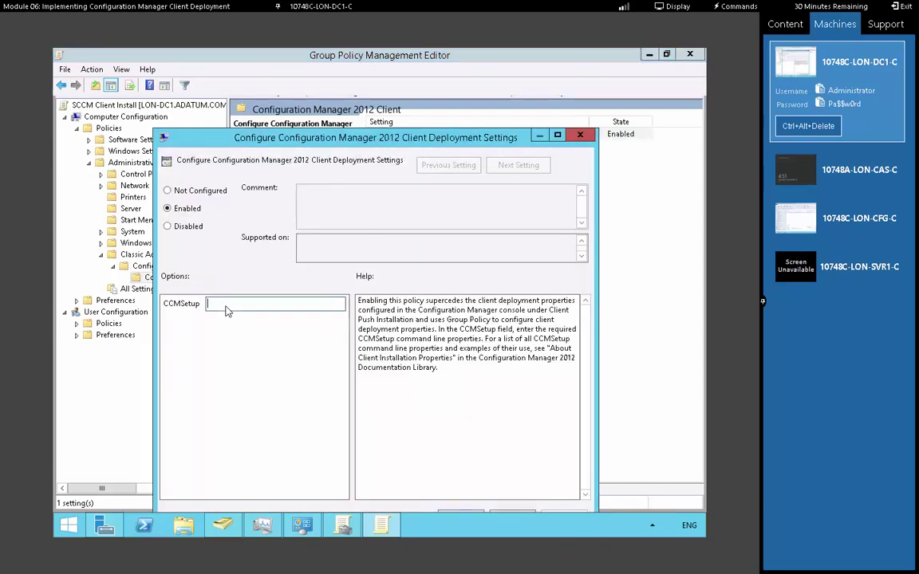
type("SMSSITECODE")
left_click(689, 526)
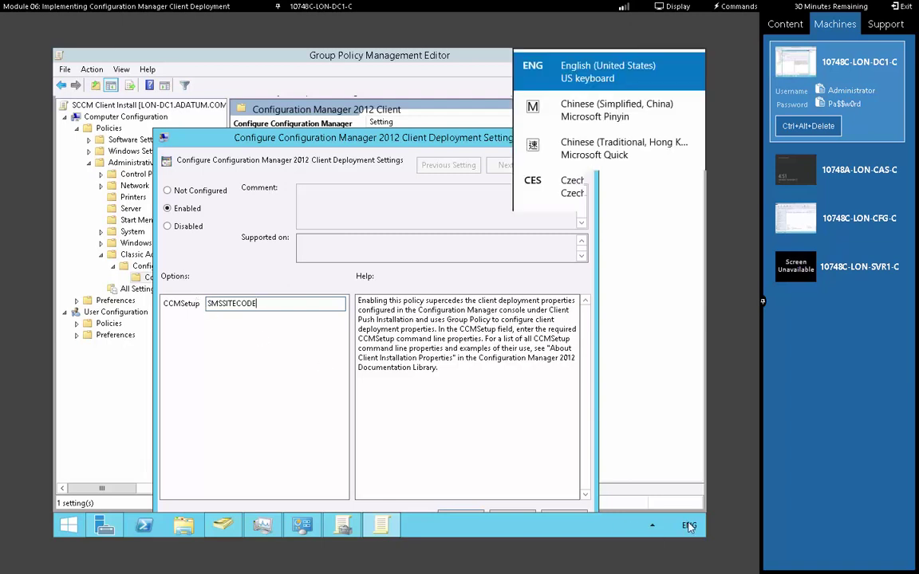
scroll(700, 399, "down", 2)
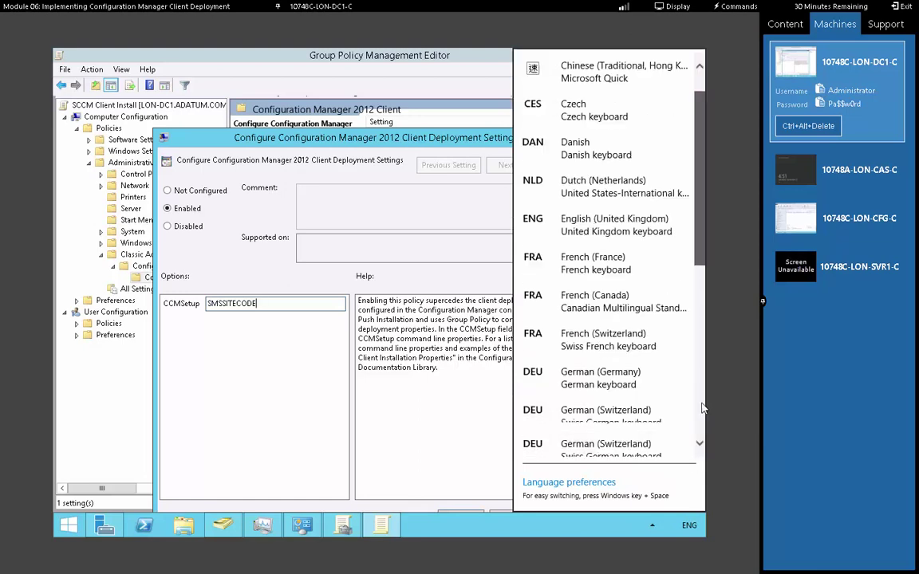
scroll(702, 409, "down", 5)
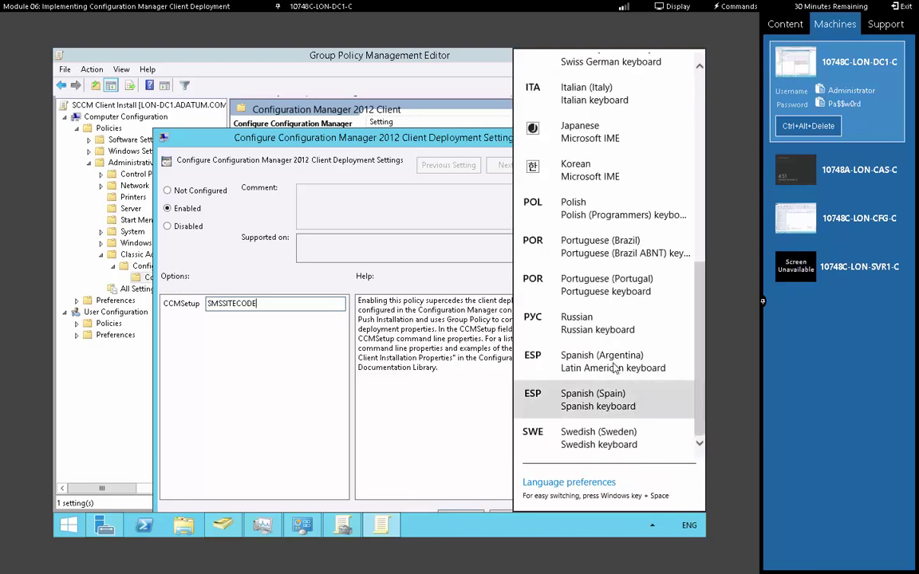
left_click(610, 398)
Complete CCMSetup as SMSSITECODE=S01 FSP=LON-CFG.adatum.com, confirm, and open File Explorer
type("?")
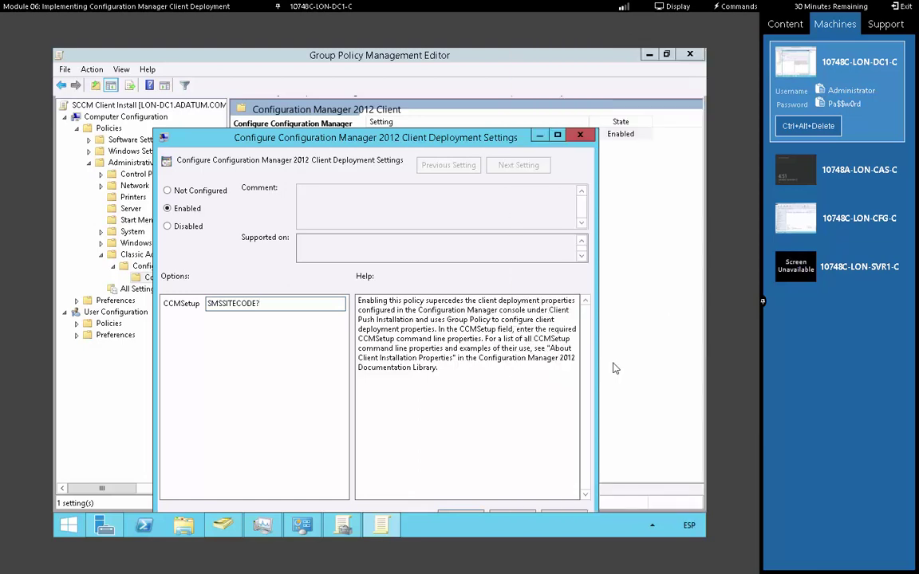
key("BackSpace")
type("=S01 FSP=LON-CFG.adatum.com")
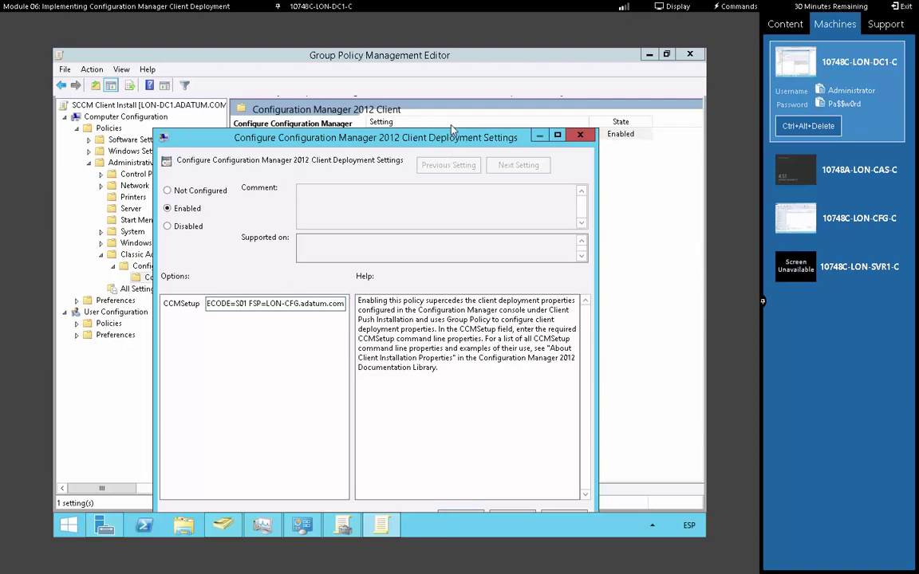
left_click_drag(451, 130, 454, 113)
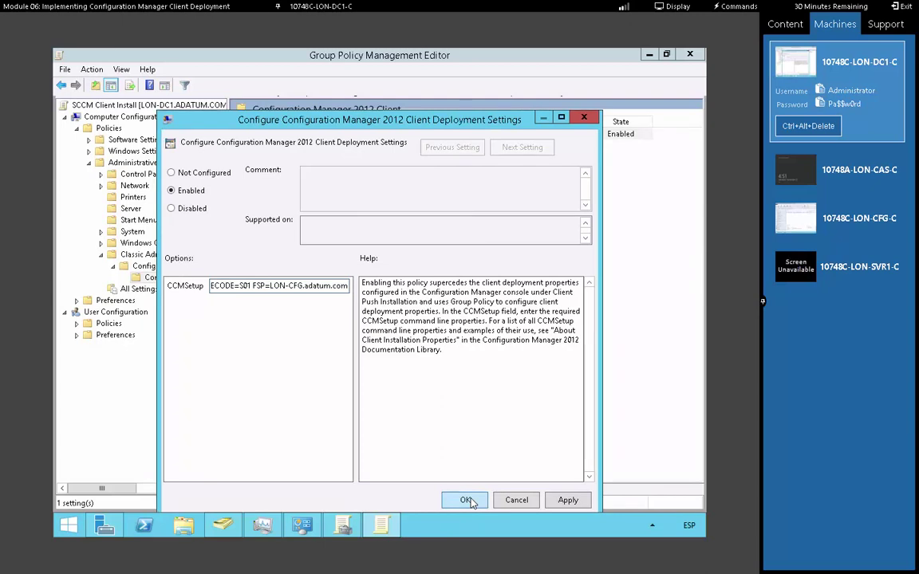
left_click(465, 501)
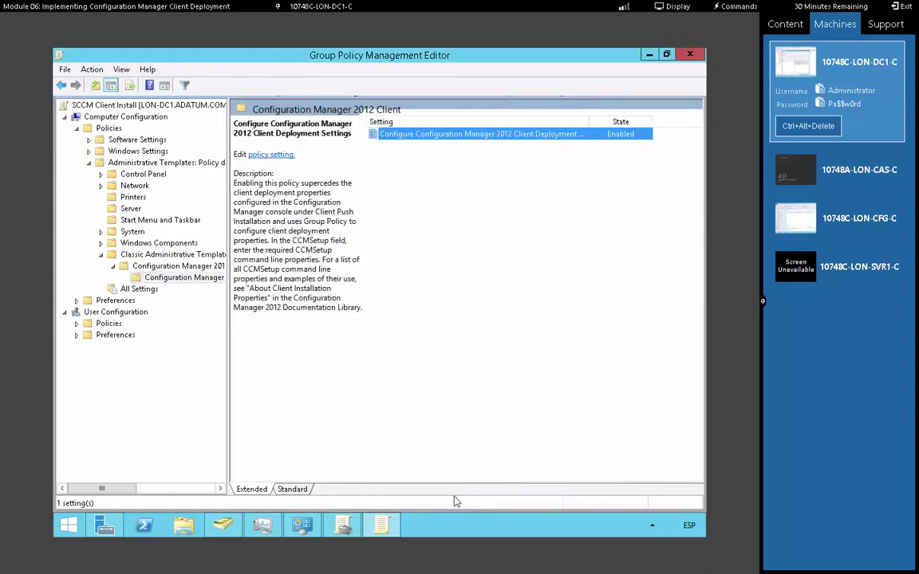
left_click(183, 526)
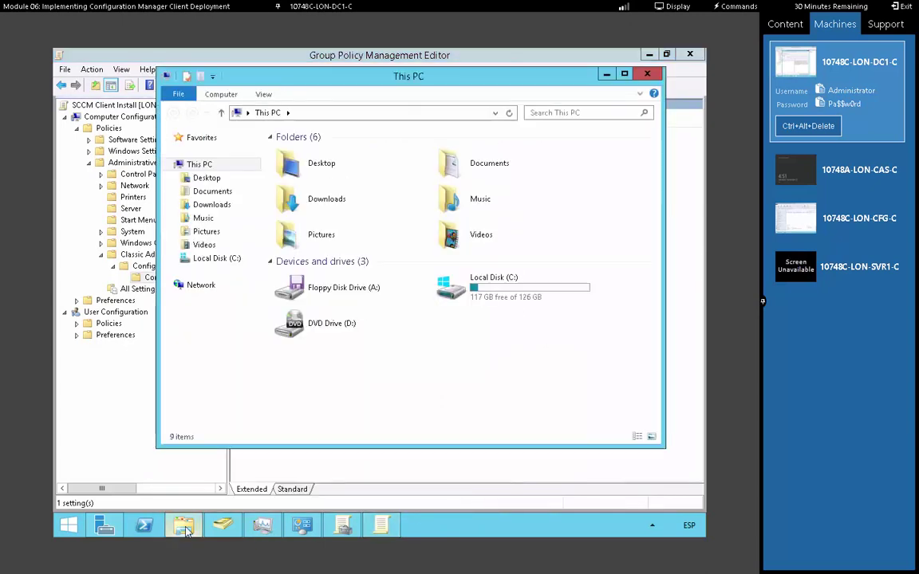
Create a new folder named SCCMClient on the Local Disk (C:) drive
double_click(475, 285)
left_click(199, 77)
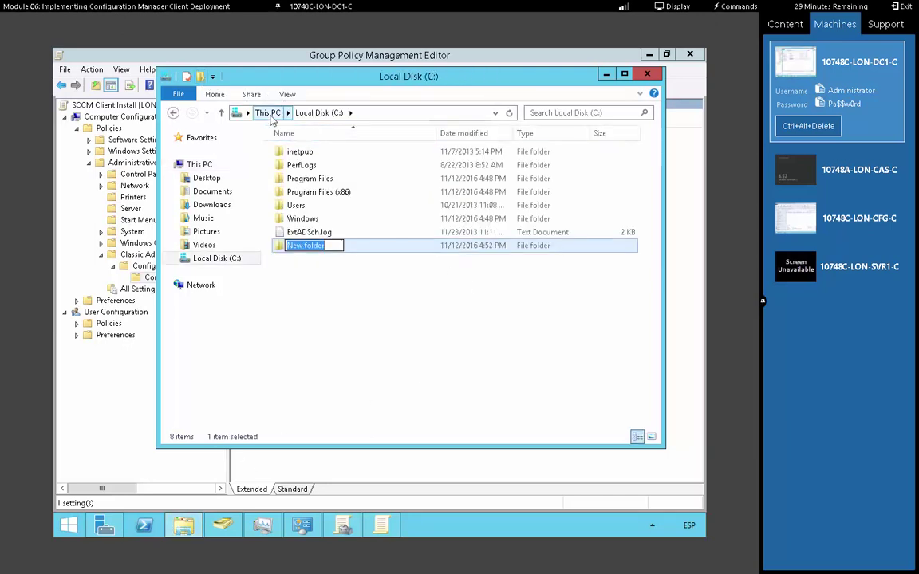
type("SCCMClient")
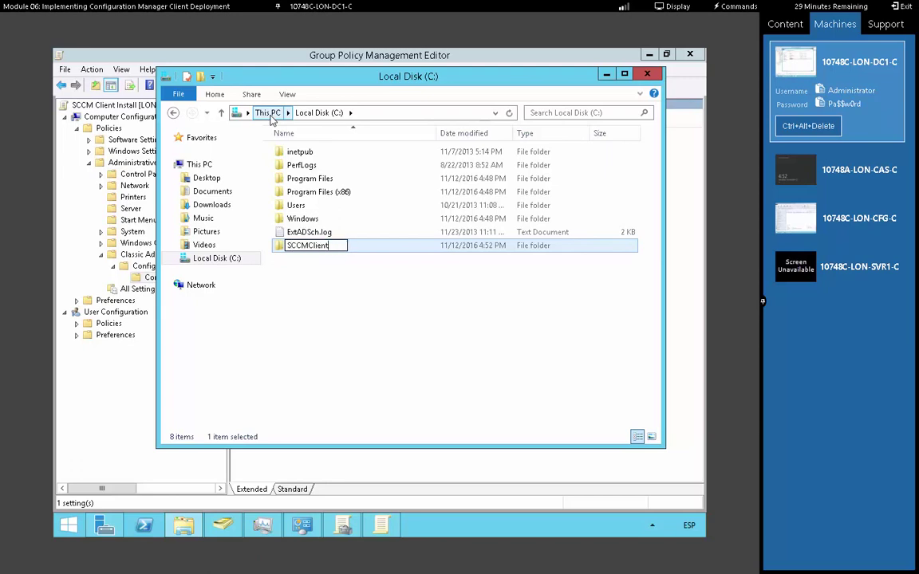
key("Return")
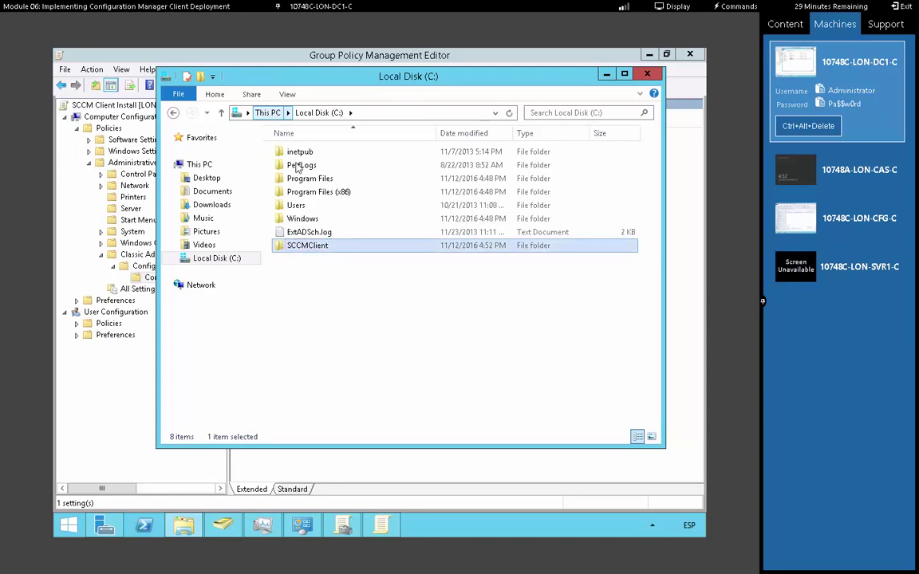
Share the SCCMClient folder with Everyone at Read access, then return to the policy editor
right_click(323, 246)
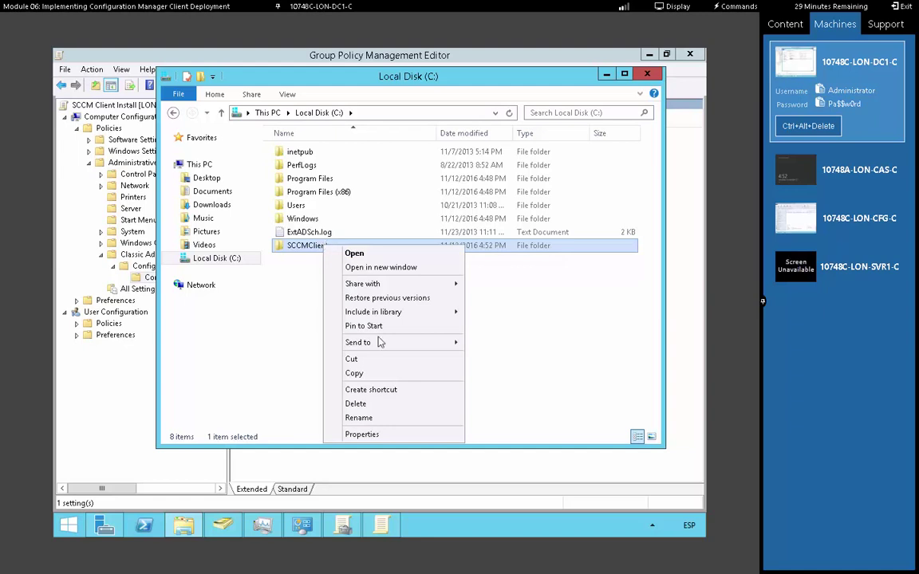
left_click(398, 435)
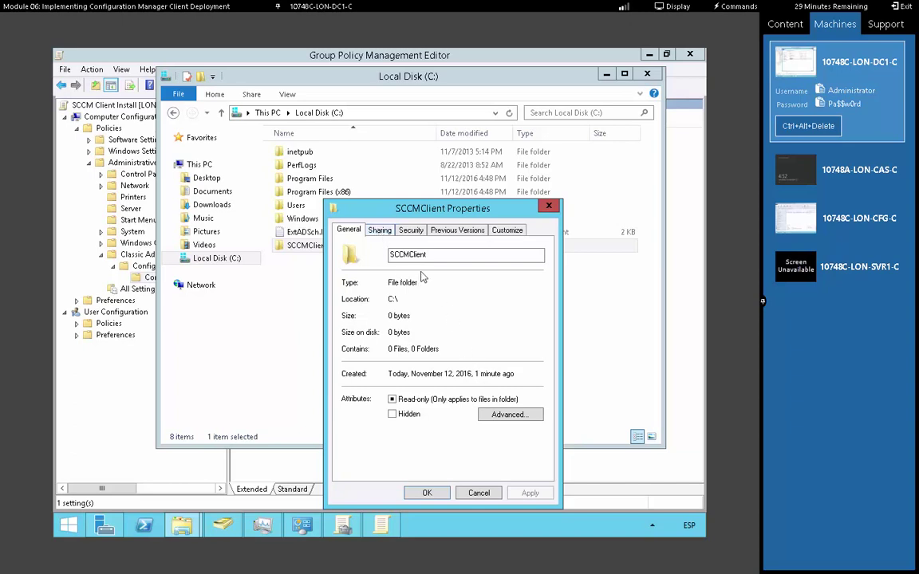
left_click(382, 231)
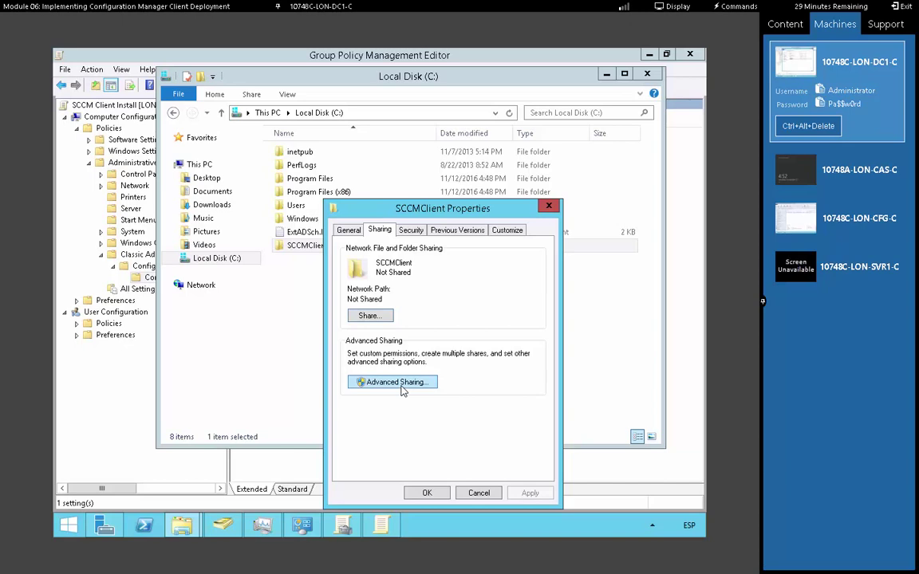
left_click(369, 315)
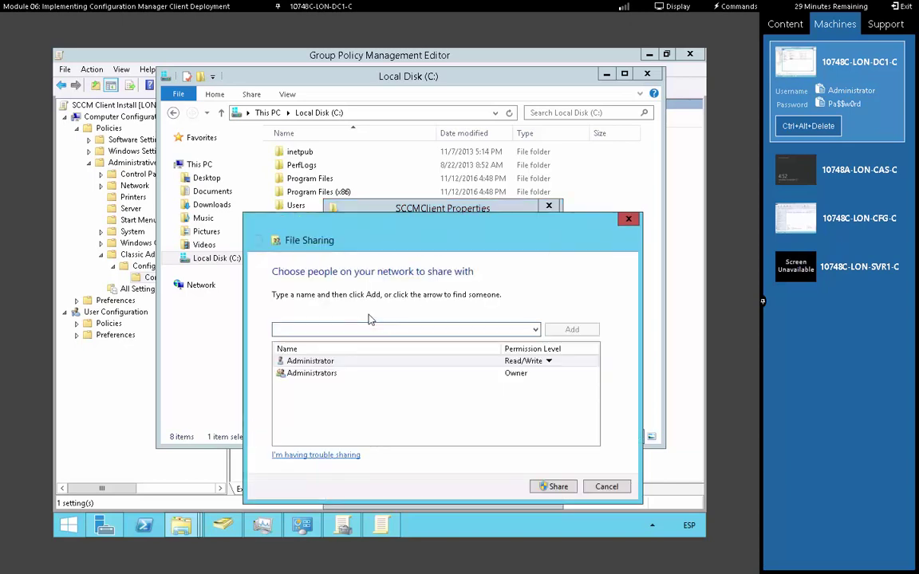
left_click(474, 328)
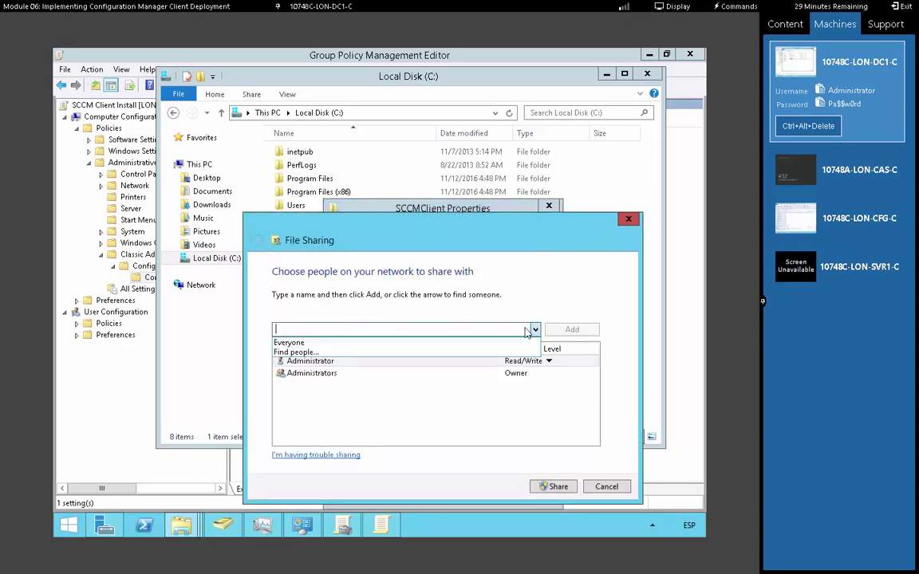
left_click(356, 343)
left_click(570, 330)
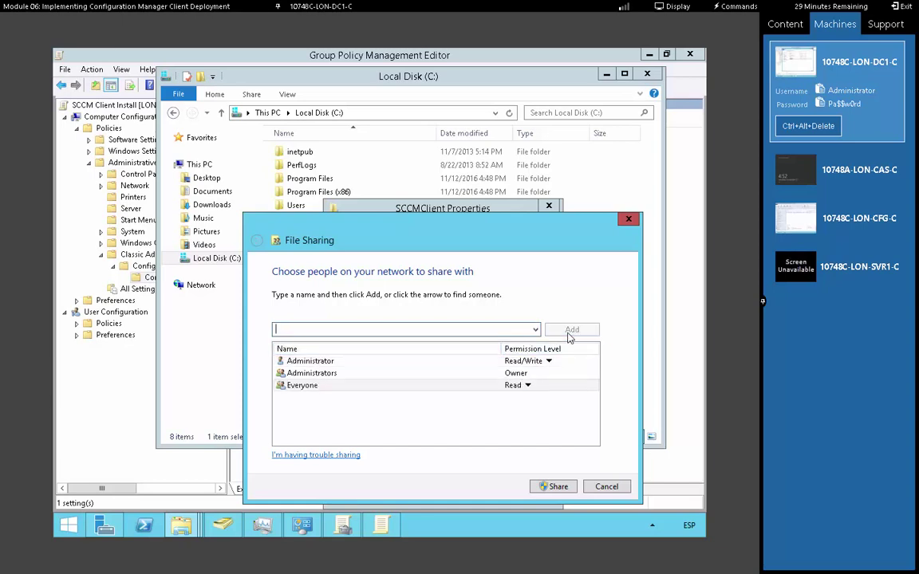
left_click(558, 488)
left_click(608, 486)
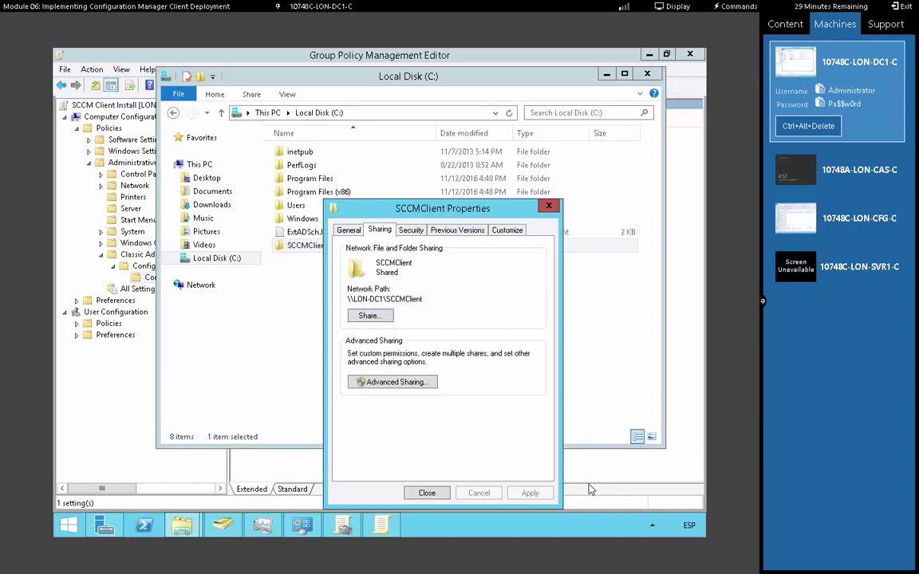
mouse_move(381, 525)
left_click(398, 437)
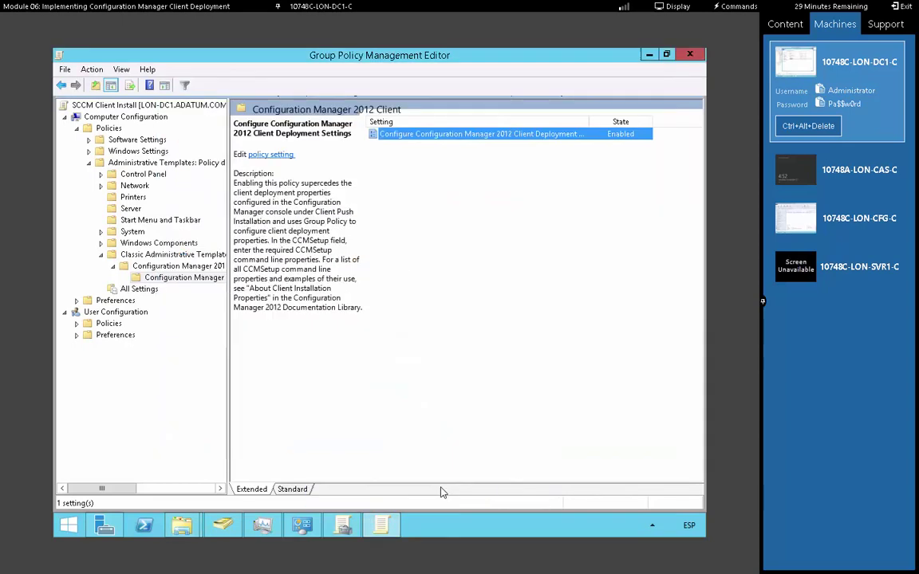
Open the Run dialog and switch the keyboard input to English (United States)
right_click(67, 533)
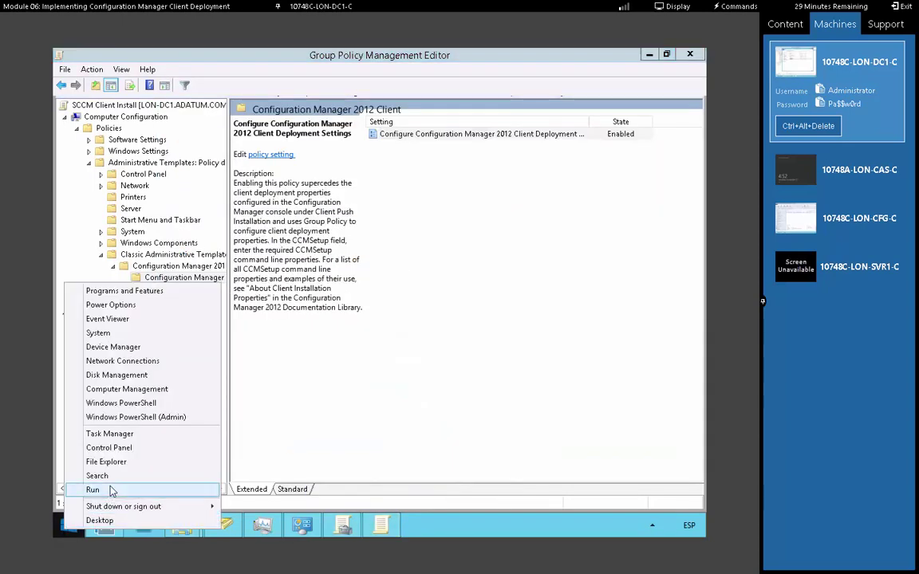
left_click(100, 488)
type("}}lo")
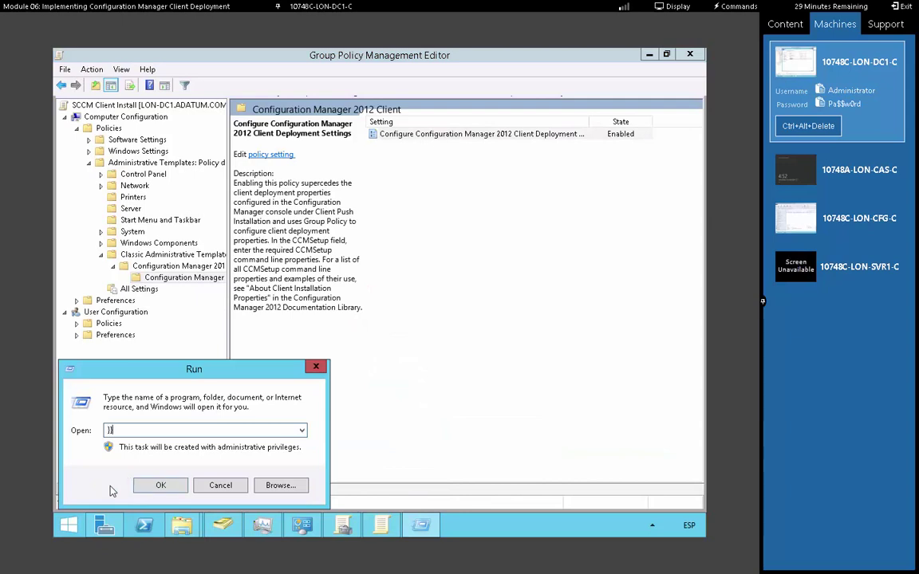
key("BackSpace")
key("BackSpace")
key("BackSpace")
key("BackSpace")
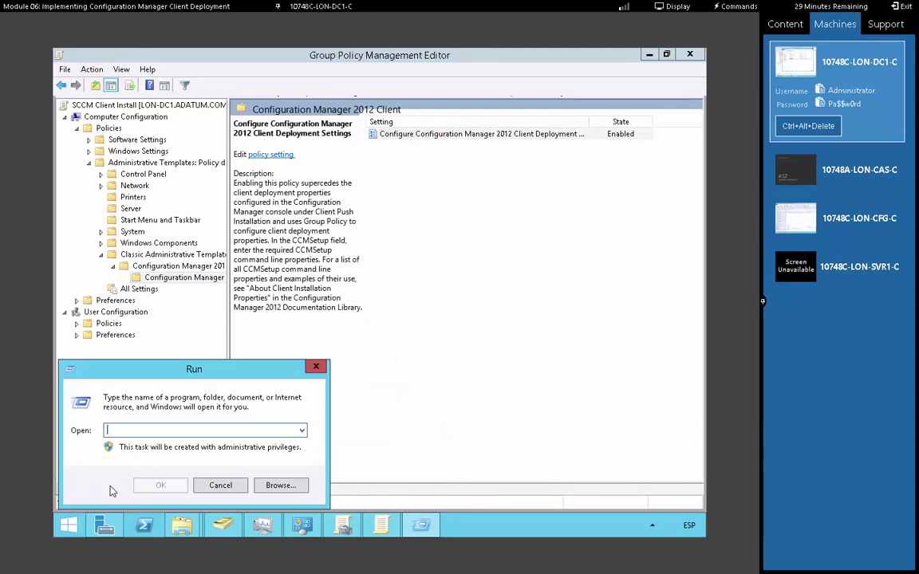
type("\\\\")
key("BackSpace")
key("BackSpace")
left_click(686, 522)
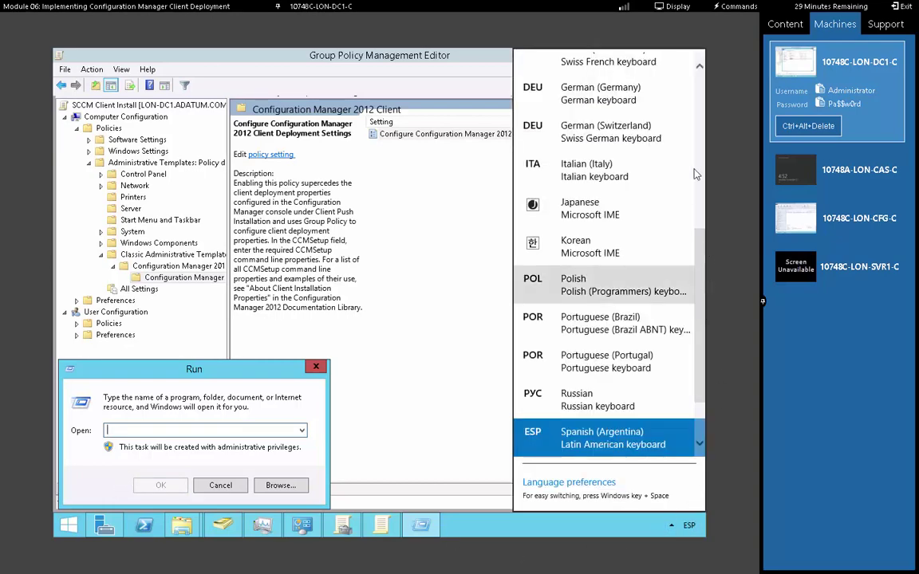
scroll(632, 86, "up", 5)
left_click(633, 86)
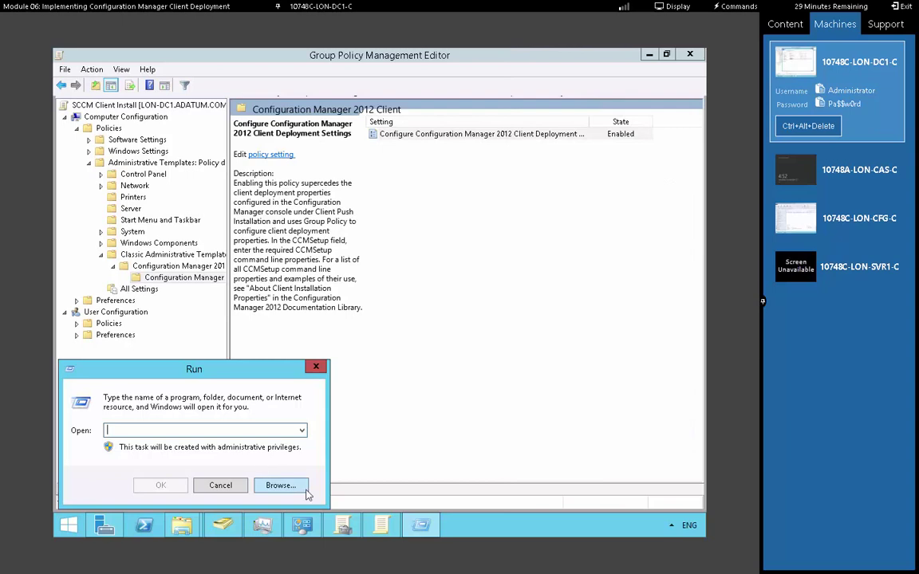
Open \\LON-CFG\sms_s01\bin\i386 from Run using the path suggestions
type("\\\\LON")
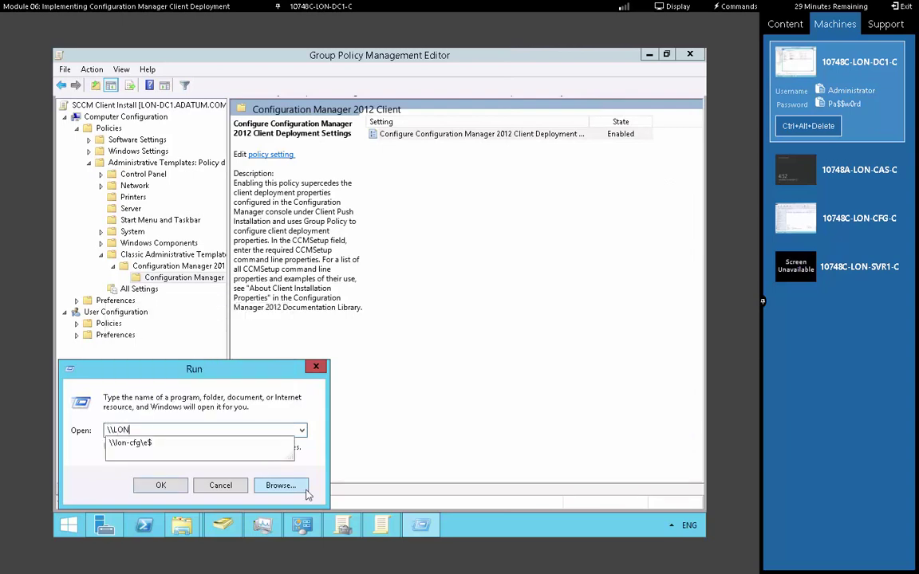
type("-CFG\\")
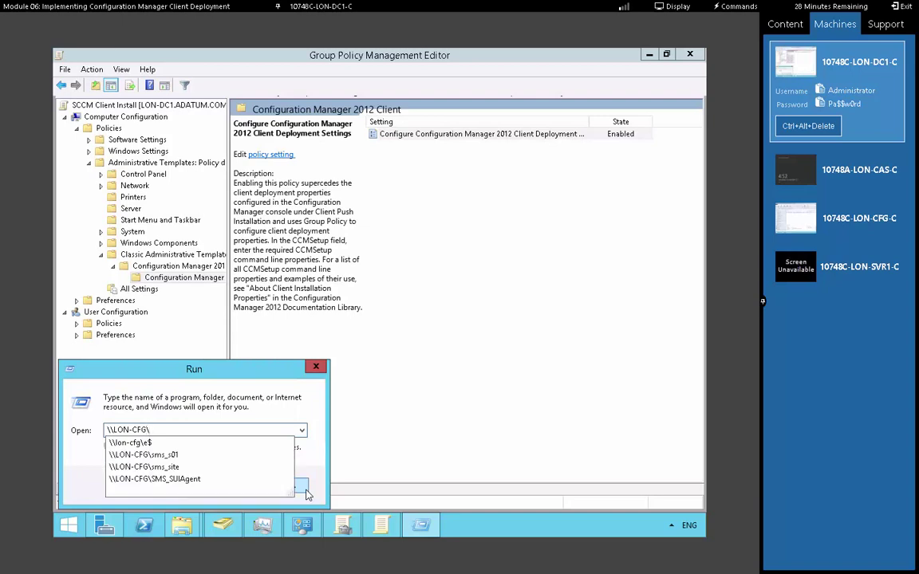
key("Down")
key("Down")
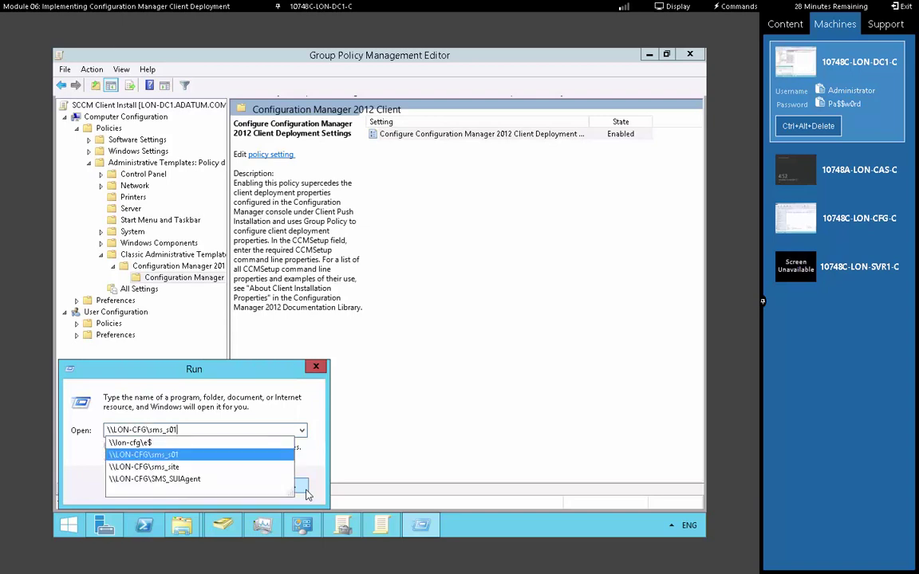
type("\\")
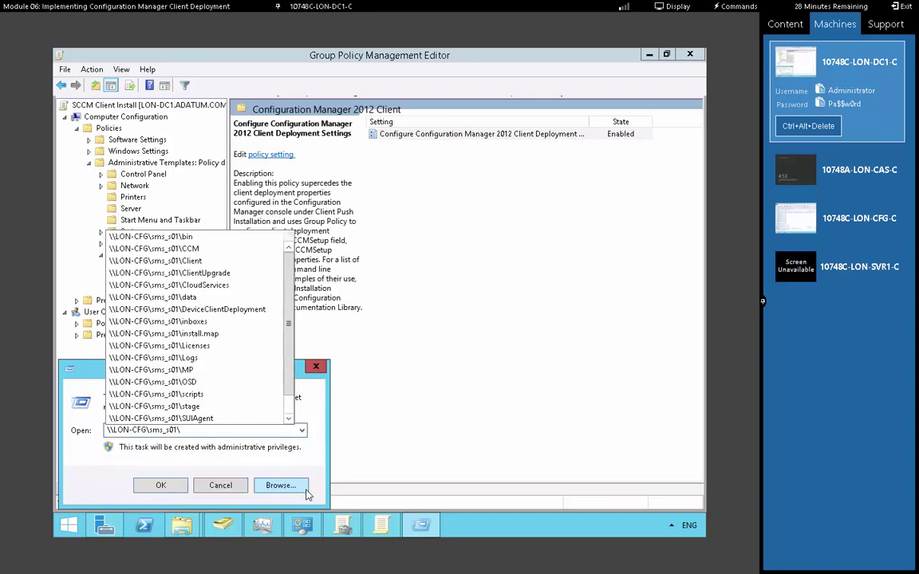
type("bin\\")
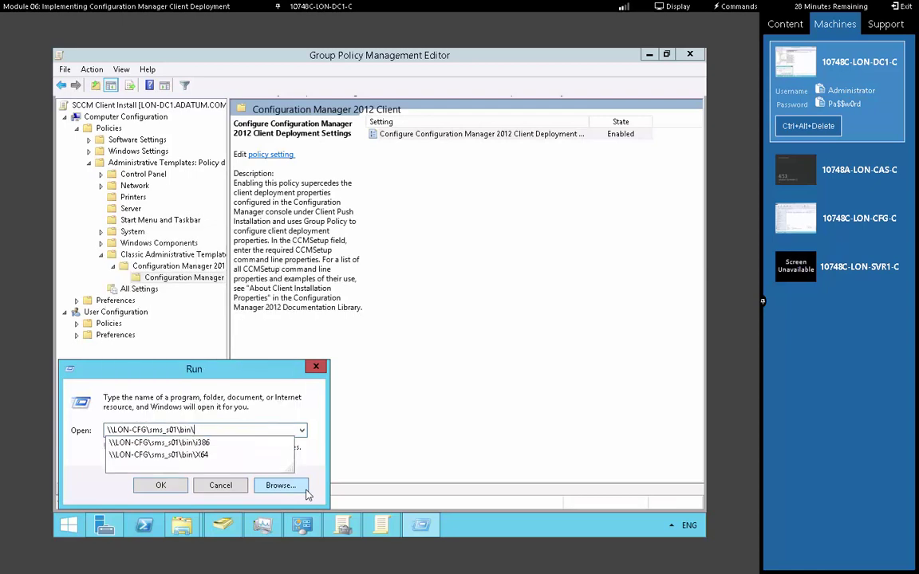
type("i")
key("Down")
key("Return")
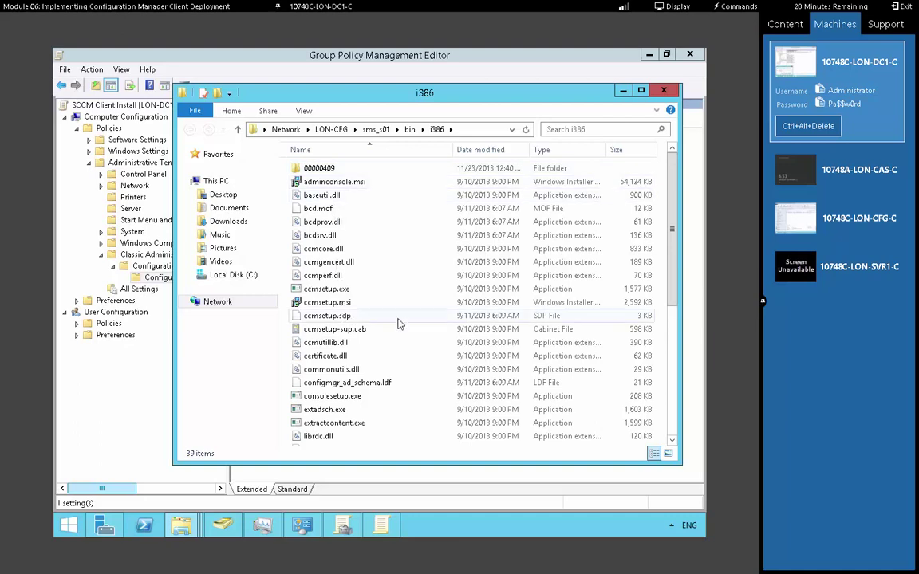
Copy ccmsetup.msi from the i386 folder into C:\SCCMClient and minimize Explorer
left_click(339, 305)
right_click(339, 308)
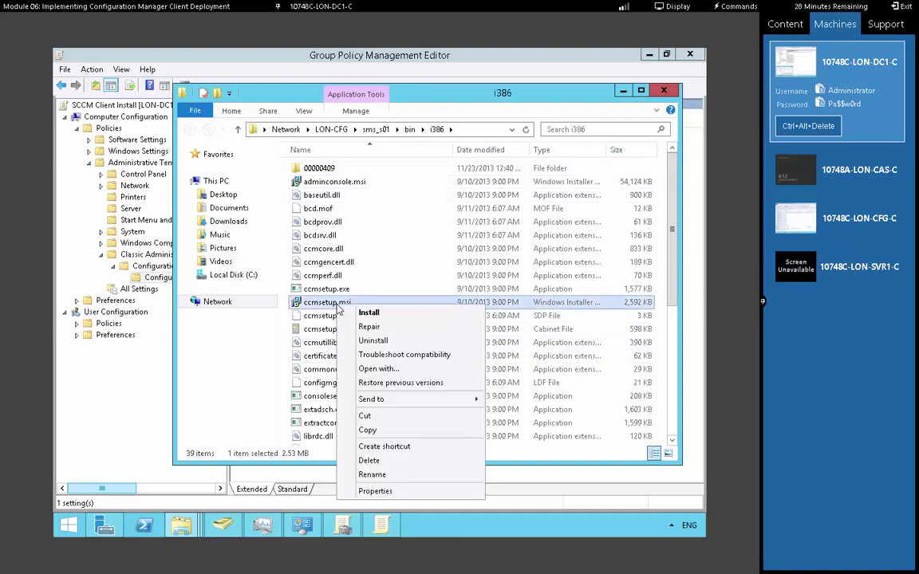
left_click(389, 430)
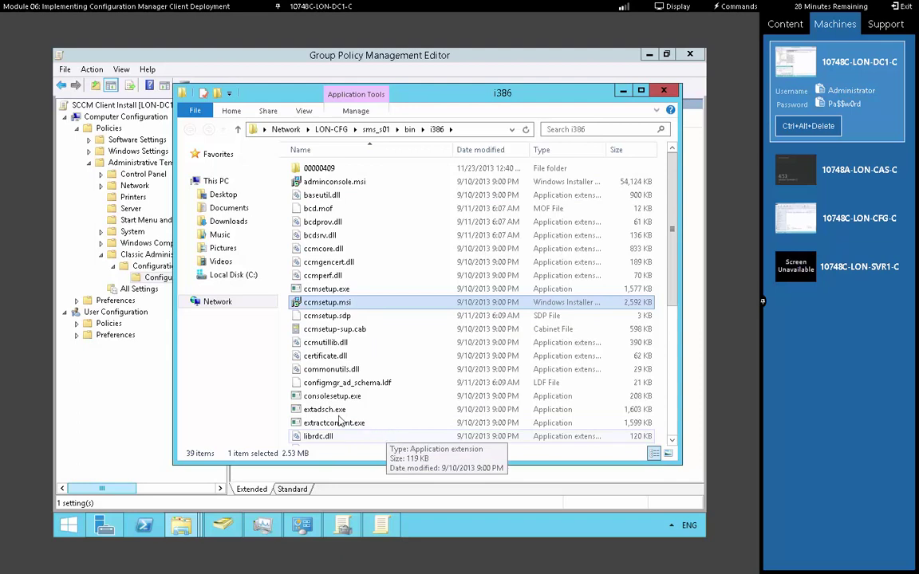
left_click(233, 274)
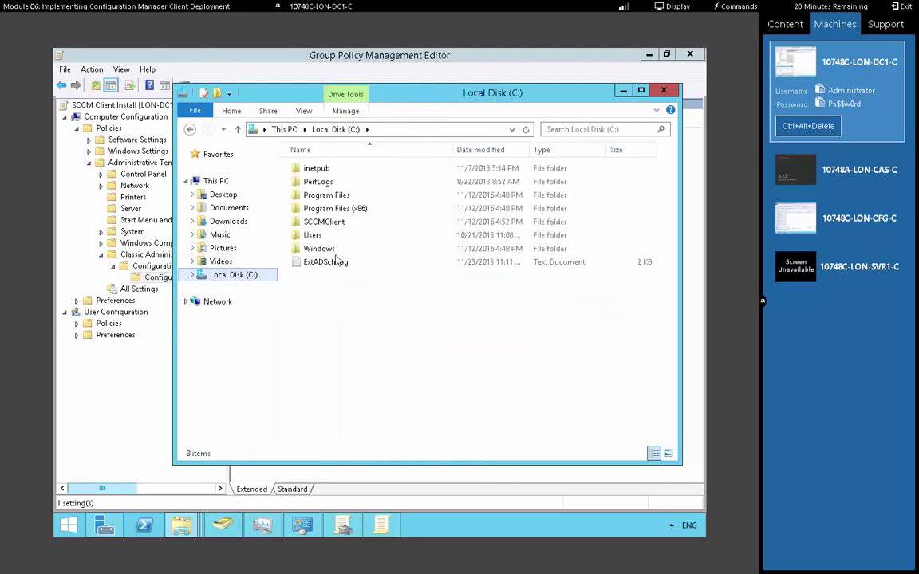
double_click(324, 223)
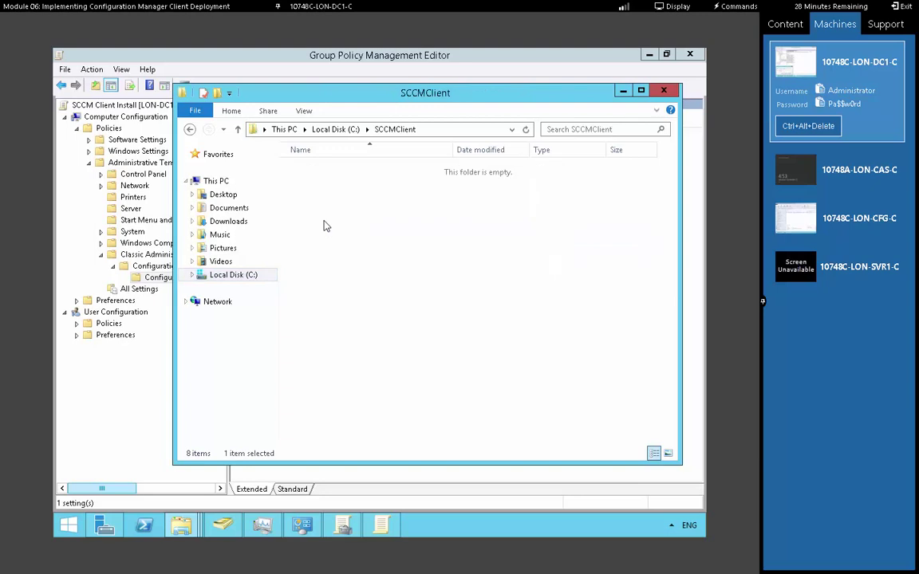
right_click(324, 221)
left_click(355, 303)
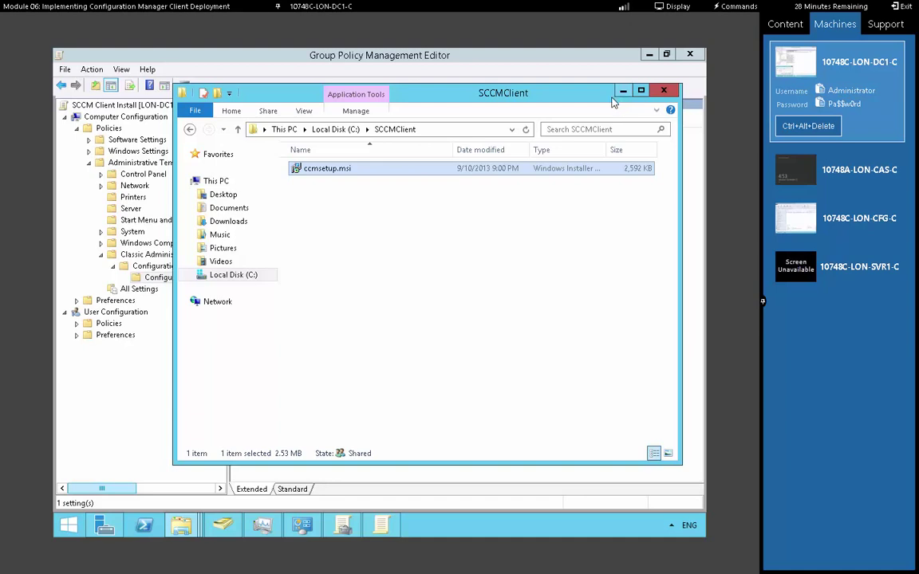
left_click(622, 92)
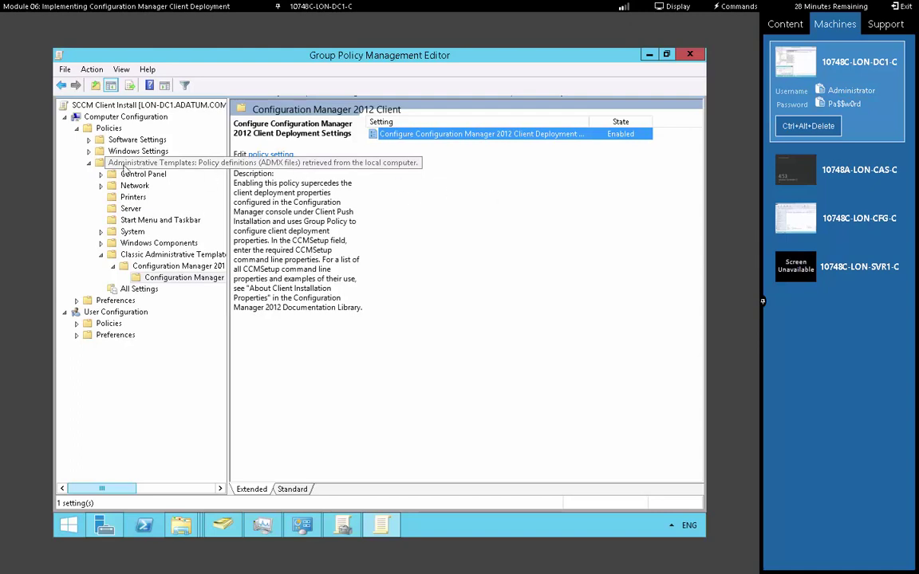
Under computer Software Settings, start a new Software installation package
left_click(89, 140)
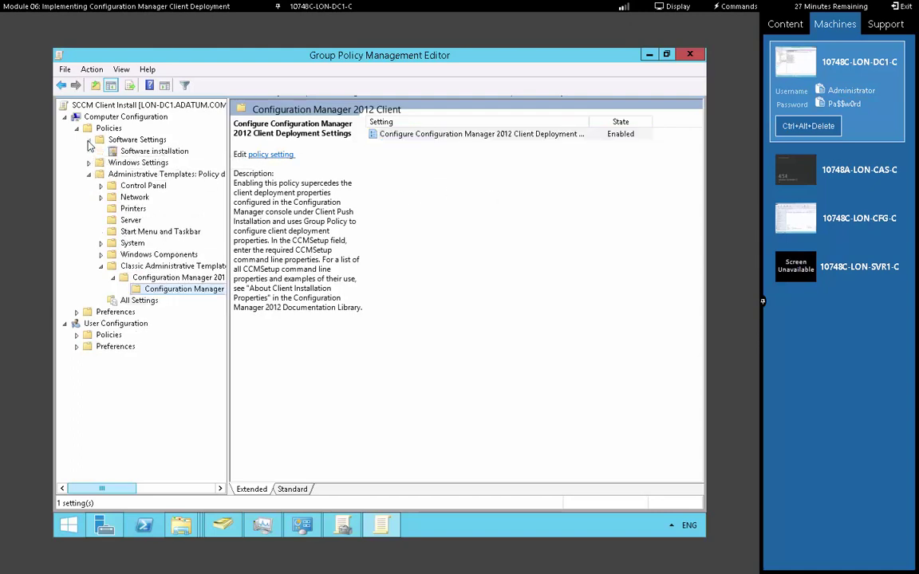
left_click(143, 152)
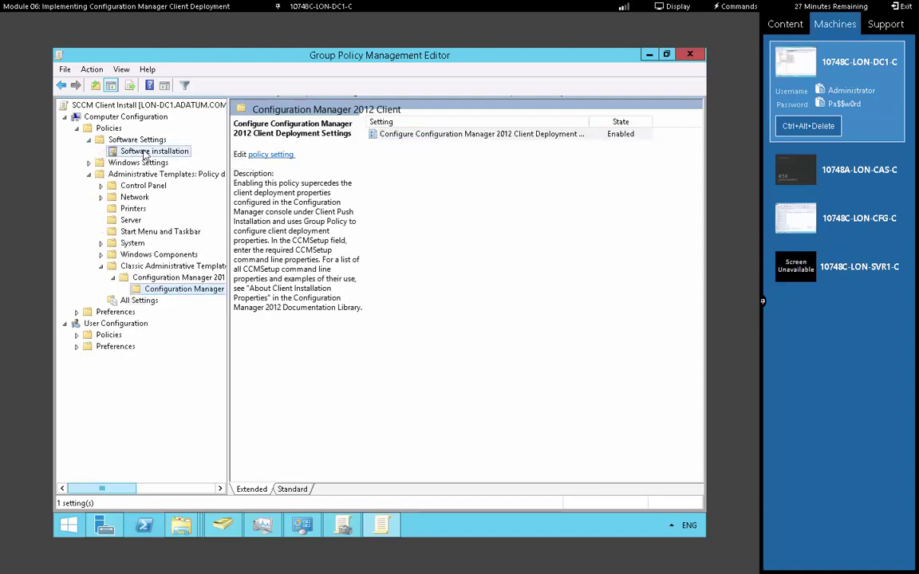
right_click(145, 154)
mouse_move(184, 158)
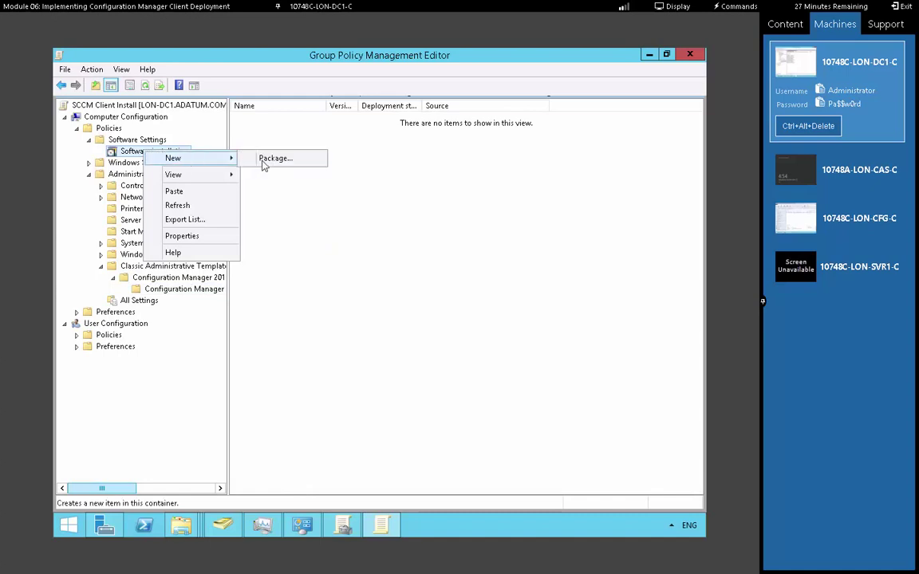
left_click(267, 164)
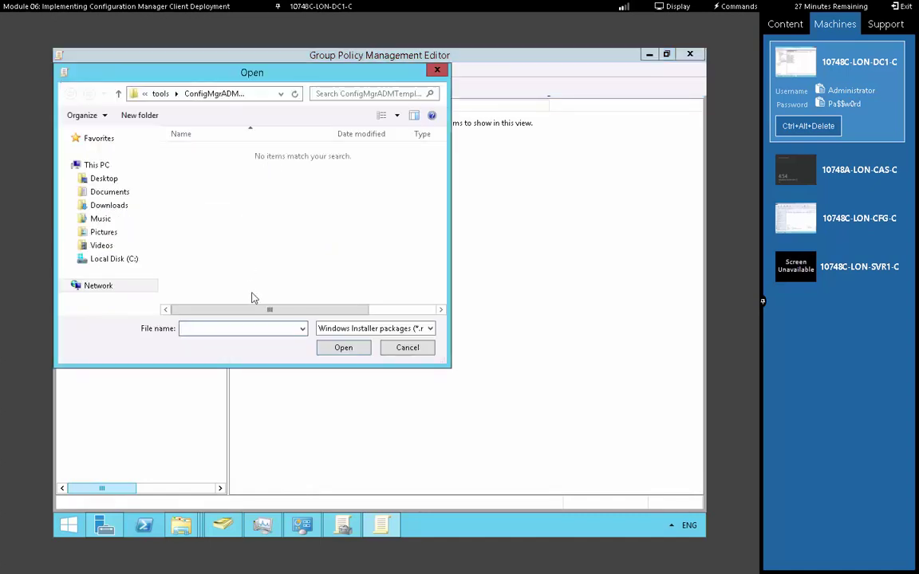
Pick \\lon-dc1\SCCMClient\ccmsetup.msi as the package and deploy it as Assigned
type("\\lon-cfg\\")
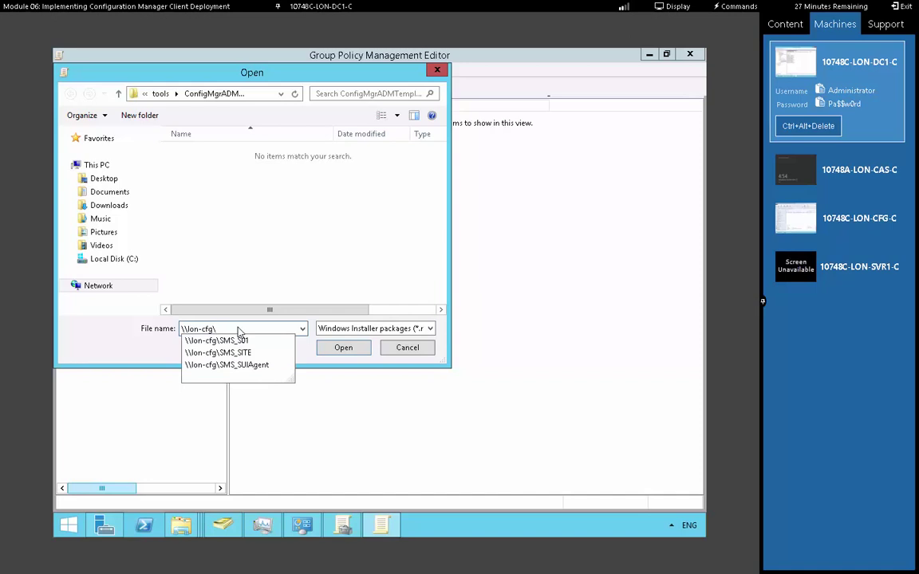
key("Down")
key("Down")
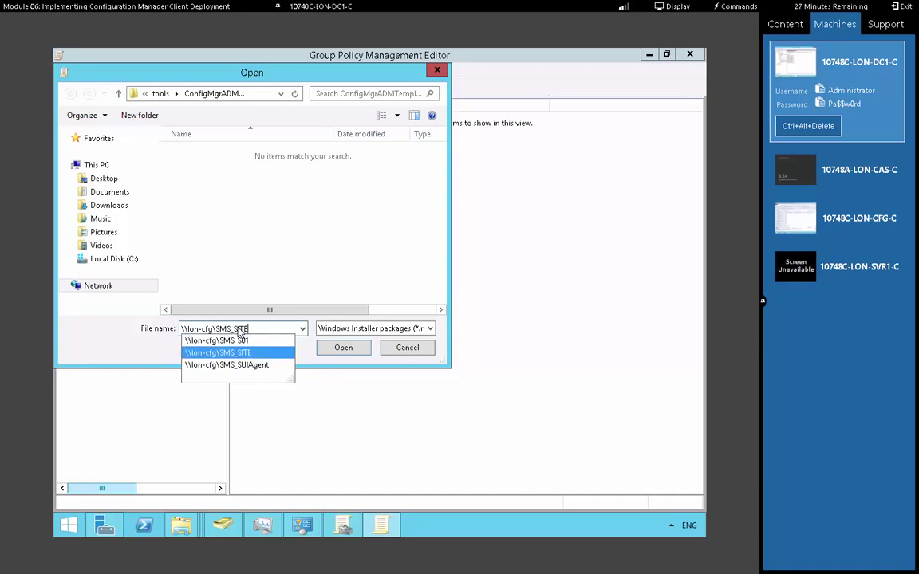
key("BackSpace")
key("BackSpace")
key("BackSpace")
key("BackSpace")
key("BackSpace")
key("BackSpace")
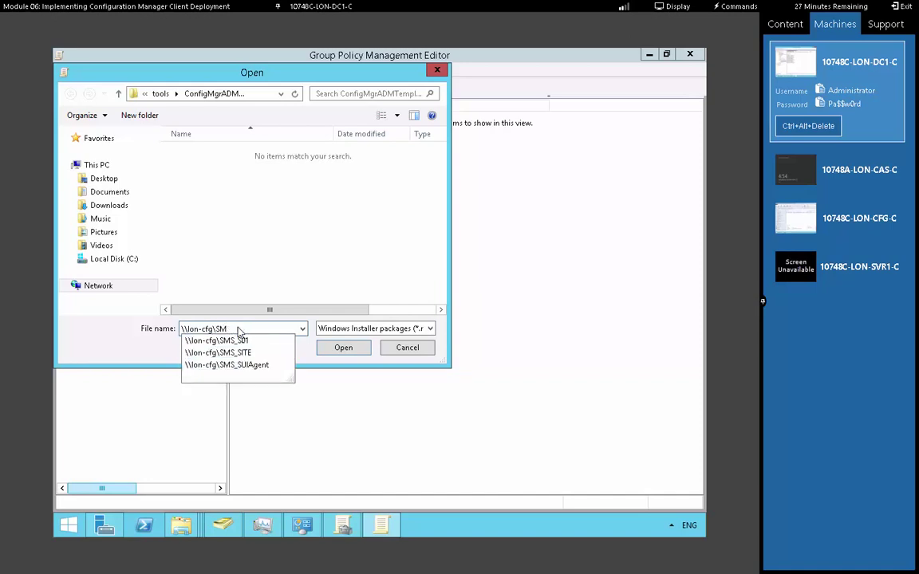
key("BackSpace")
key("BackSpace")
key("BackSpace")
key("BackSpace")
key("BackSpace")
key("BackSpace")
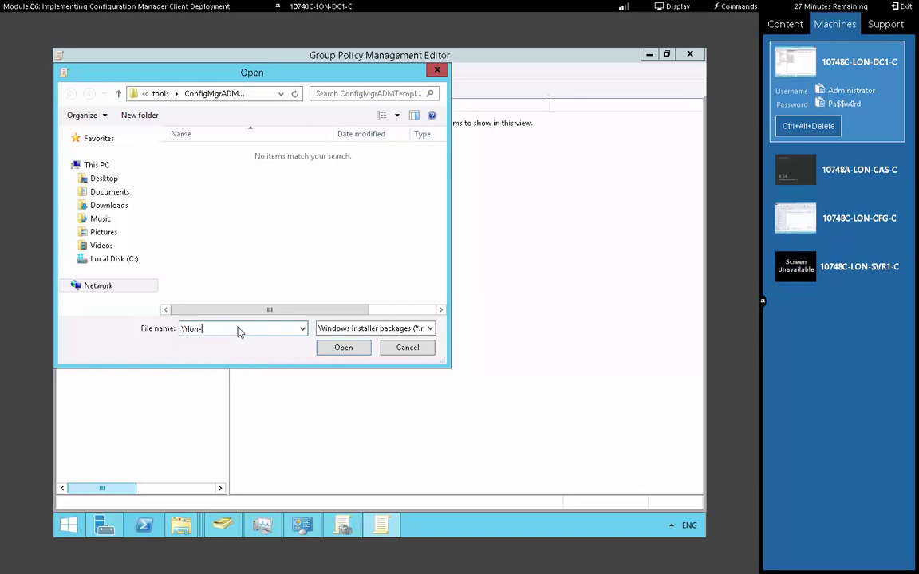
type("dc1\\")
key("Down")
key("Down")
key("Down")
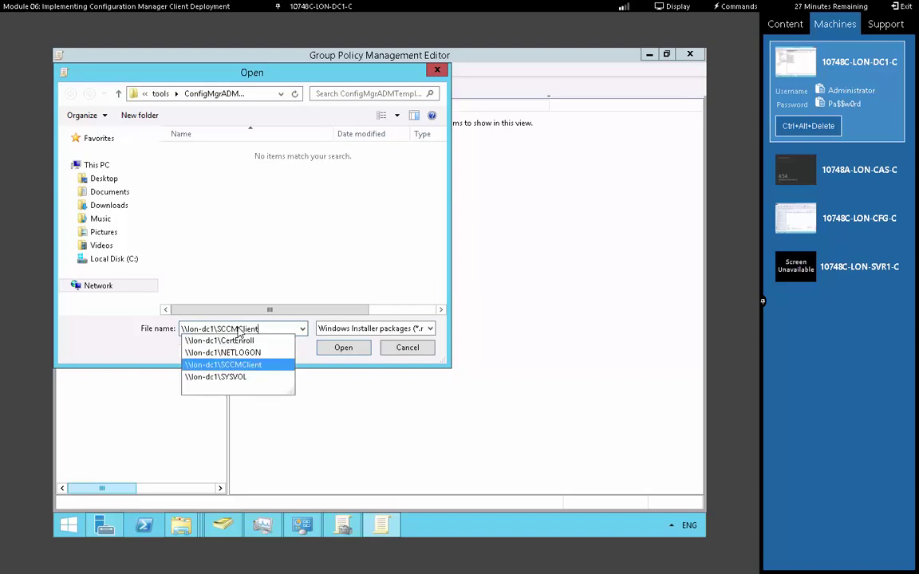
type("\\")
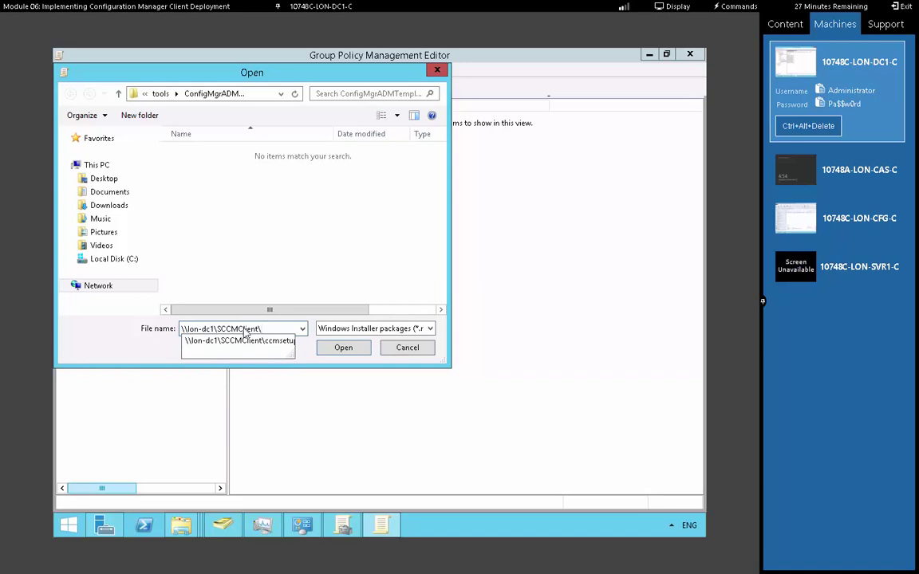
left_click(264, 342)
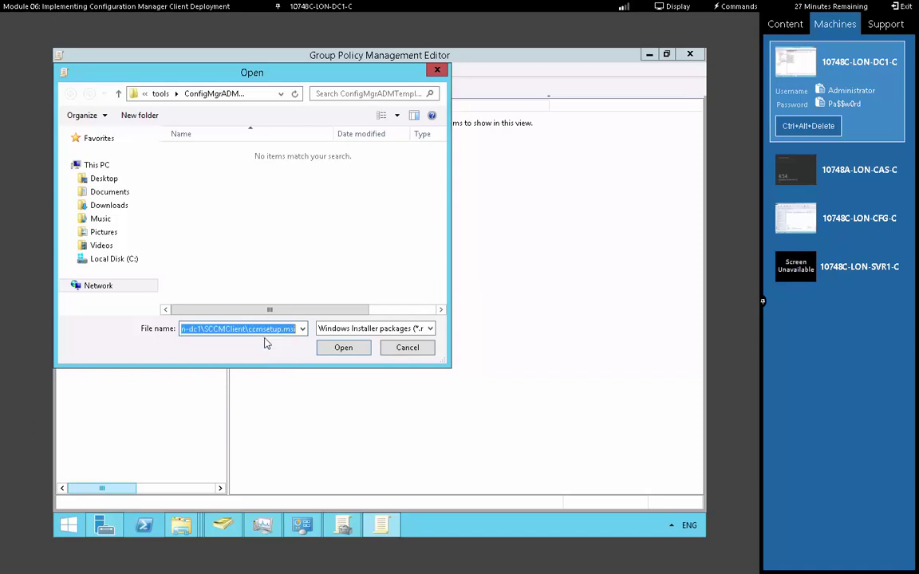
left_click(343, 348)
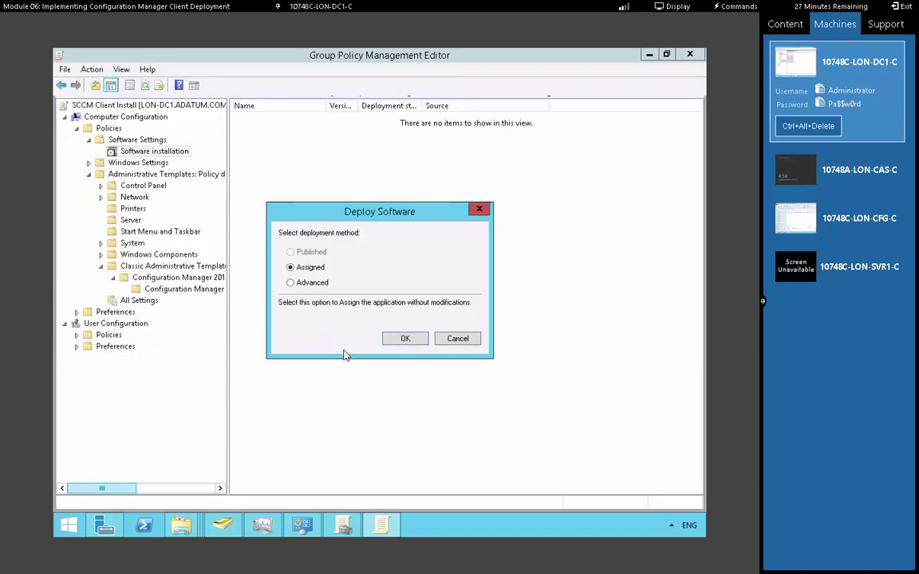
left_click(408, 342)
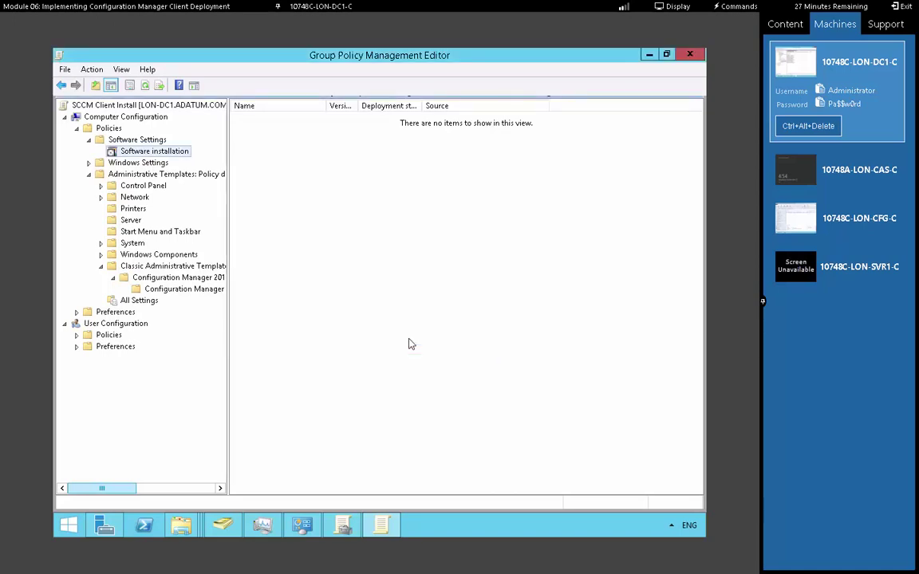
left_click(869, 269)
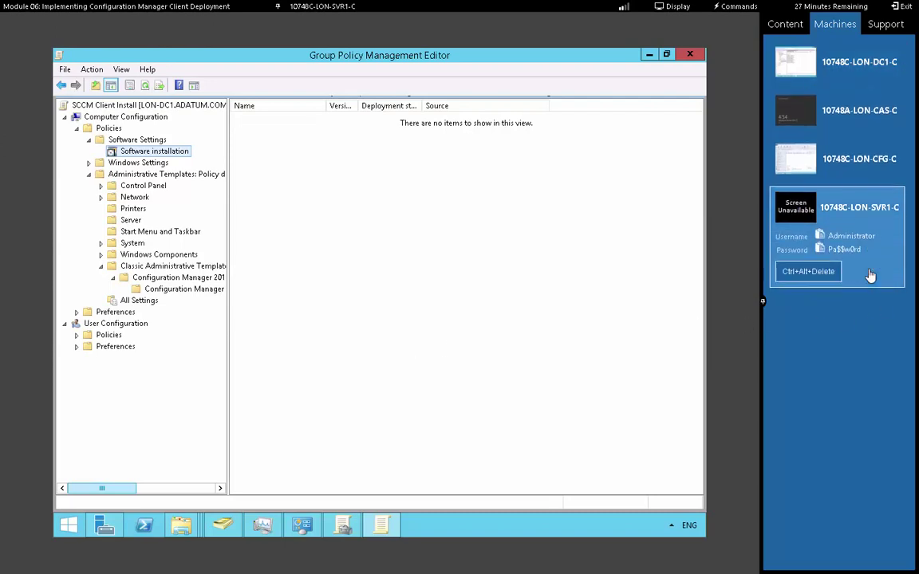
Start LON-SVR1-C and sign in with the domain administrator password
left_click(377, 308)
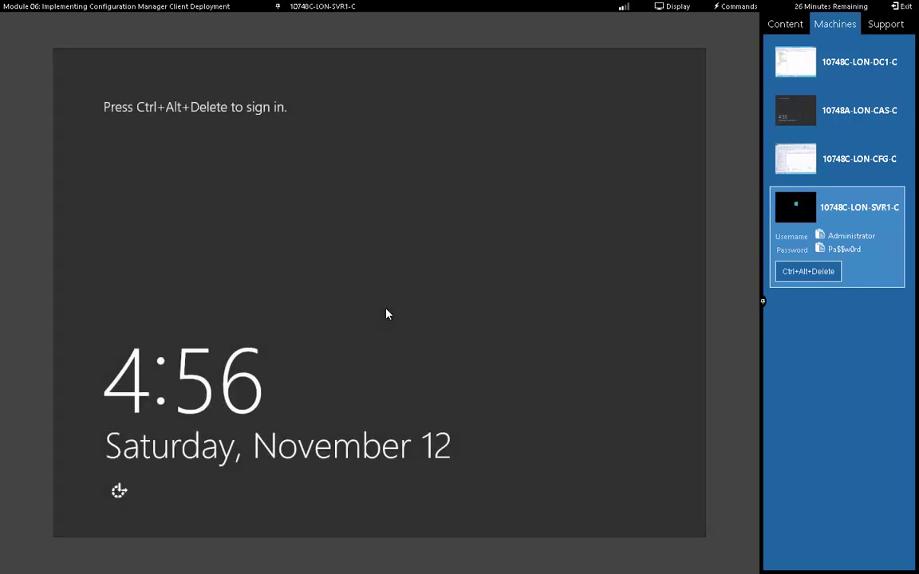
left_click(801, 273)
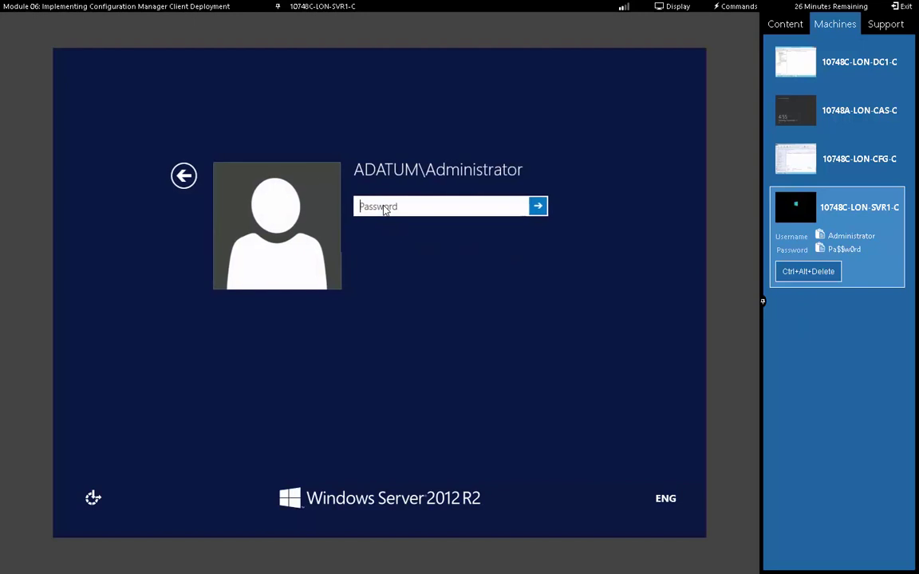
type("Pa$$w0rd")
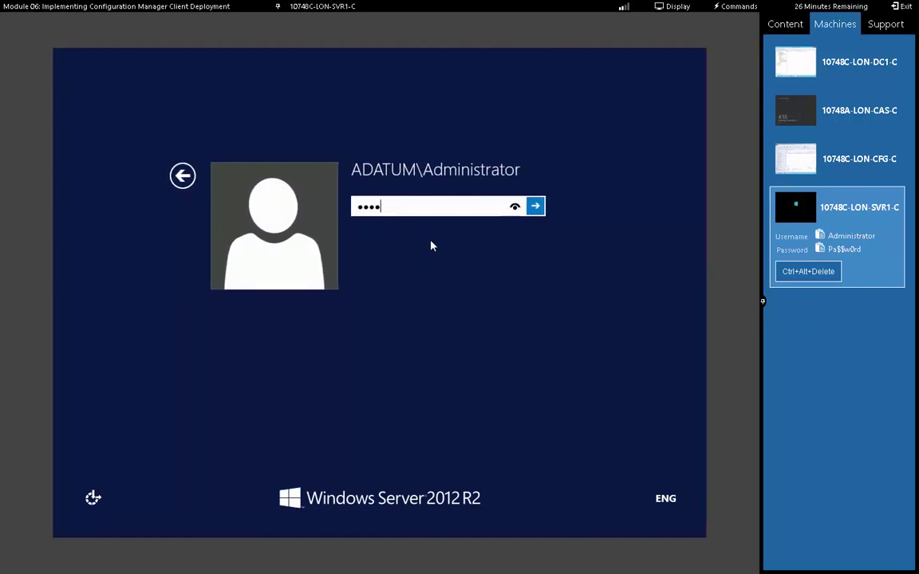
key("Return")
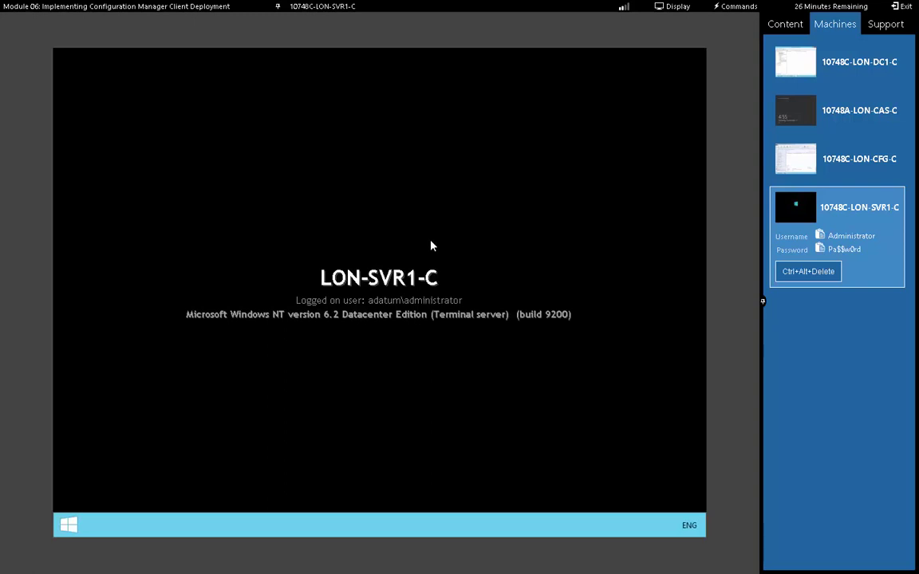
Open Task Manager in full detail and select ccmsetup.exe (32 bit) under Background processes
right_click(532, 533)
left_click(568, 486)
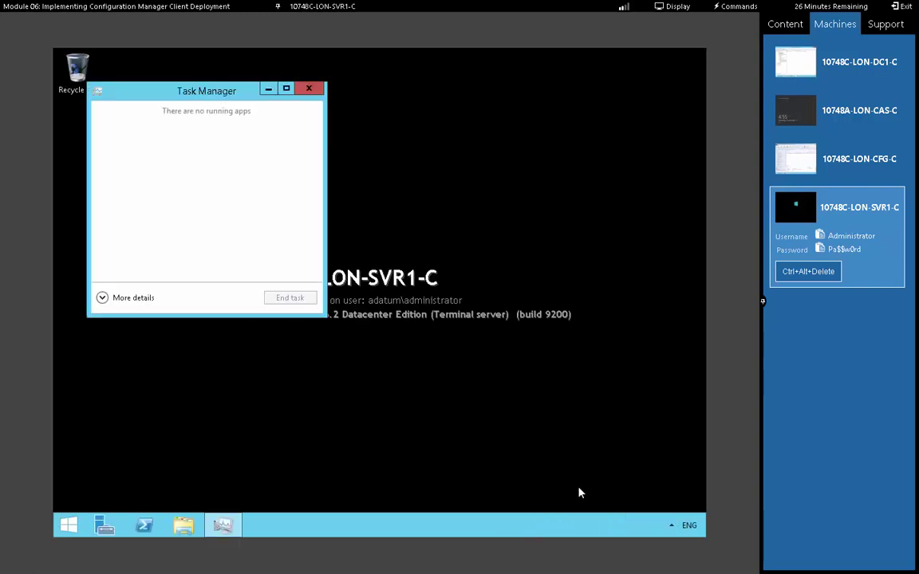
left_click(119, 298)
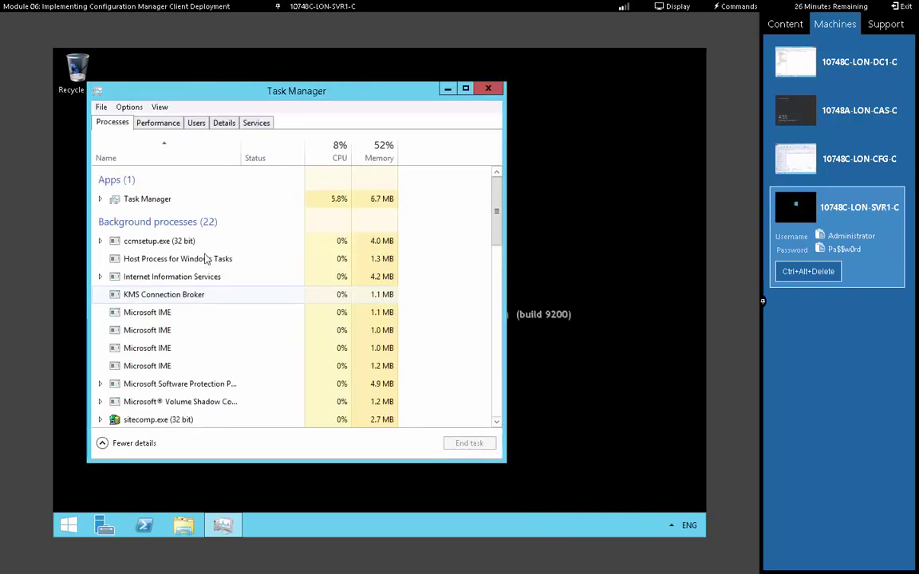
left_click(173, 244)
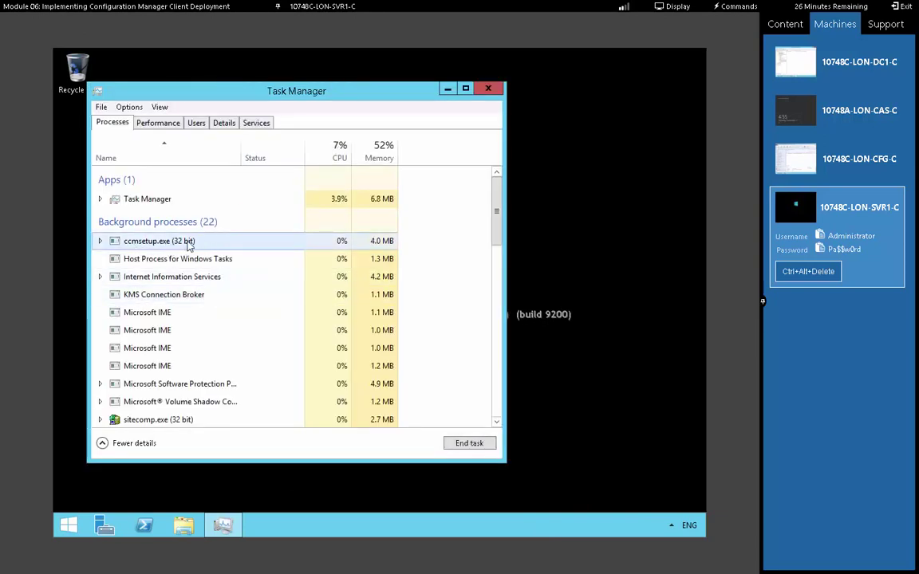